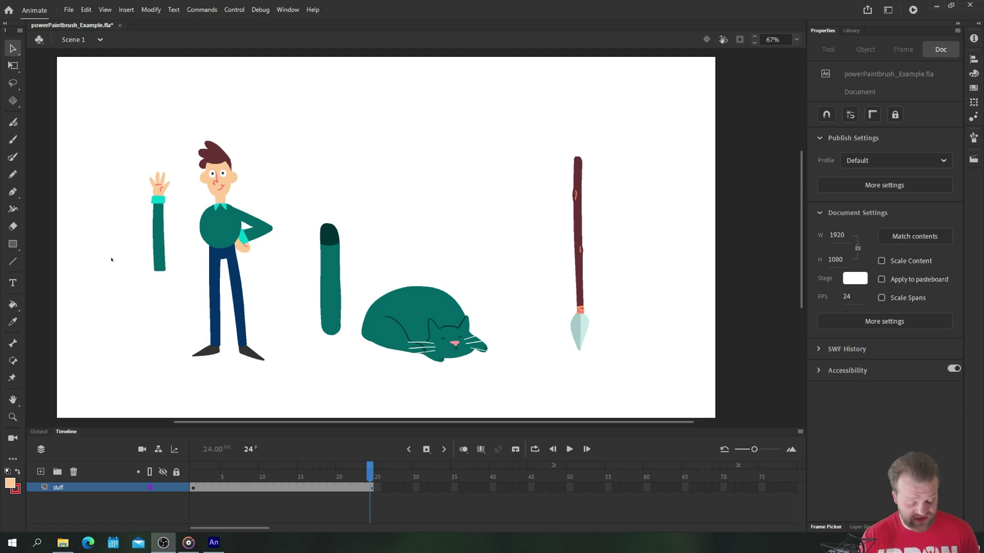
Open the man symbol for editing and zoom in on the man.
double_click(207, 236)
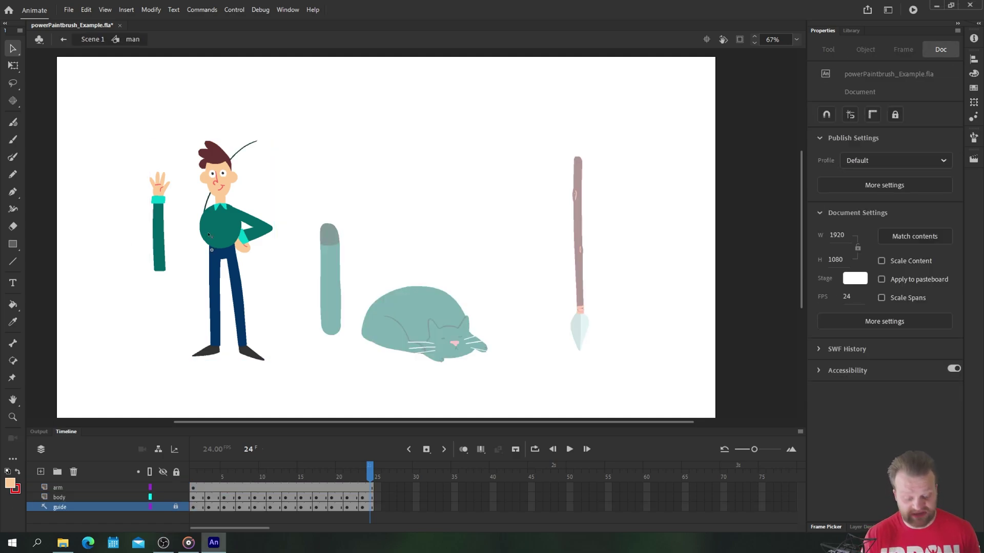
left_click_drag(101, 351, 305, 336)
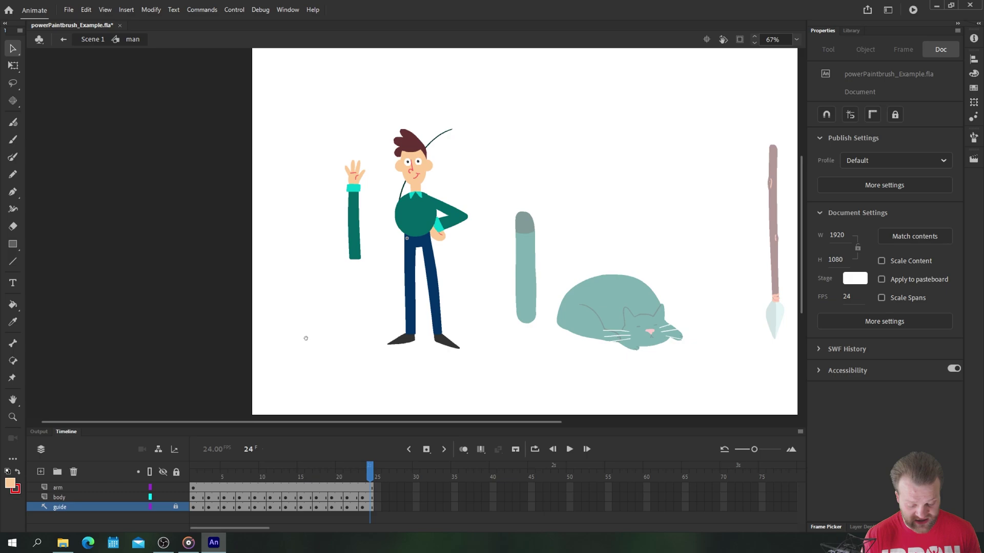
key("ctrl+equal")
scroll(241, 277, "up", 3)
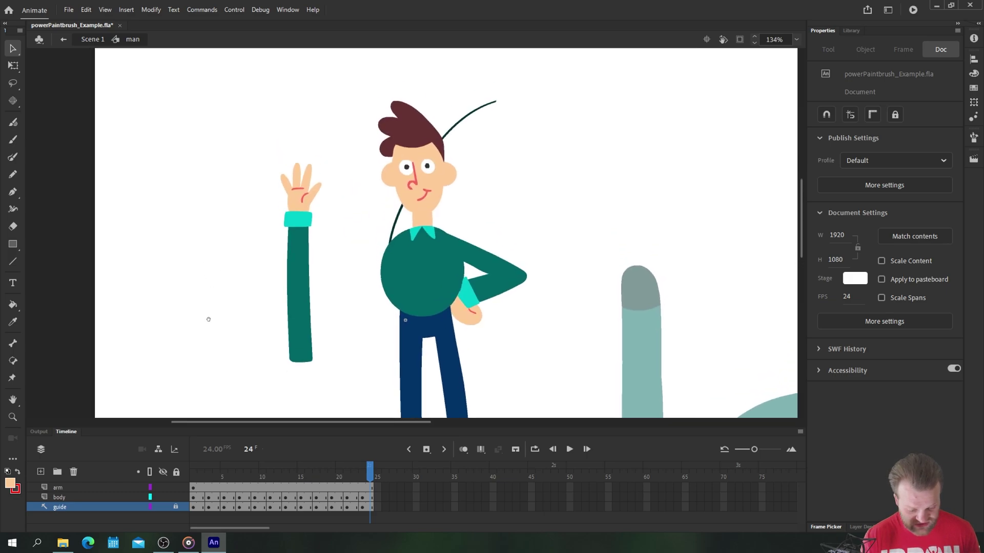
Preview the guided animation from the guide and body layers.
left_click(88, 505)
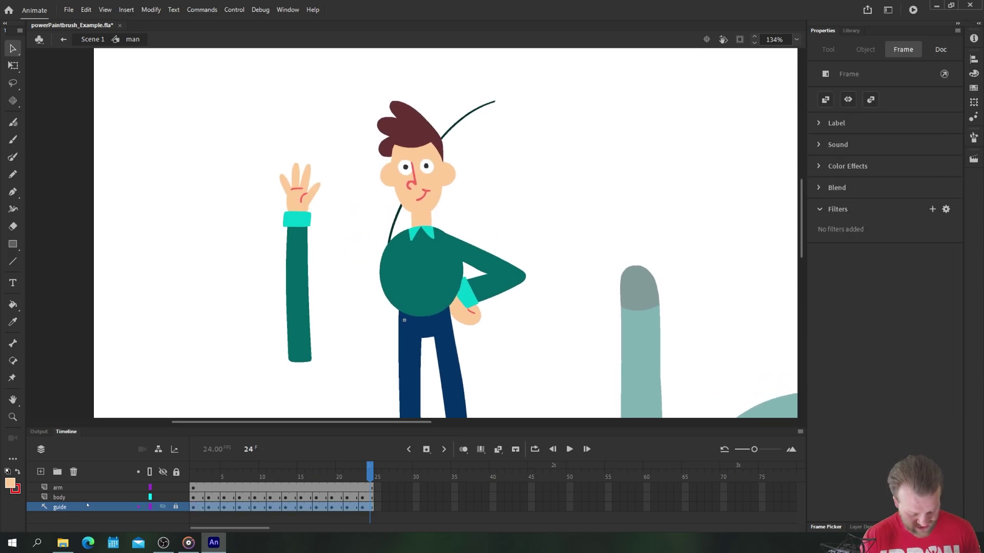
key("Return")
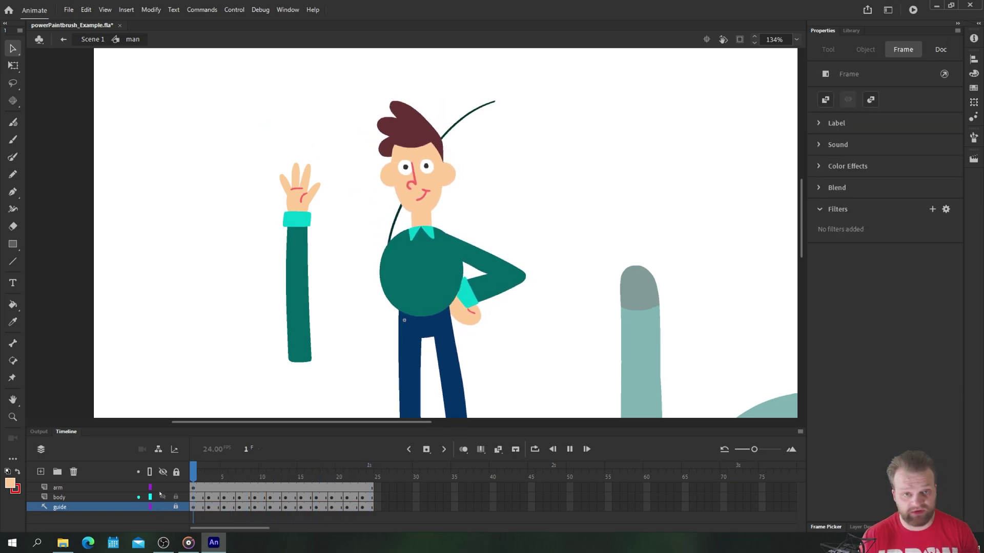
key("Return")
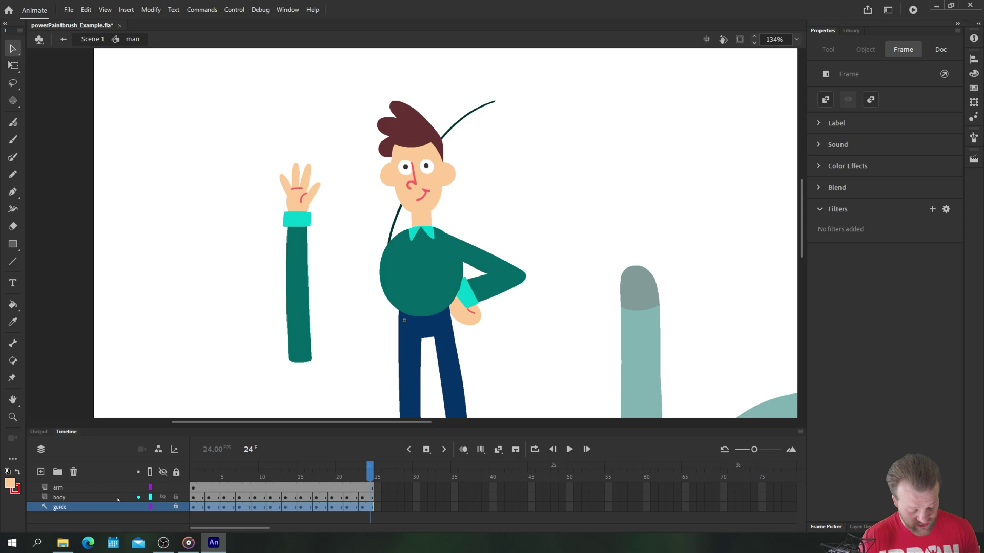
left_click(121, 497)
key("Return")
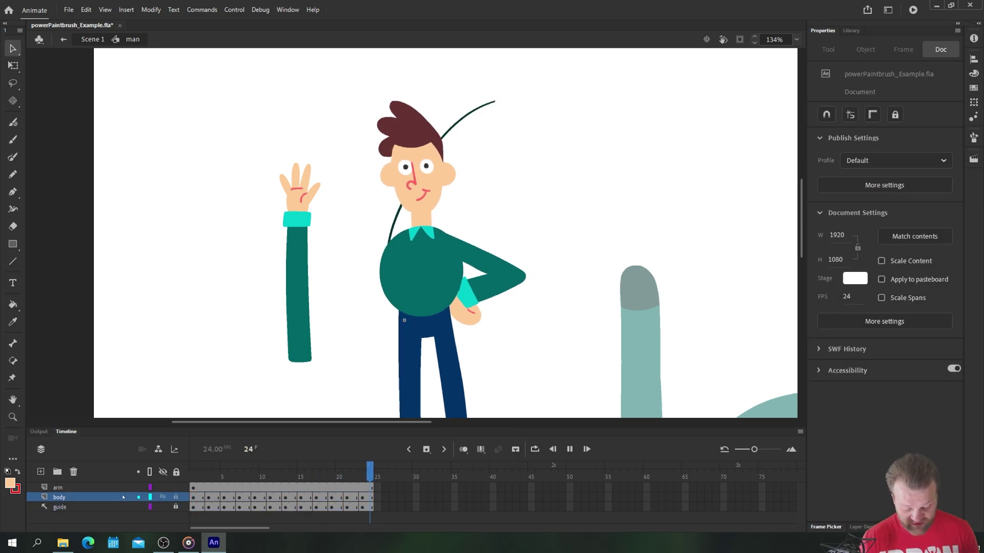
key("Return")
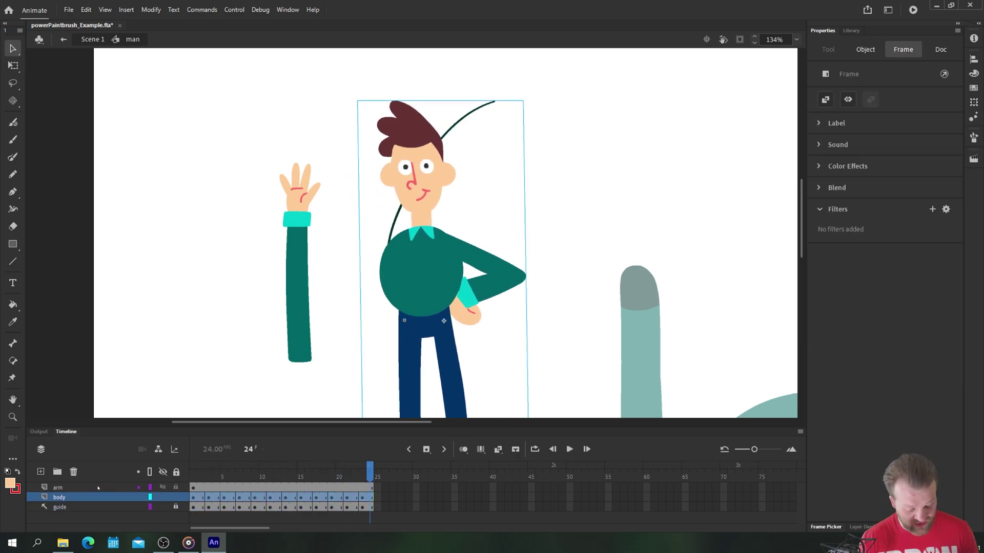
On the arm layer, draw and fill a peach test arm beside the green arm.
left_click(98, 488)
left_click(163, 215)
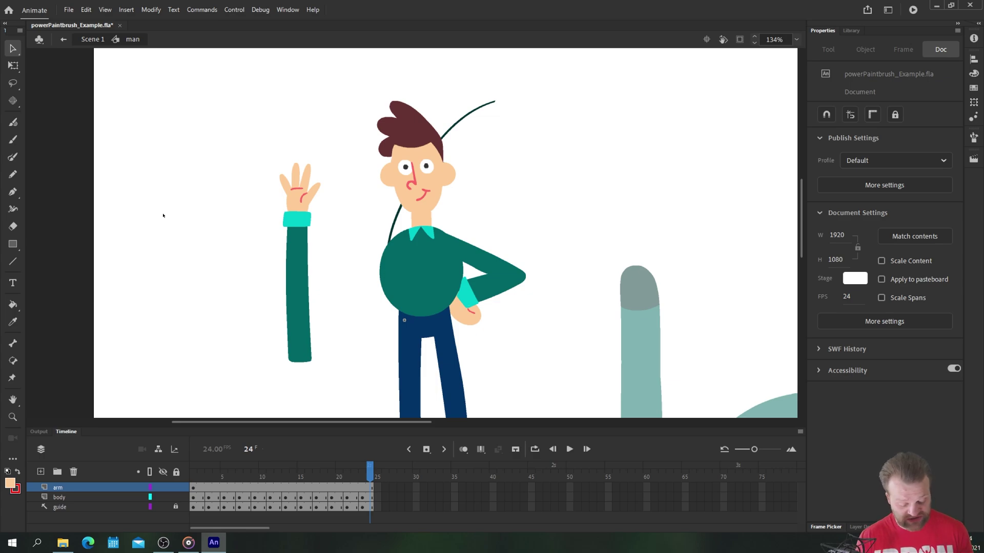
key("b")
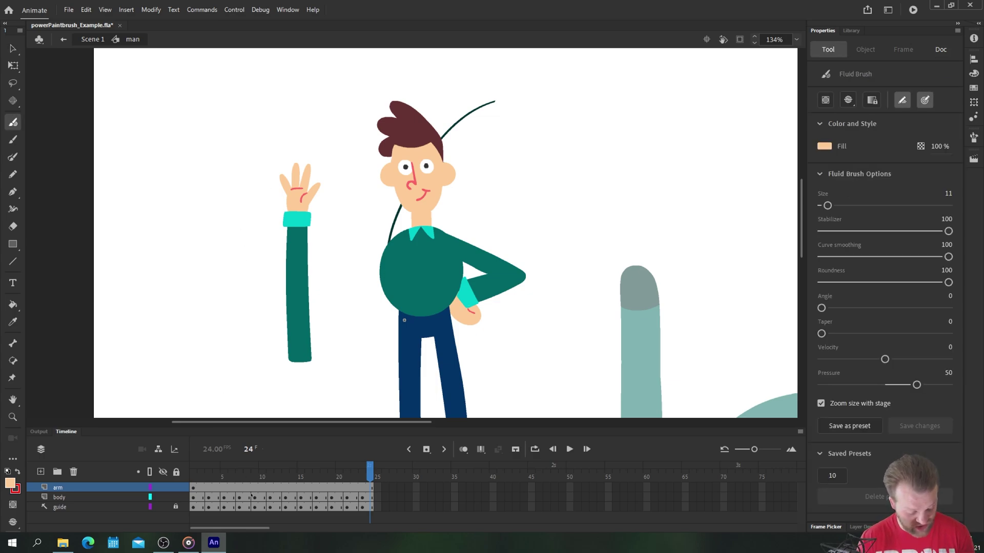
mouse_move(246, 223)
left_mouse_down()
mouse_move(237, 348)
mouse_move(228, 244)
mouse_move(230, 221)
mouse_move(243, 236)
left_mouse_up()
key("k")
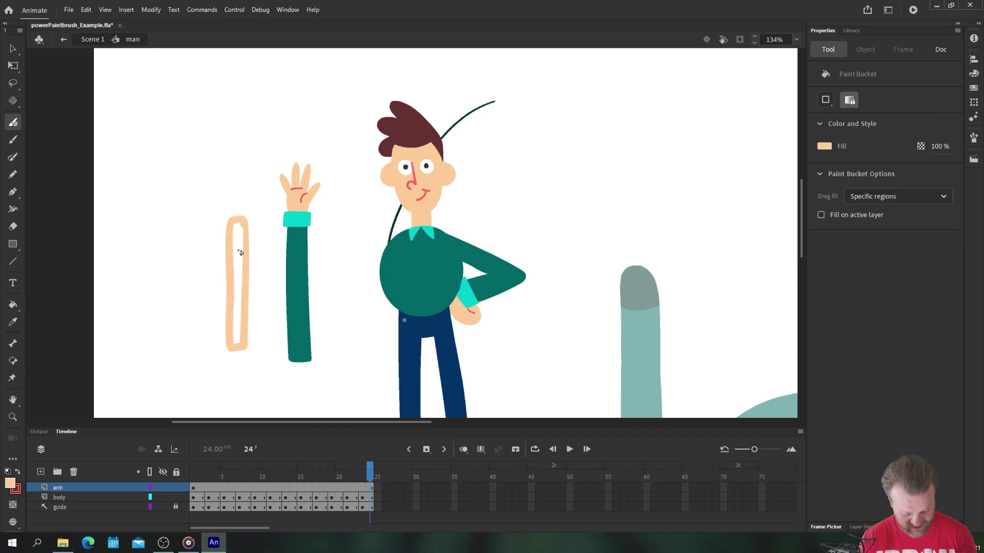
left_click(237, 246)
Delete the peach test arm and marquee-select the green arm and hand drawing.
key("v")
left_click_drag(204, 185, 264, 380)
key("Delete")
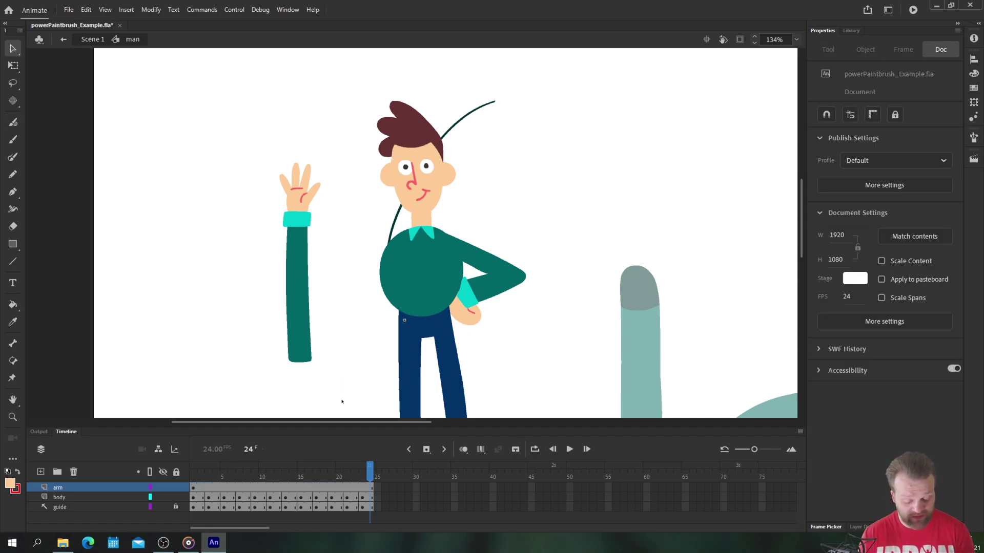
left_click_drag(340, 399, 240, 158)
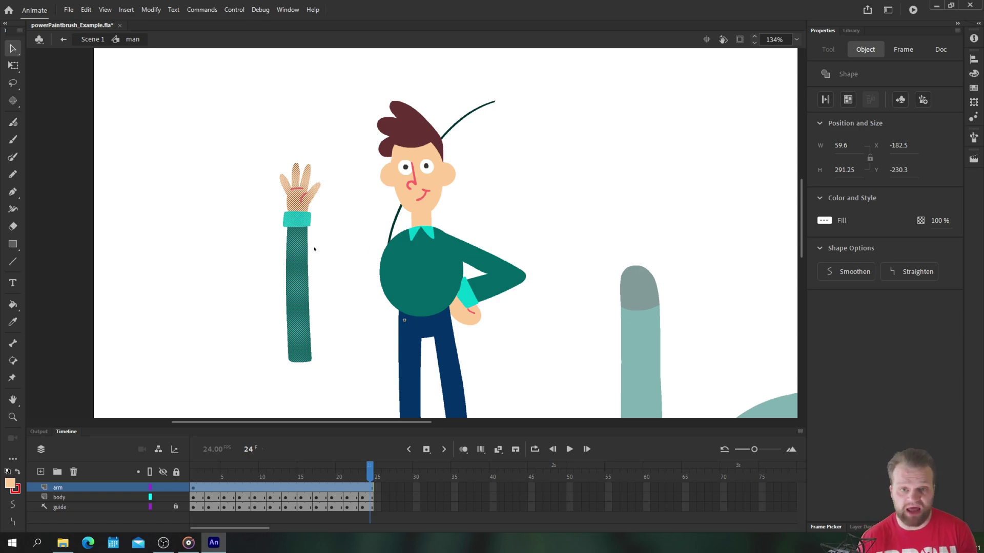
Create the 'ManArm' paint brush from the arm, scaling proportionately, oriented upward, and add it.
right_click(297, 221)
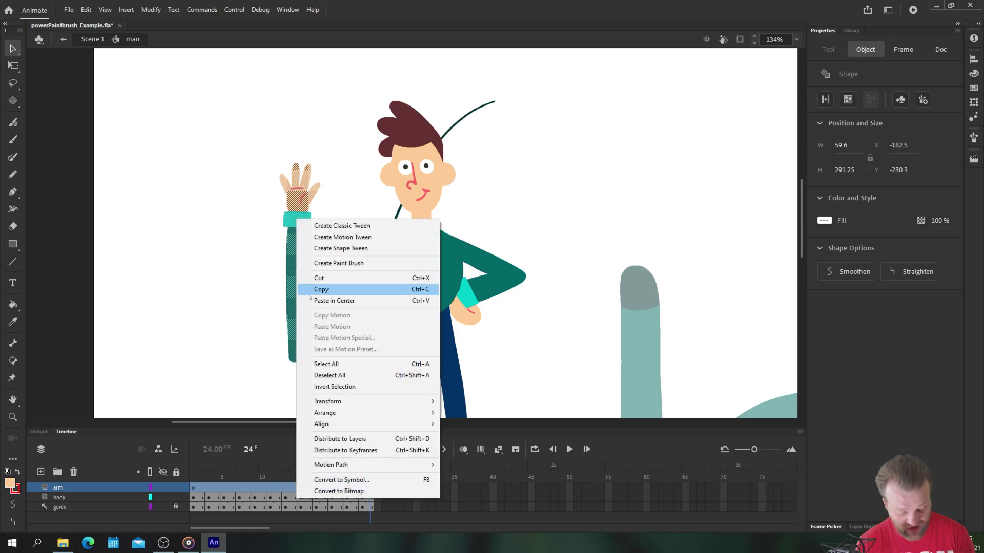
left_click(322, 265)
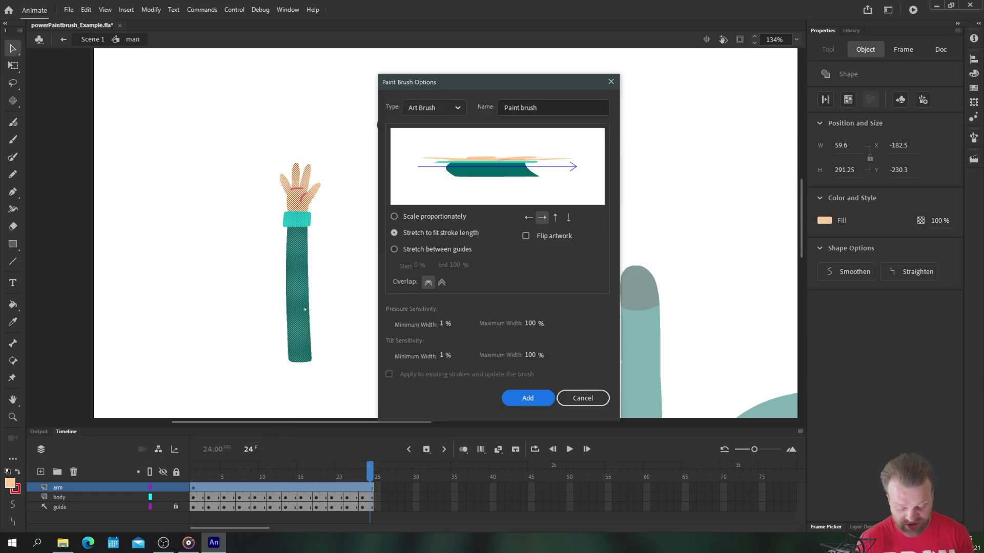
mouse_move(408, 76)
left_mouse_down()
mouse_move(285, 77)
mouse_move(283, 88)
left_mouse_up()
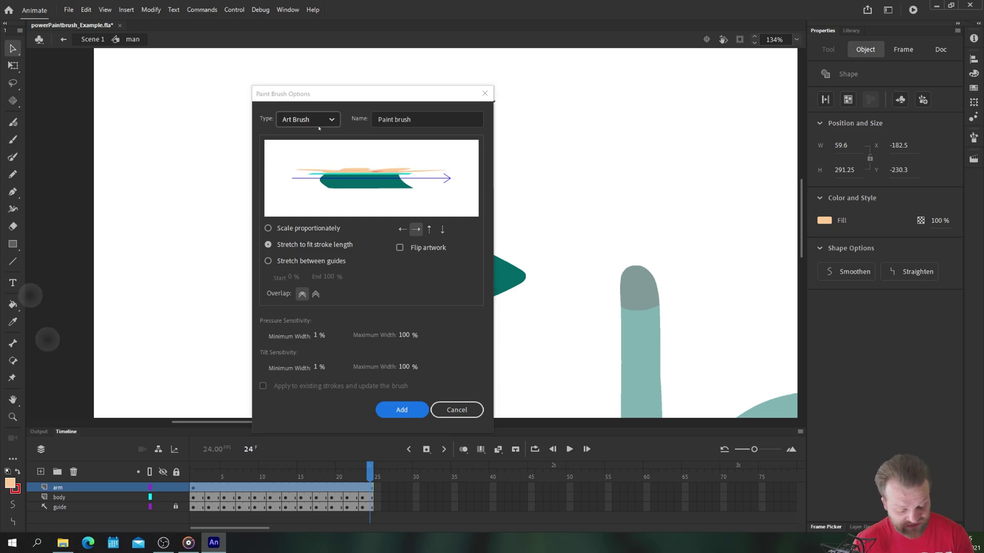
left_click(410, 119)
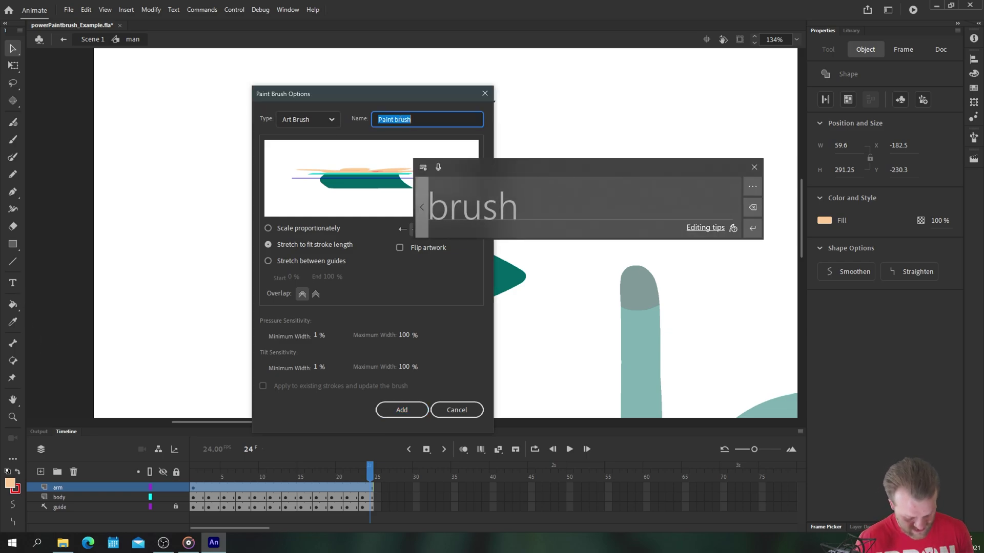
type("ManArm")
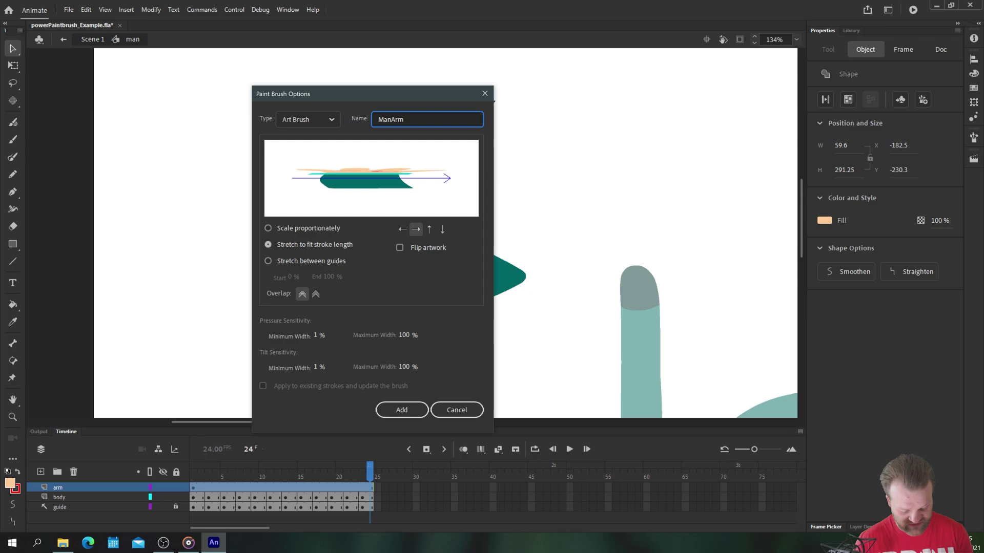
left_click(297, 403)
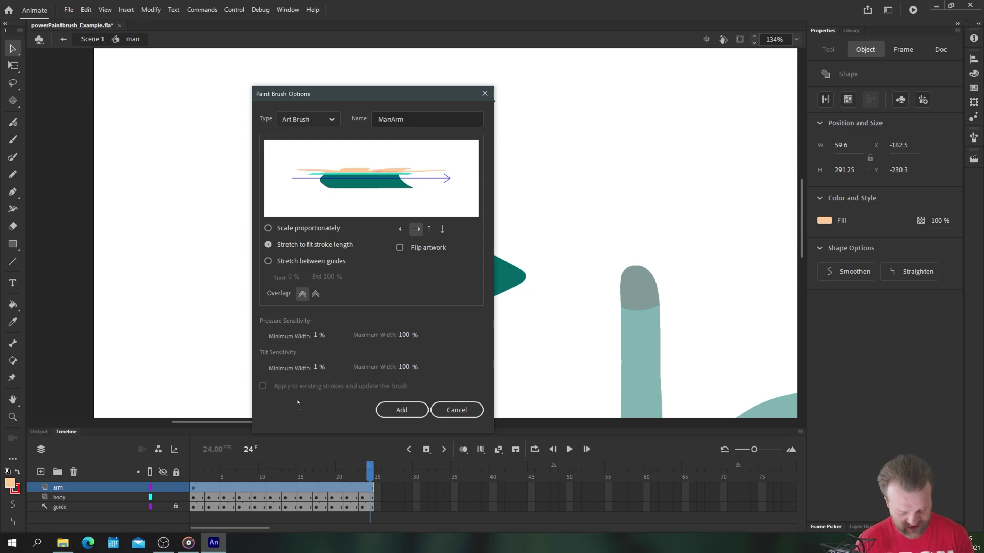
left_click(268, 228)
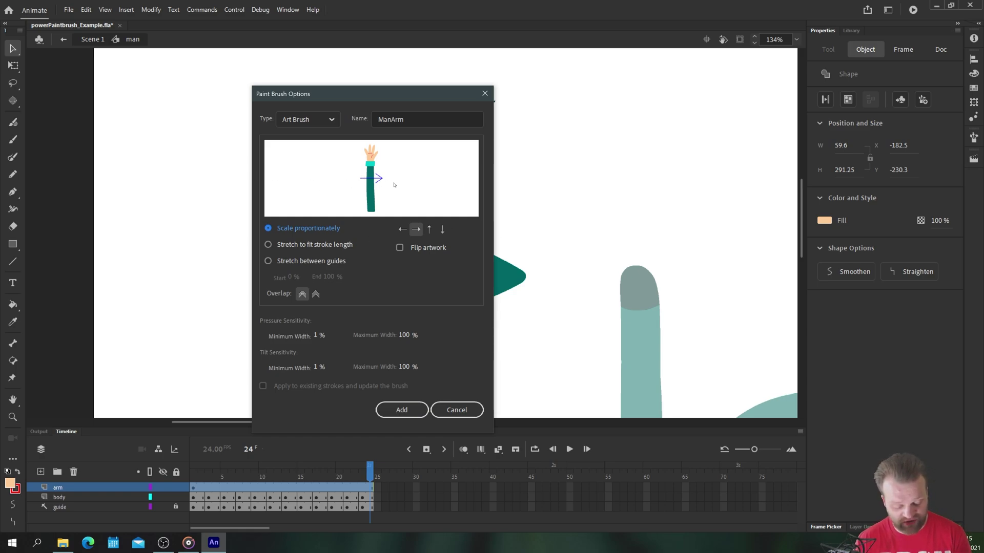
left_click(442, 230)
left_click(429, 229)
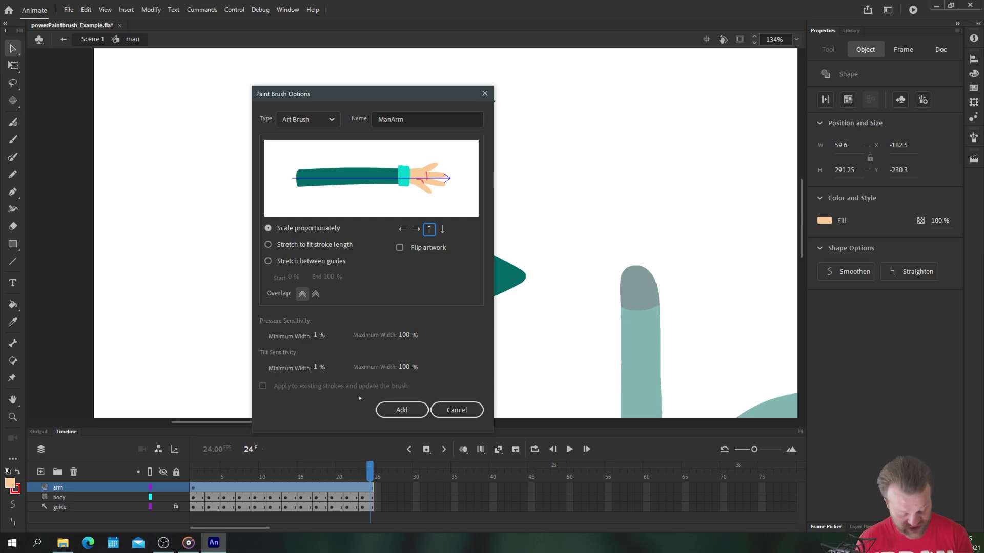
left_click(402, 410)
left_click(202, 326)
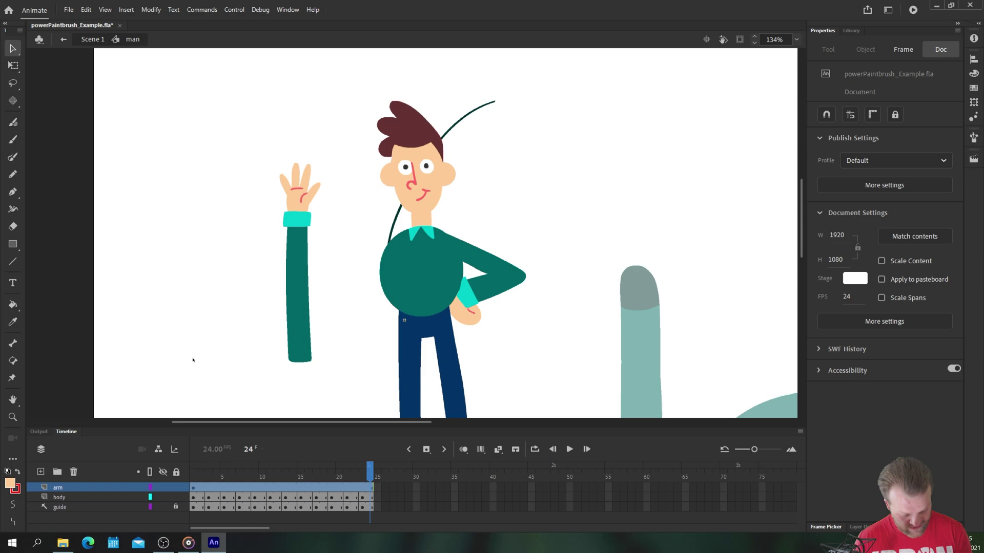
left_click(13, 156)
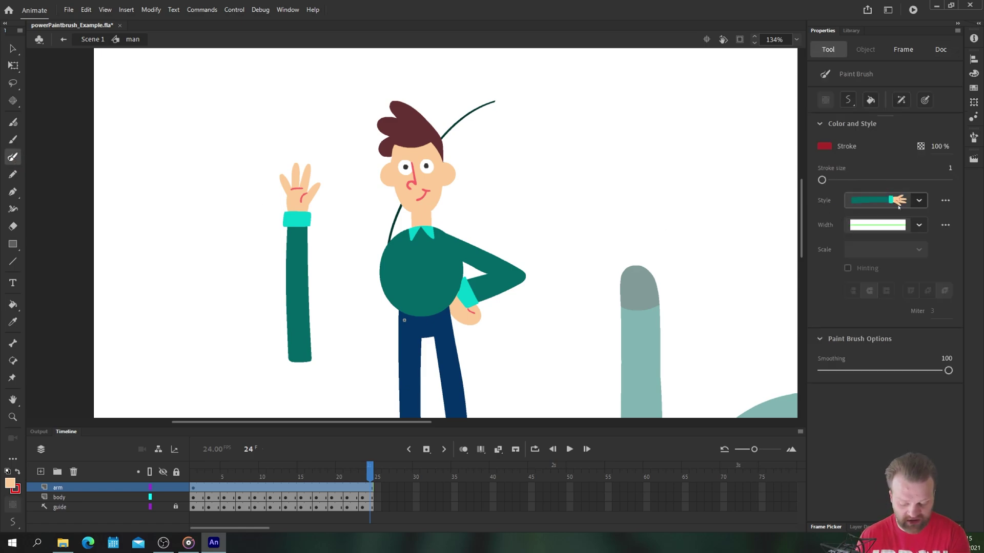
mouse_move(152, 88)
left_mouse_down()
mouse_move(132, 193)
mouse_move(228, 287)
mouse_move(156, 359)
left_mouse_up()
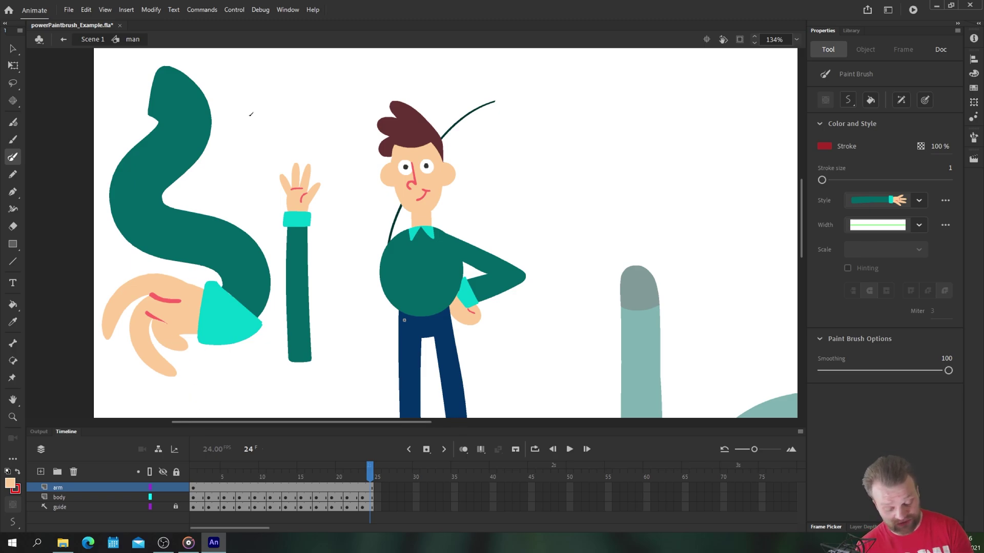
left_click_drag(238, 131, 239, 164)
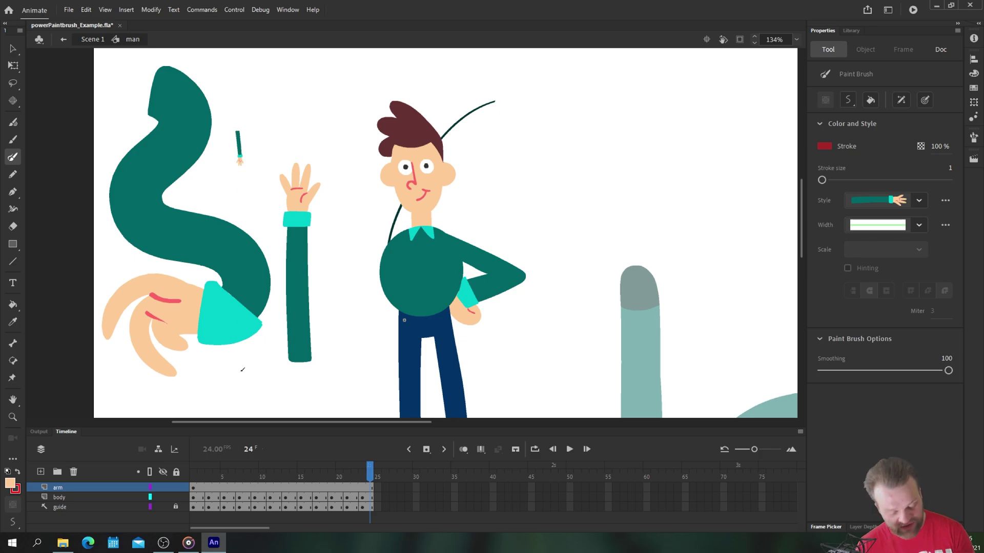
key("v")
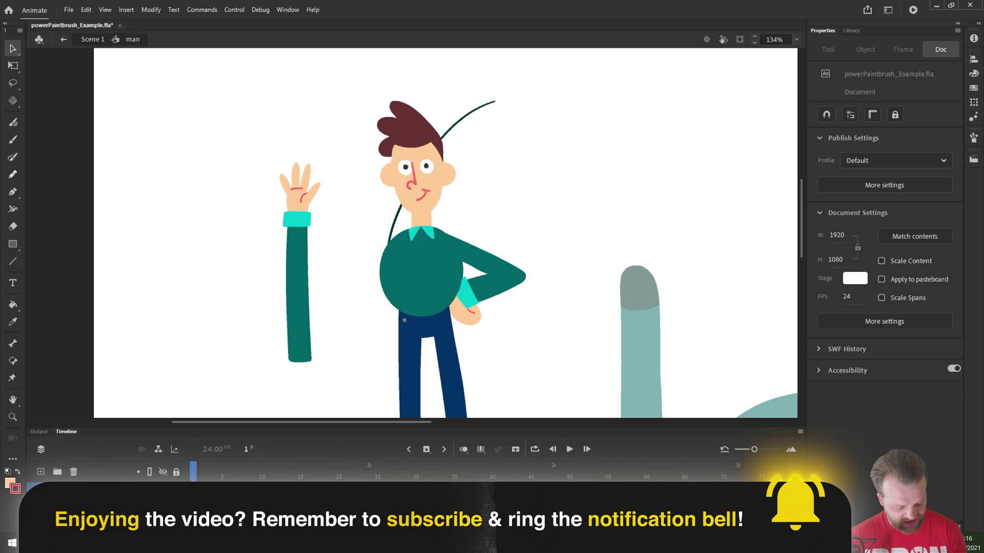
left_click(13, 157)
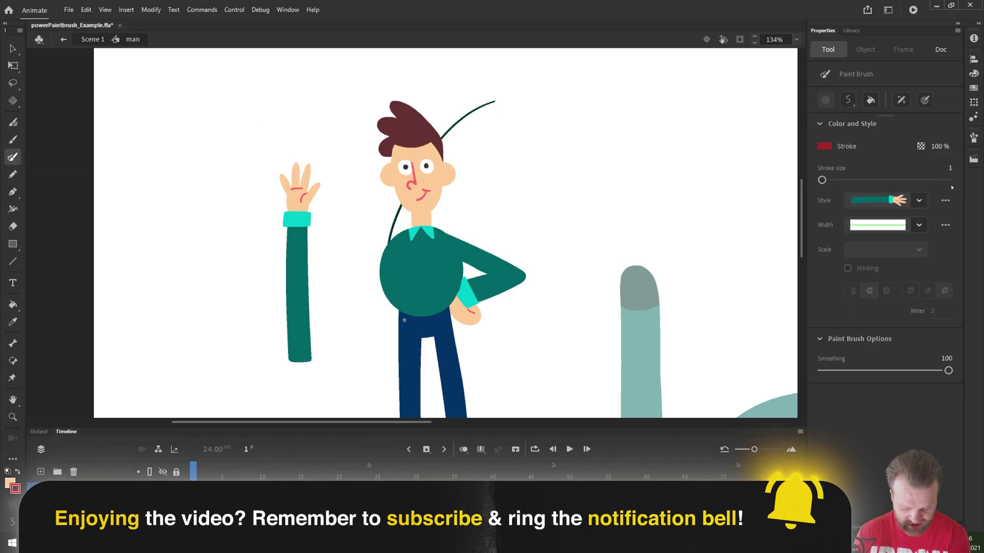
Set the ManArm brush to stretch only between guides, from 0 % to 66.74 %.
left_click(945, 200)
left_click(894, 217)
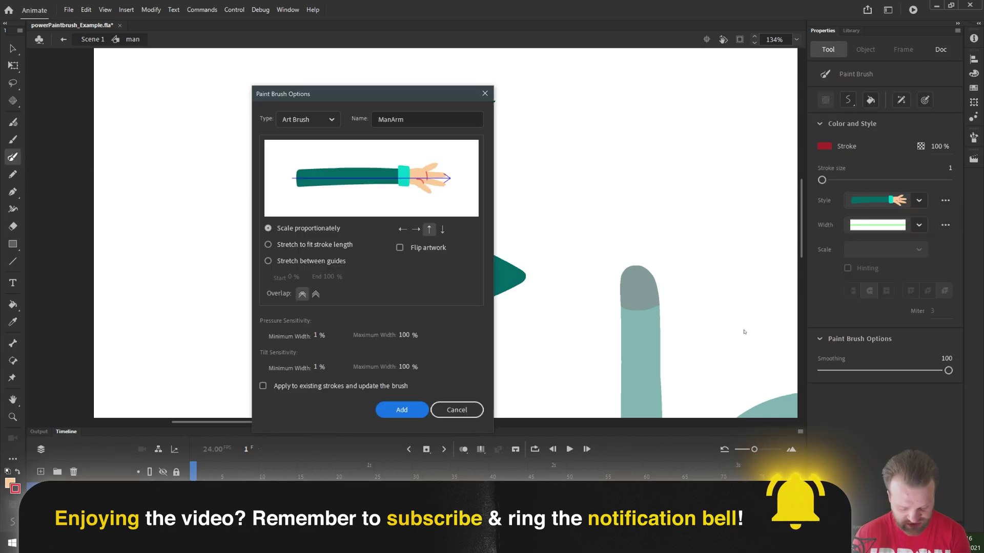
left_click(268, 246)
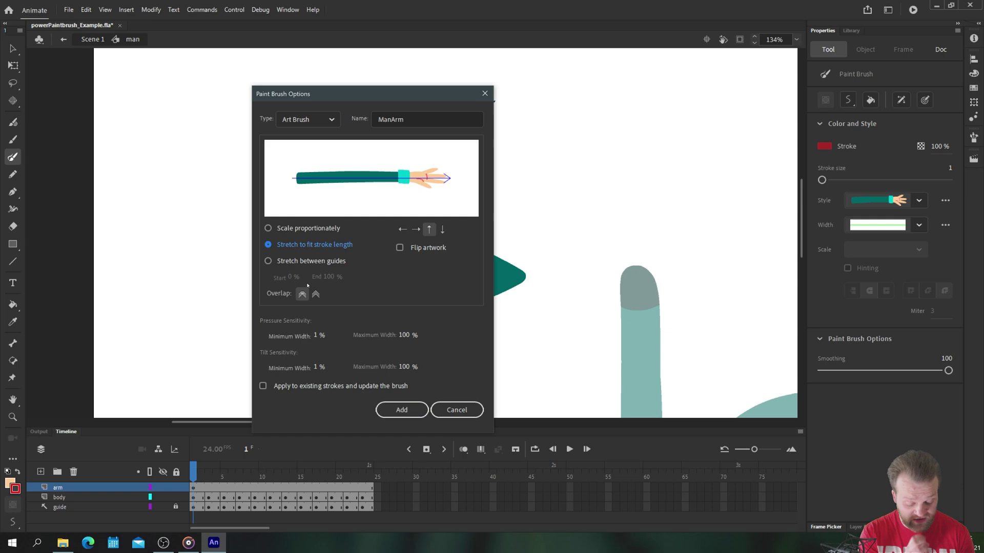
left_click(268, 261)
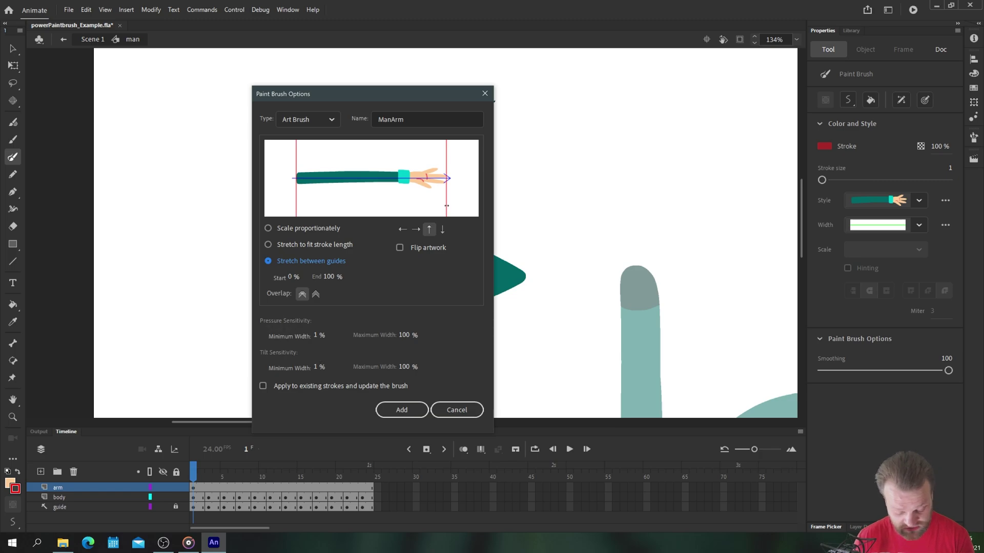
mouse_move(446, 205)
left_mouse_down()
mouse_move(326, 204)
mouse_move(393, 204)
left_mouse_up()
mouse_move(299, 199)
left_mouse_down()
mouse_move(343, 200)
mouse_move(290, 193)
mouse_move(344, 199)
mouse_move(251, 193)
left_mouse_up()
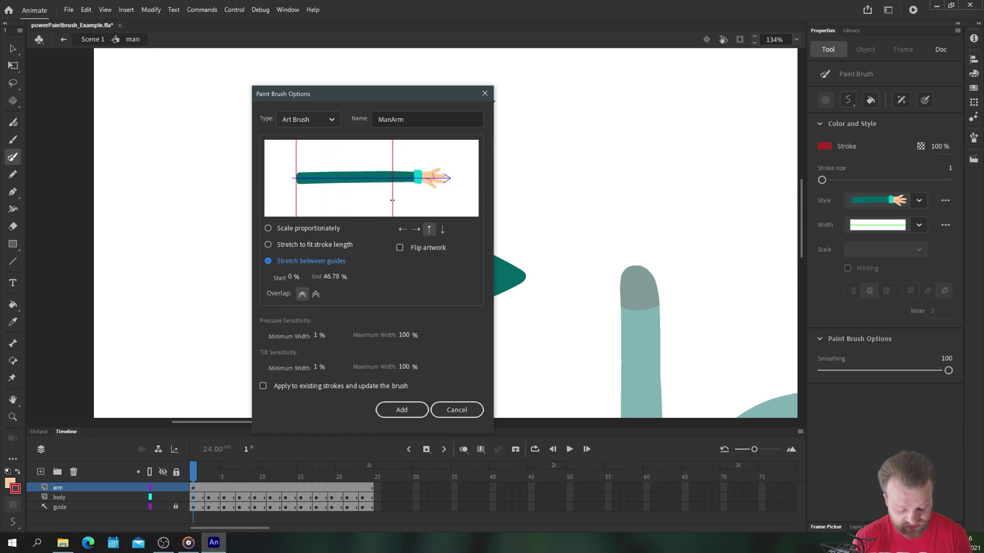
mouse_move(392, 201)
left_mouse_down()
mouse_move(449, 202)
mouse_move(412, 202)
left_mouse_up()
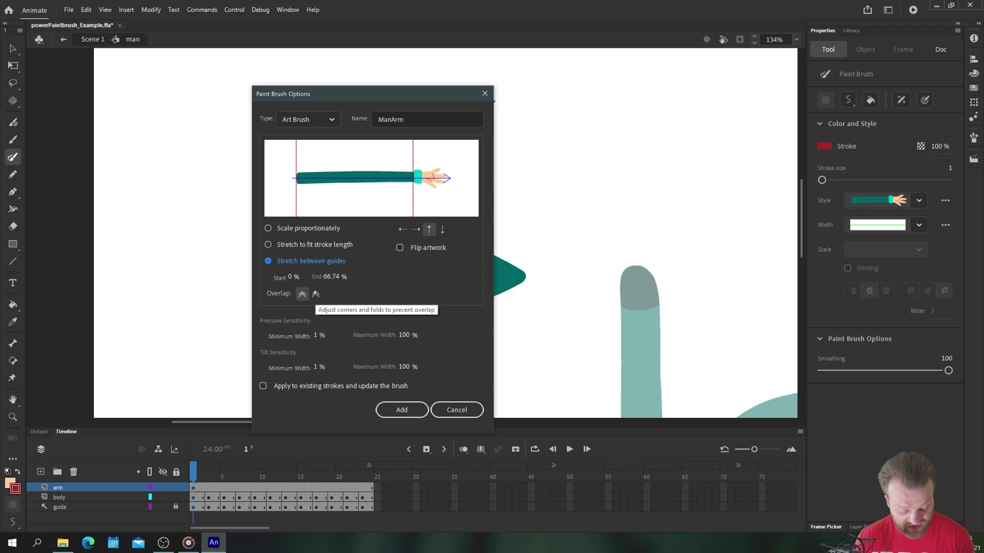
Choose the second overlap option, apply to existing strokes, update, and raise stroke size to 56.
left_click(316, 294)
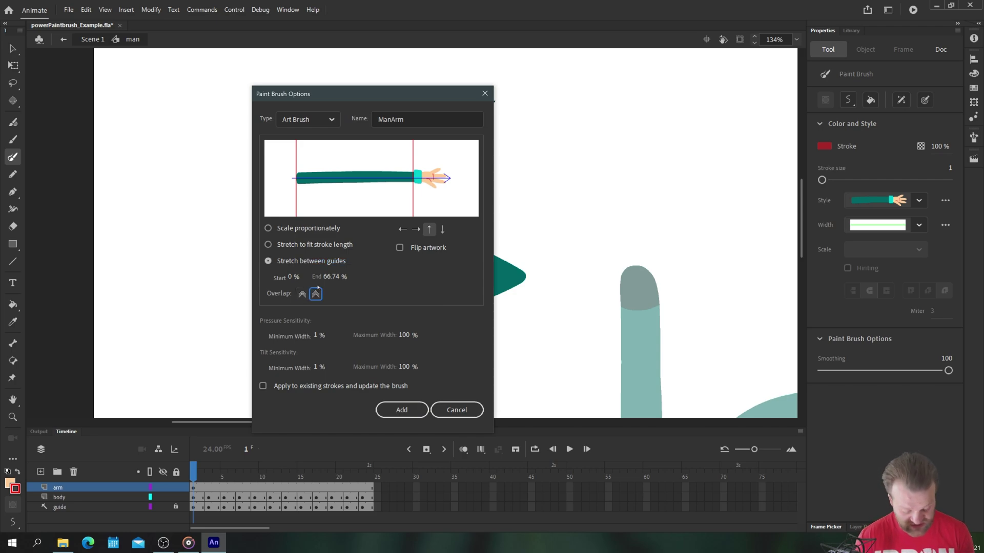
left_click(263, 386)
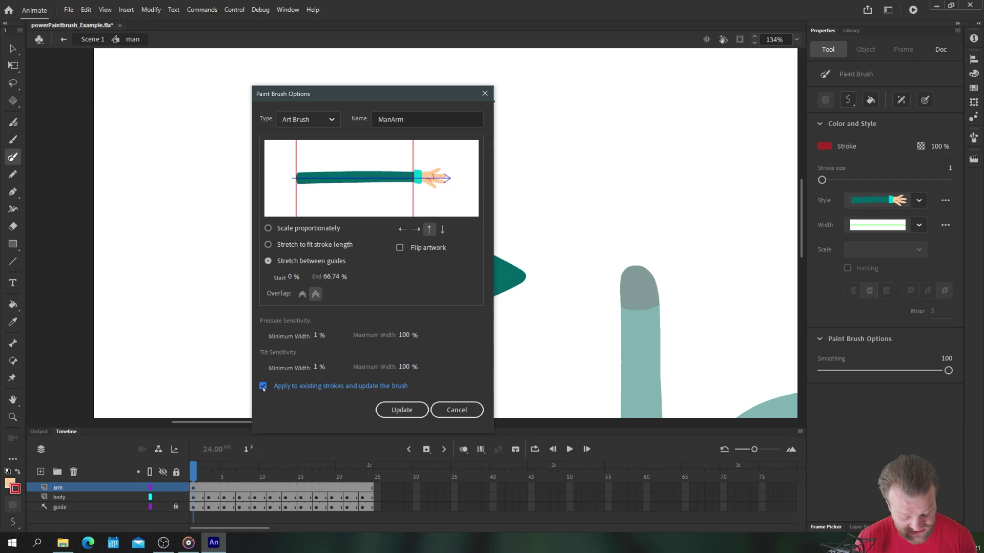
left_click(401, 413)
left_click_drag(822, 180, 861, 179)
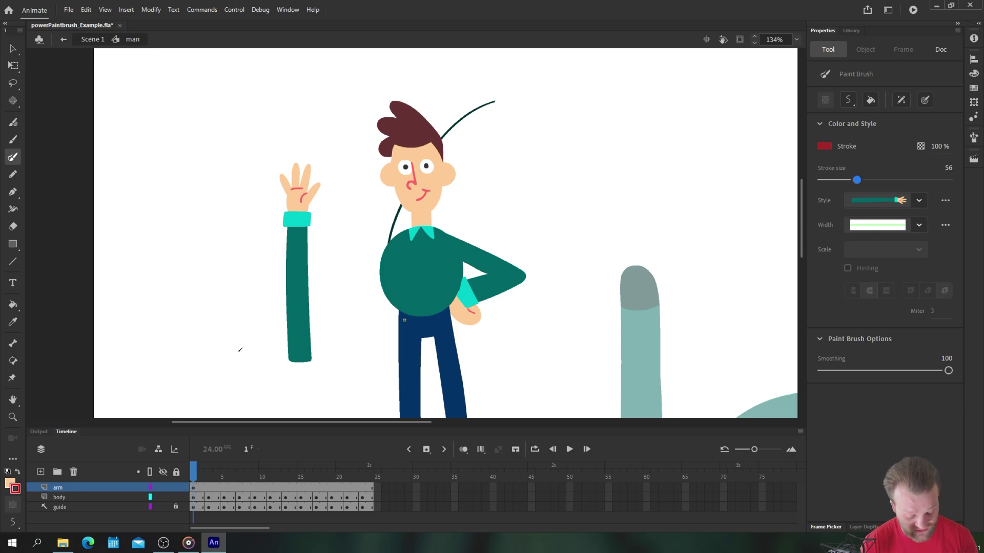
Paint six ManArm test arms: curved, short, tilted top-left and lower-left, and reaching upward.
mouse_move(240, 350)
left_mouse_down()
mouse_move(206, 261)
mouse_move(197, 176)
left_mouse_up()
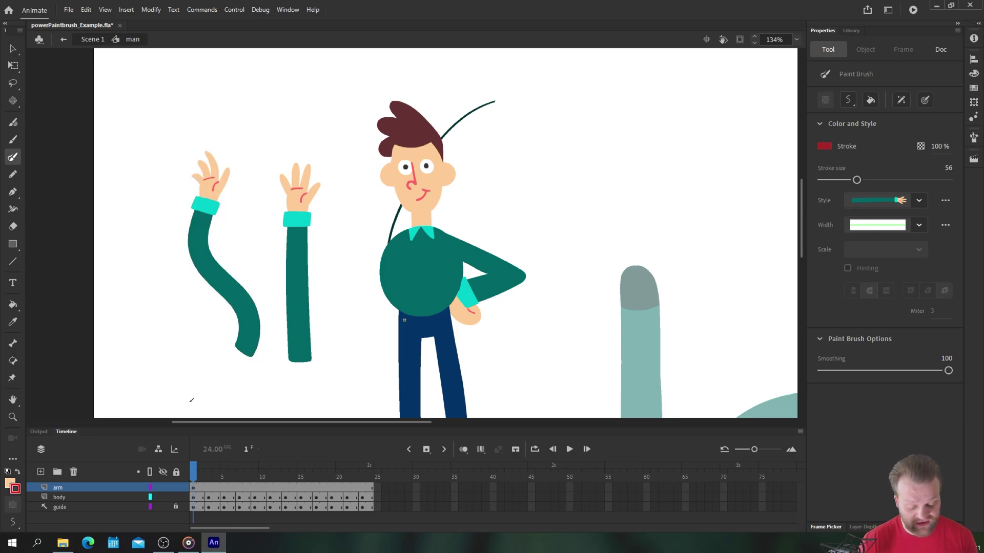
left_click_drag(157, 272, 158, 179)
left_click_drag(137, 122, 115, 183)
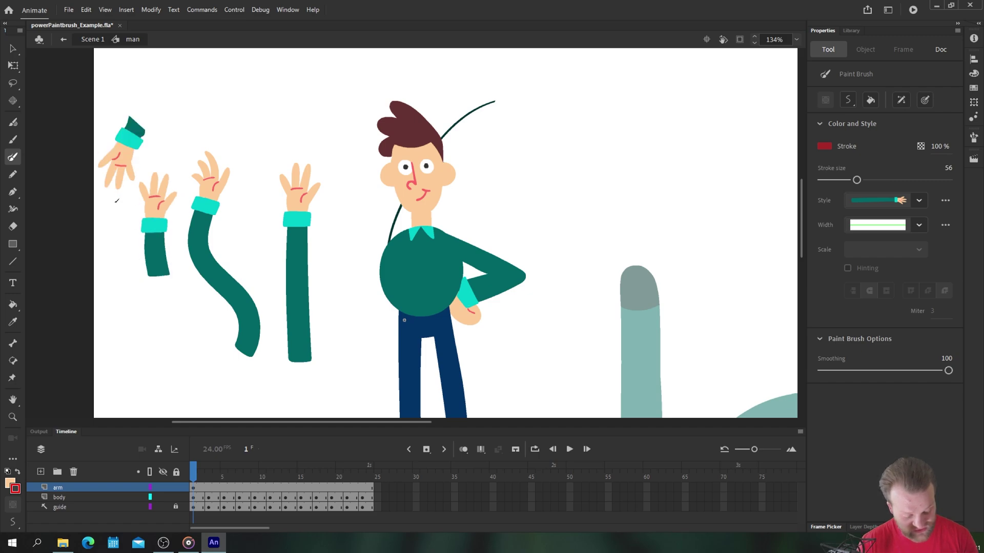
mouse_move(176, 368)
left_mouse_down()
mouse_move(135, 358)
mouse_move(108, 286)
left_mouse_up()
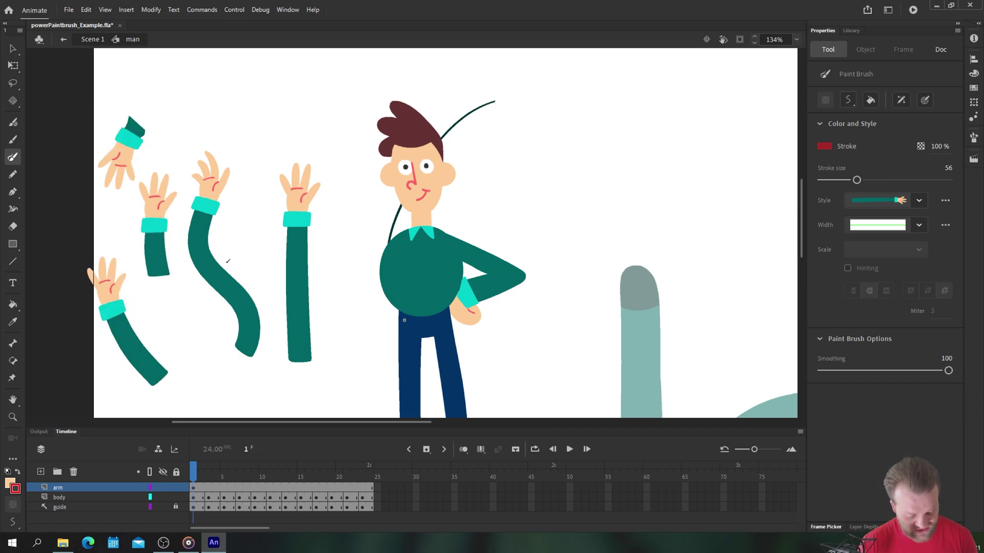
mouse_move(257, 101)
left_mouse_down()
mouse_move(269, 143)
mouse_move(244, 187)
left_mouse_up()
left_click_drag(323, 111, 338, 92)
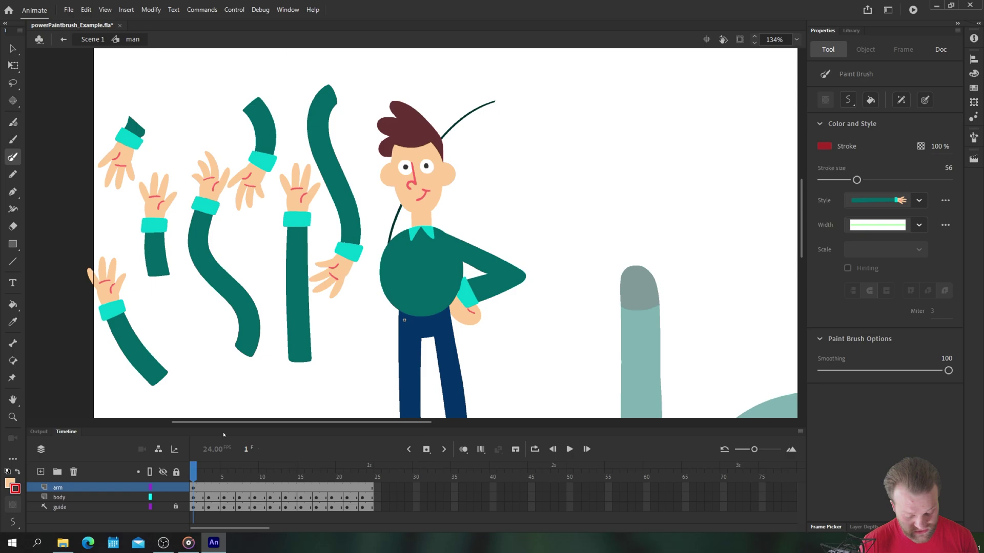
Delete all the ManArm test arms and the small hand from the stage.
key("v")
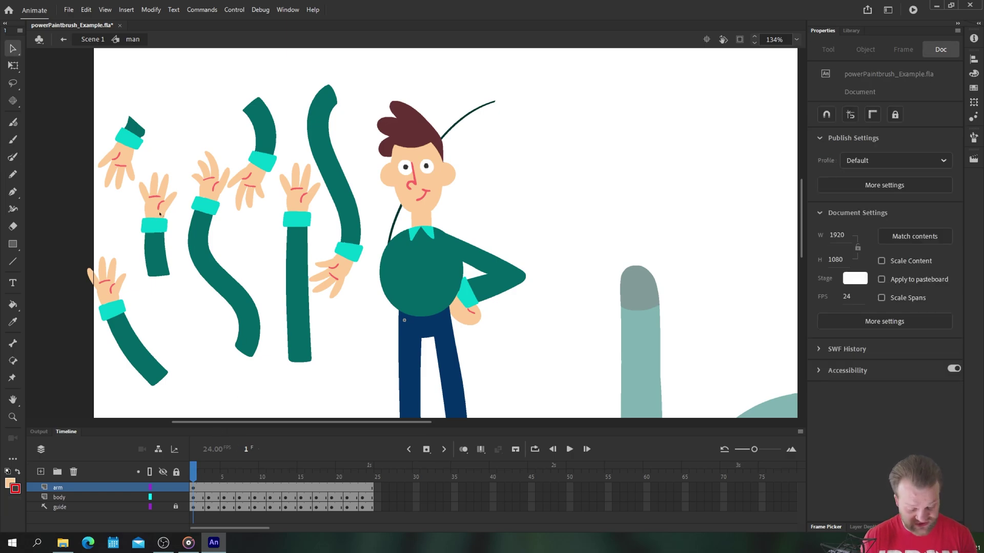
left_click(314, 169)
key("Delete")
left_click(258, 128)
key("Delete")
left_click(216, 246)
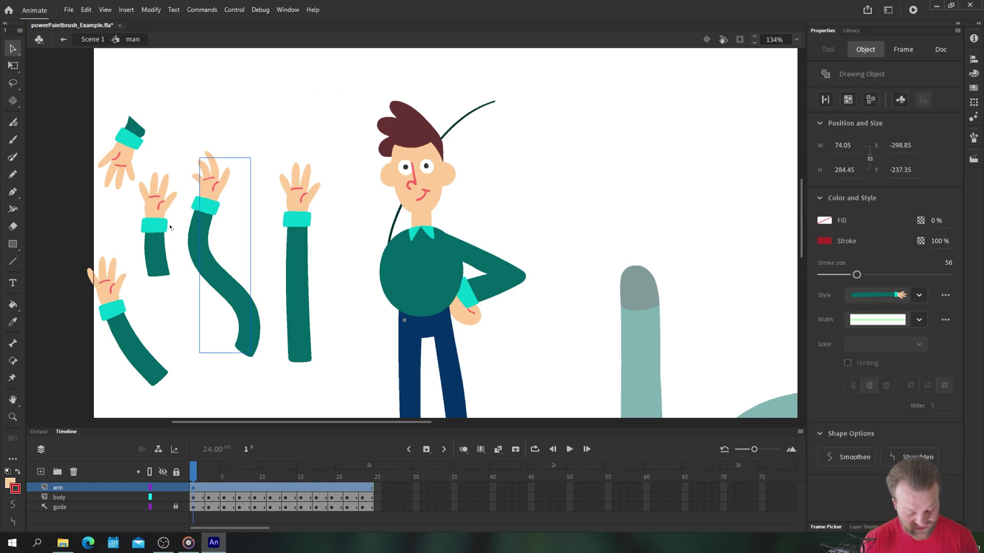
key("Delete")
left_click(157, 241)
key("Delete")
left_click(130, 151)
key("Delete")
left_click(136, 348)
key("Delete")
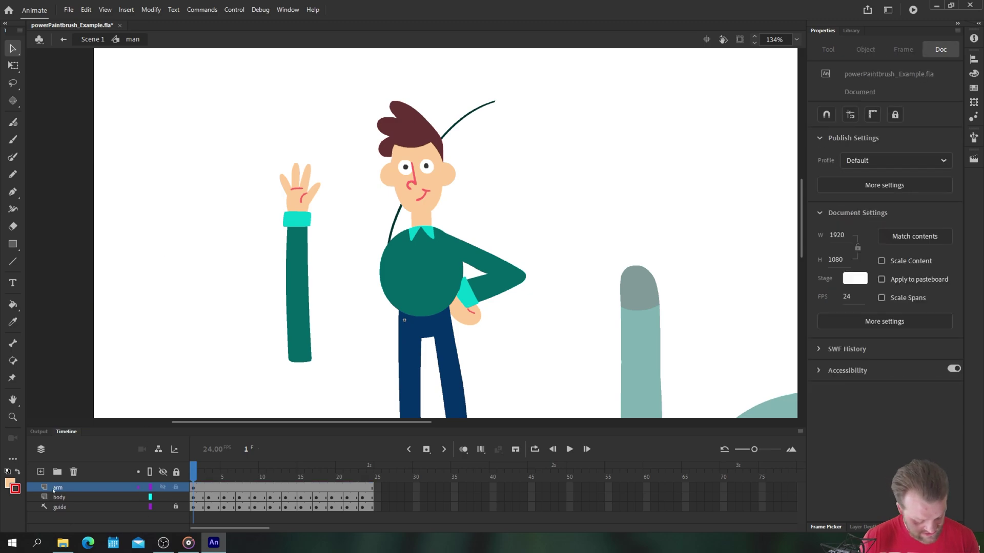
Hide the arm layer, move the guide layer above body, and add a layer named armPaintBrush.
left_click(163, 487)
left_click_drag(71, 507, 77, 499)
left_click(41, 471)
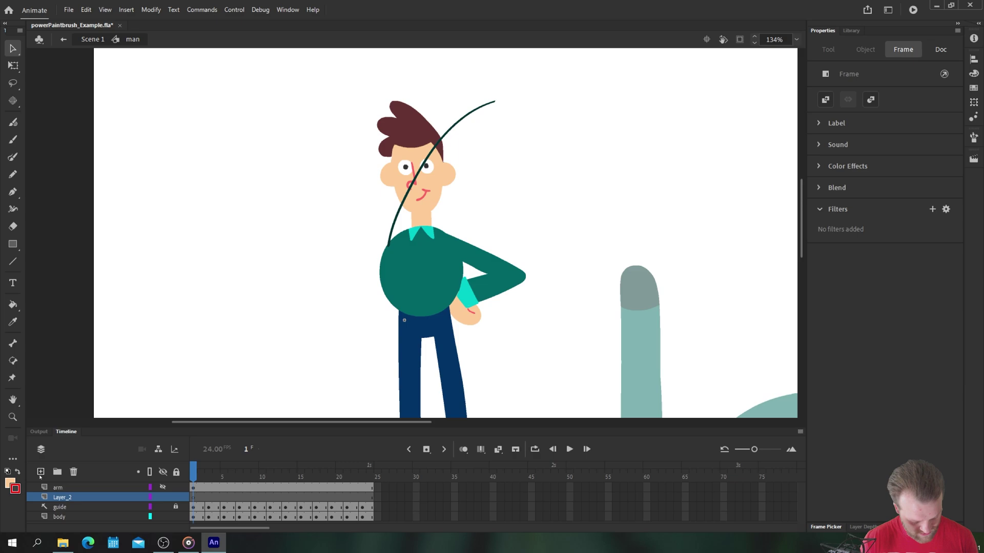
double_click(60, 496)
type("arm")
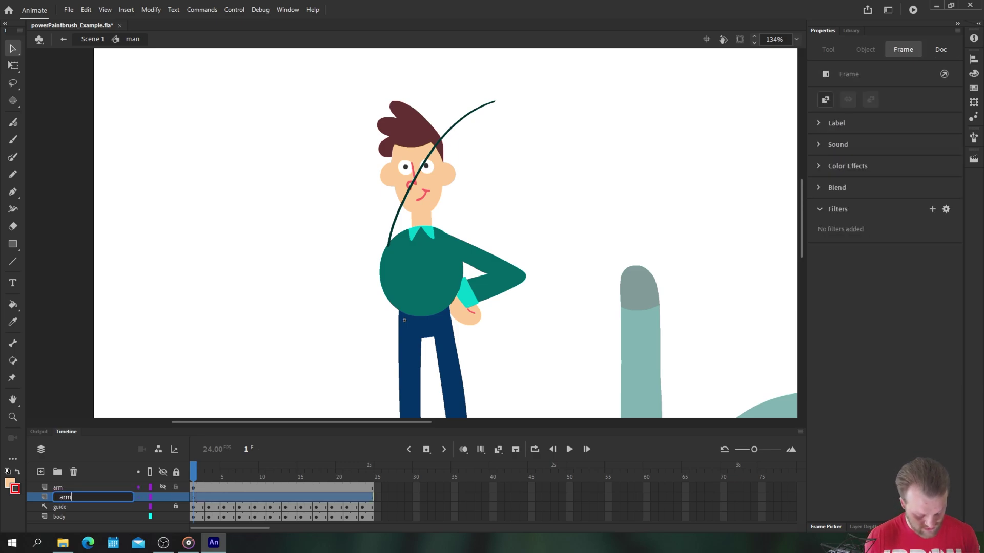
type("PaintB")
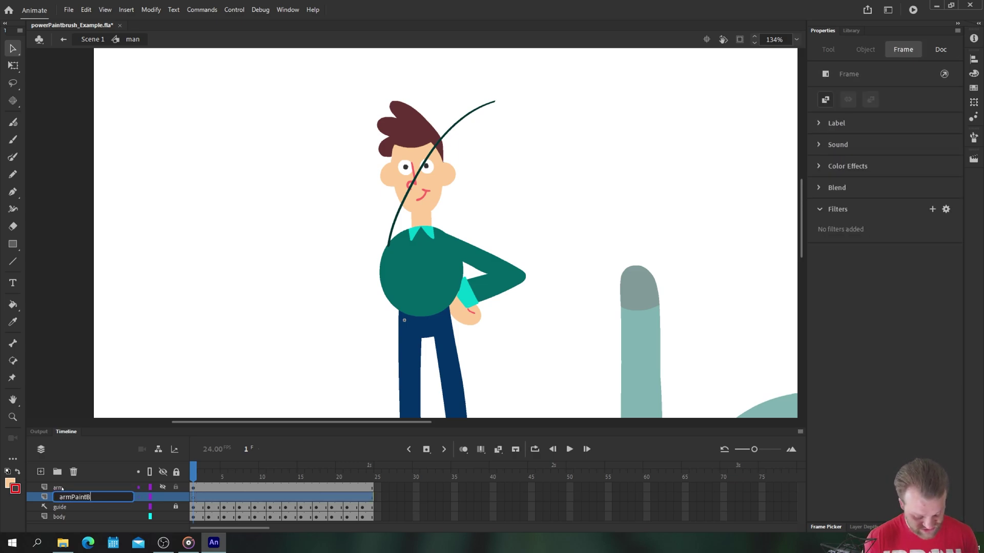
type("rushg")
key("Return")
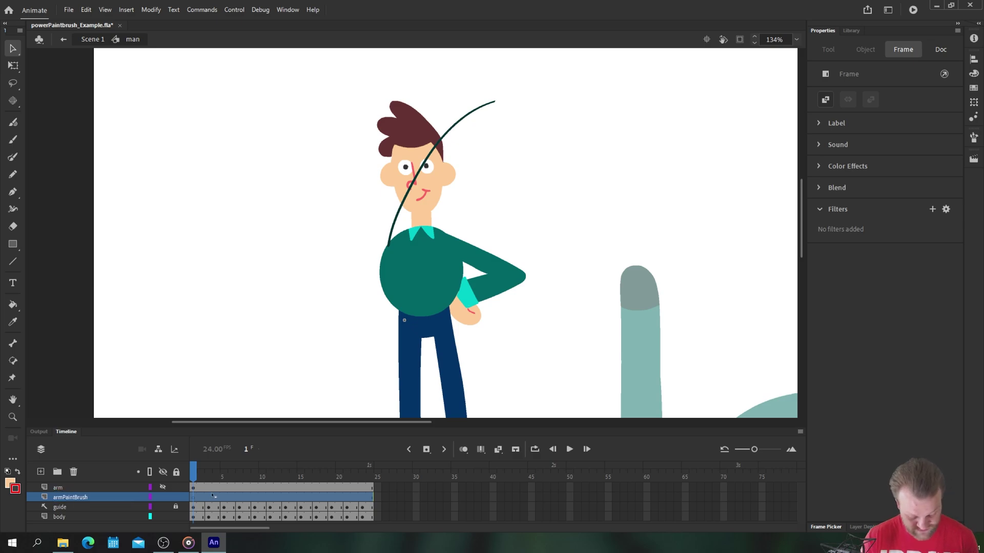
Convert the armPaintBrush frames to frame-by-frame animation with a keyframe every other frame.
right_click(213, 496)
mouse_move(379, 229)
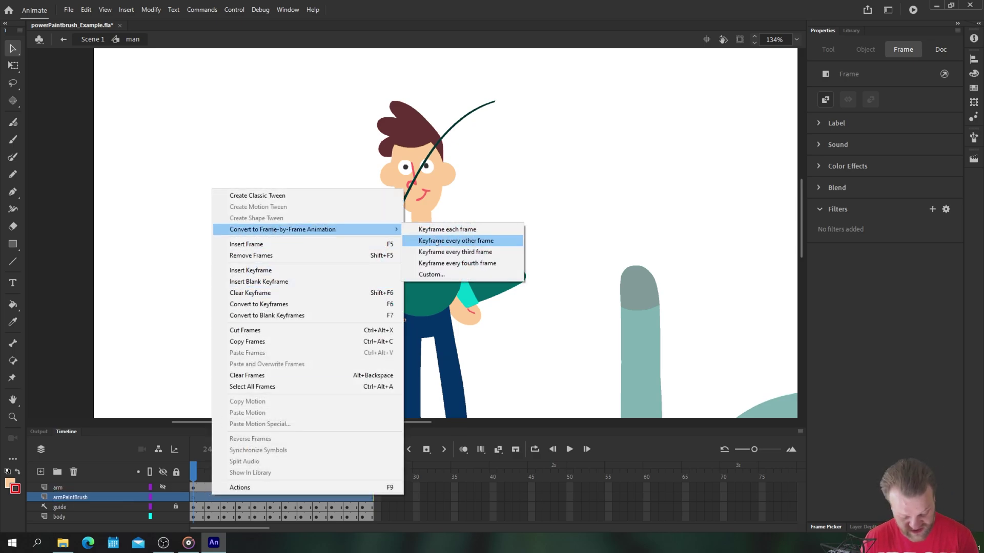
left_click(437, 241)
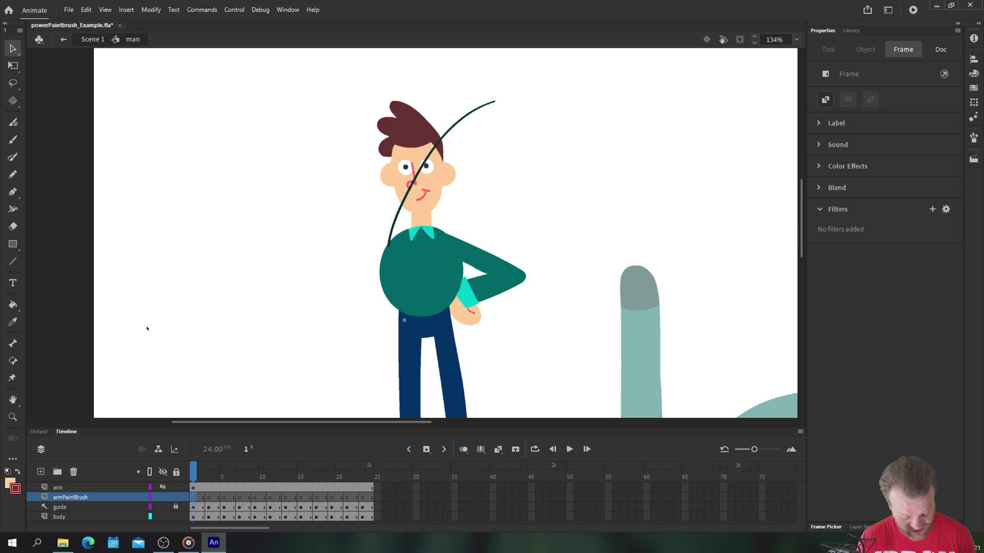
Paint a ManArm stroke from the shoulder up the guide curve on frame 1 and check it.
key("y")
mouse_move(392, 254)
left_mouse_down()
mouse_move(462, 118)
mouse_move(511, 80)
left_mouse_up()
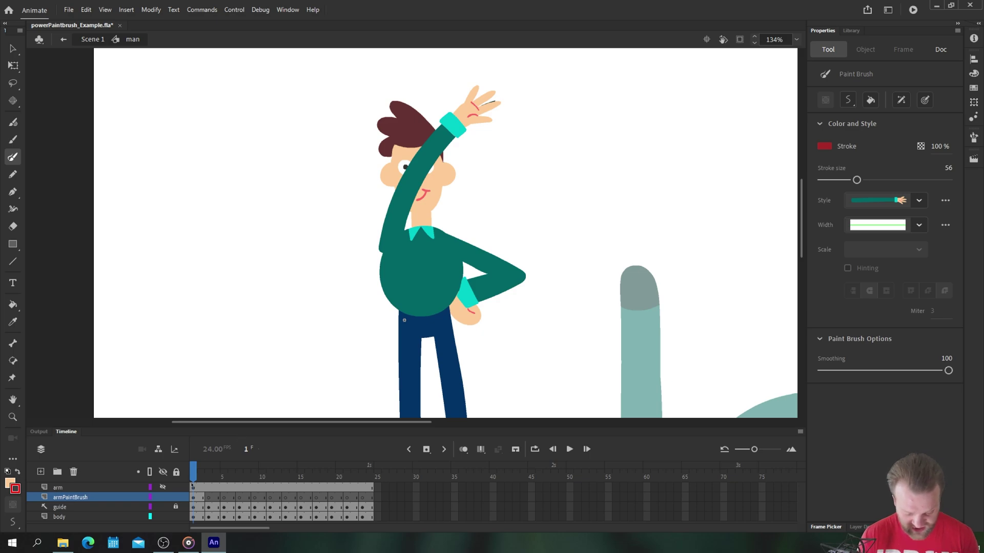
left_click(199, 496)
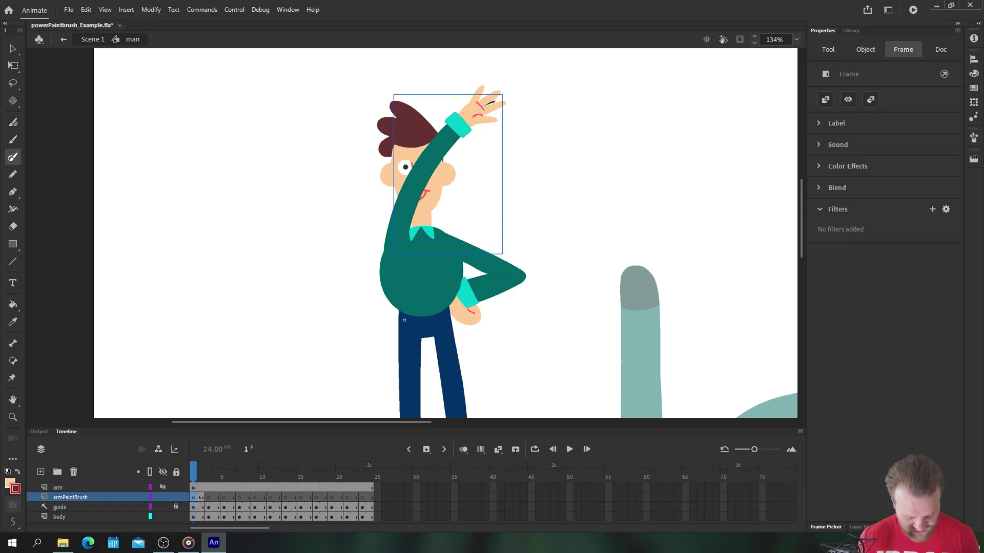
key("v")
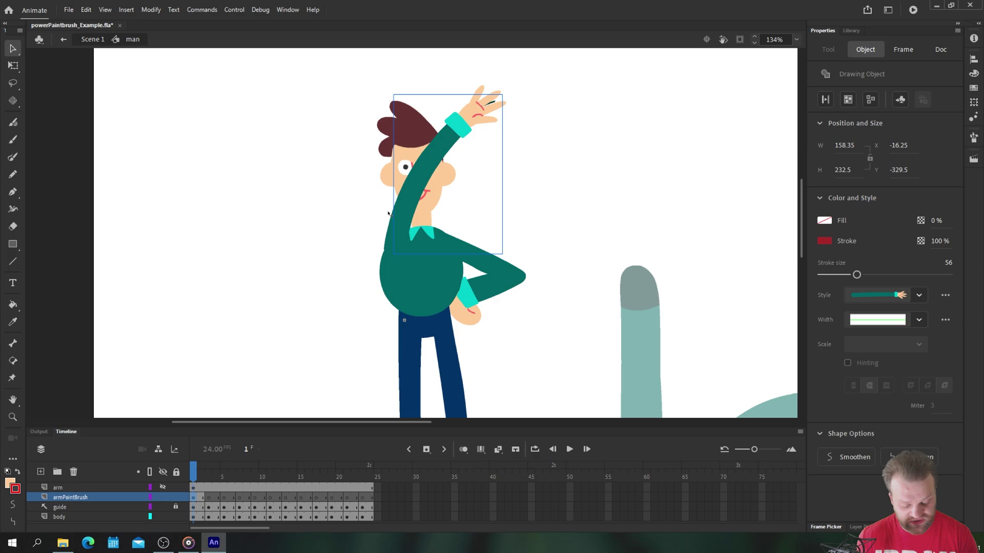
double_click(409, 198)
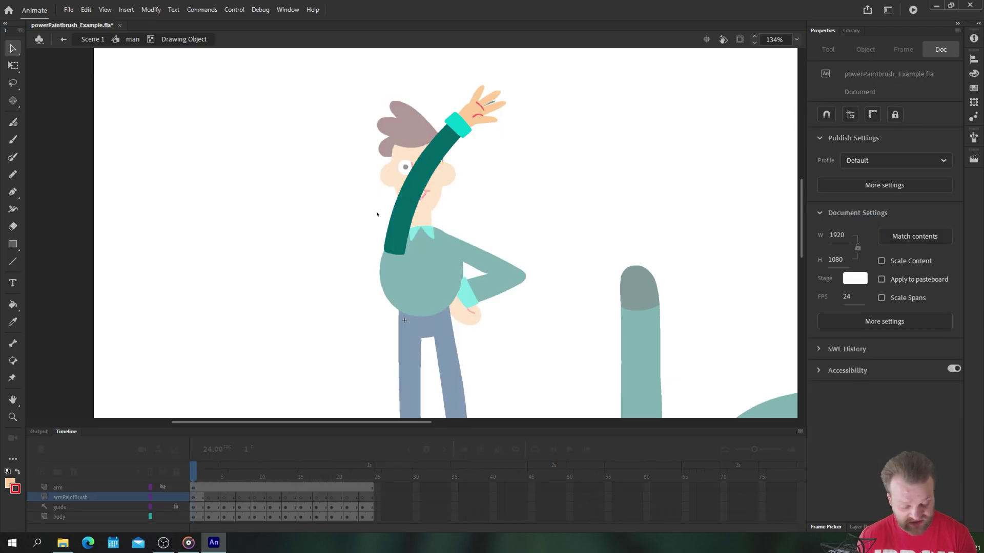
key("ctrl+a")
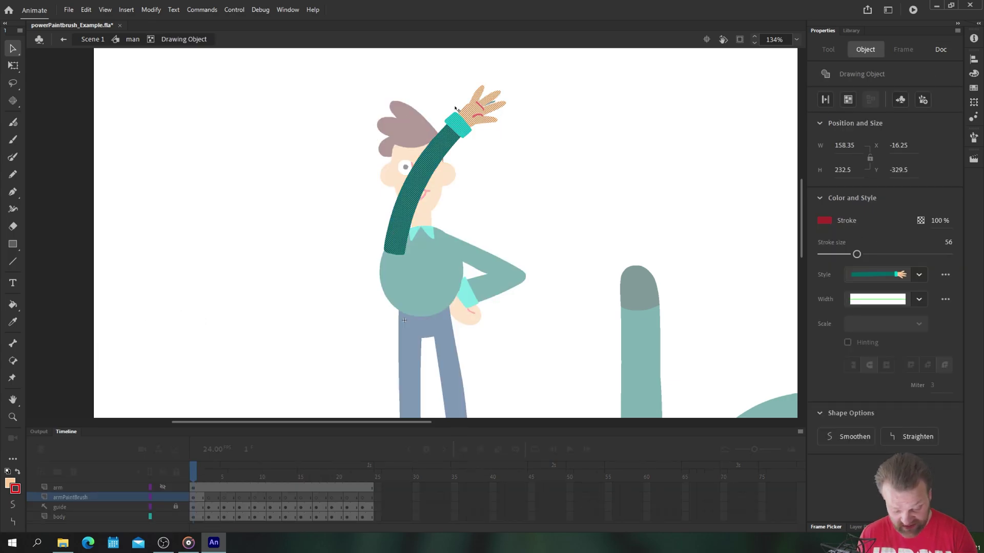
left_click(480, 76)
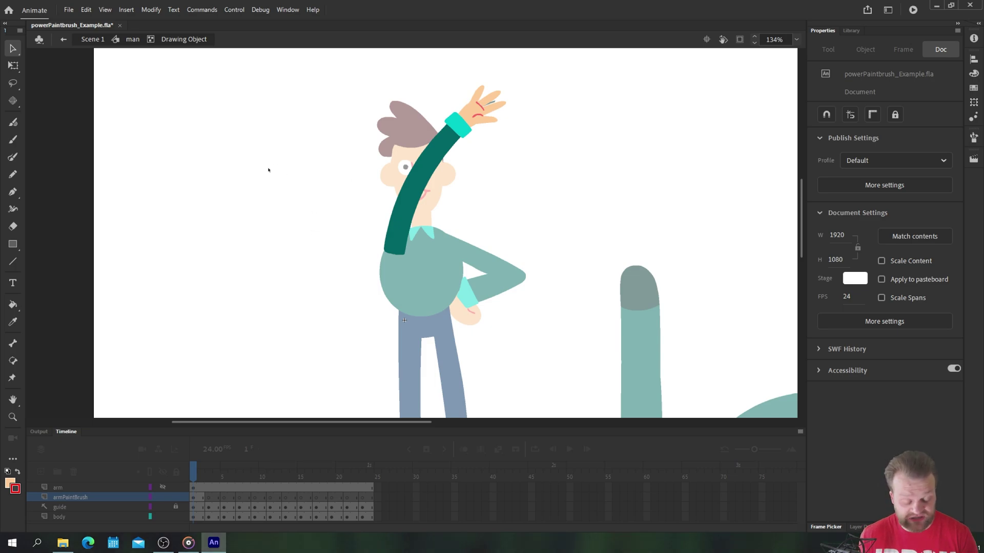
double_click(260, 221)
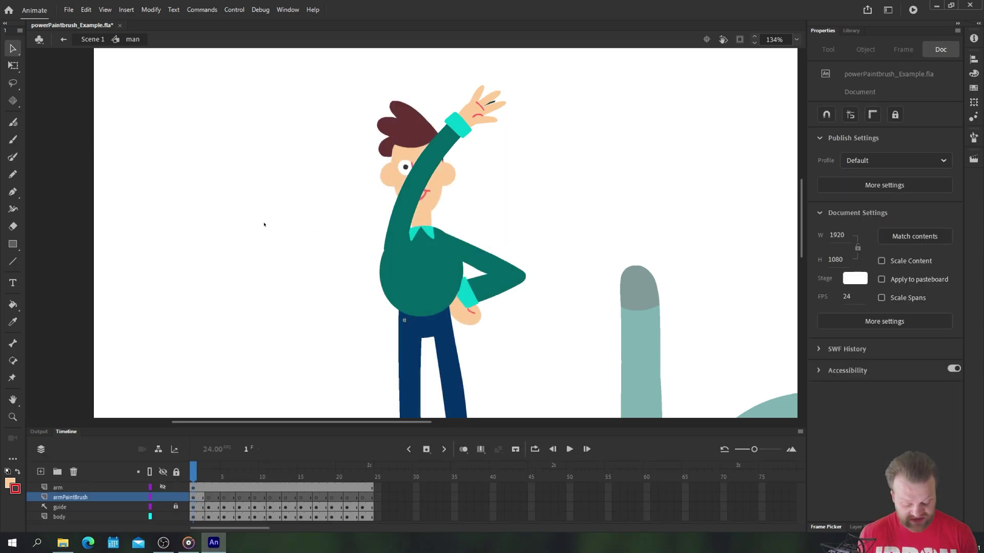
left_click(195, 496)
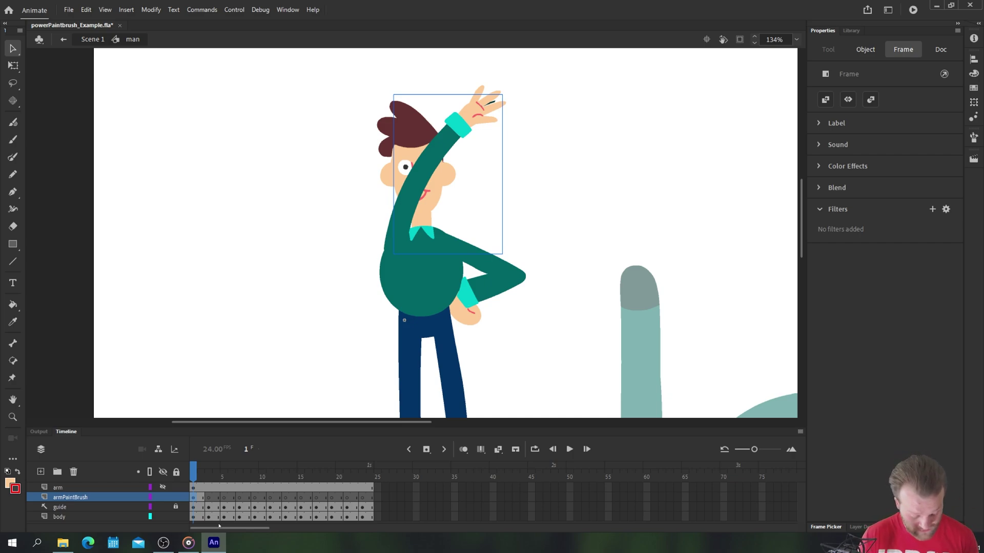
Turn on Onion Skin and paint ManArm arms along the guides on frames 3, 5 and 7.
key("period")
key("period")
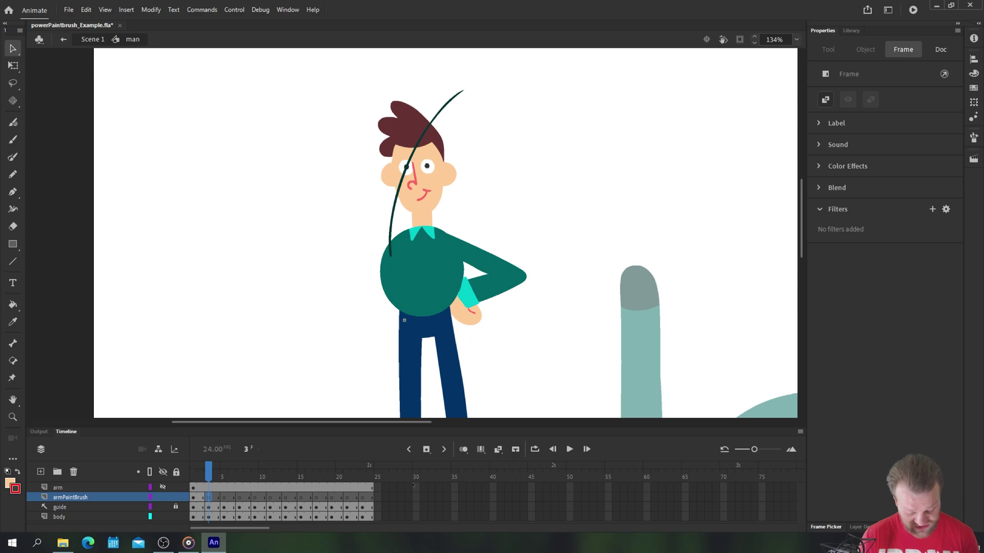
left_click(463, 450)
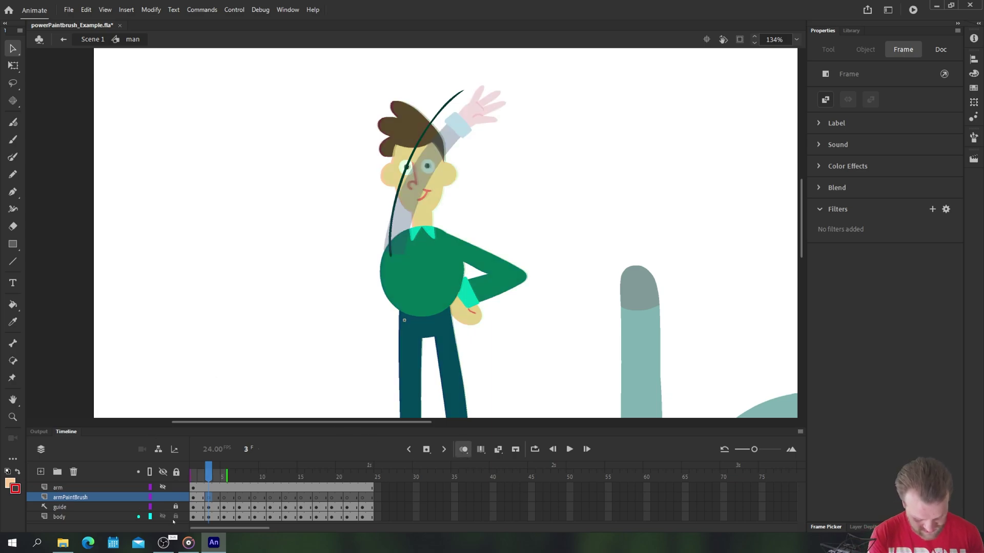
key("y")
mouse_move(396, 258)
left_mouse_down()
mouse_move(405, 157)
mouse_move(453, 83)
mouse_move(460, 93)
left_mouse_up()
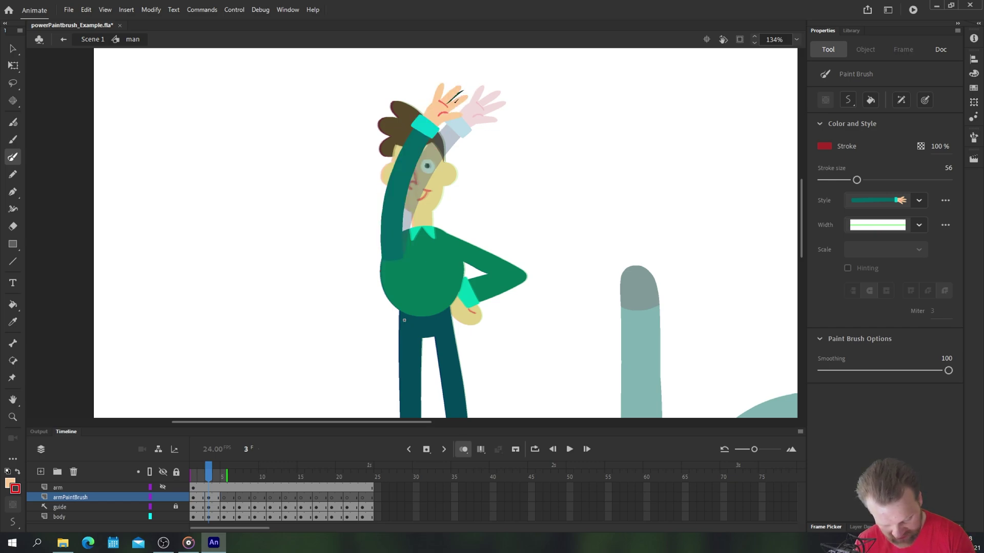
left_click(223, 497)
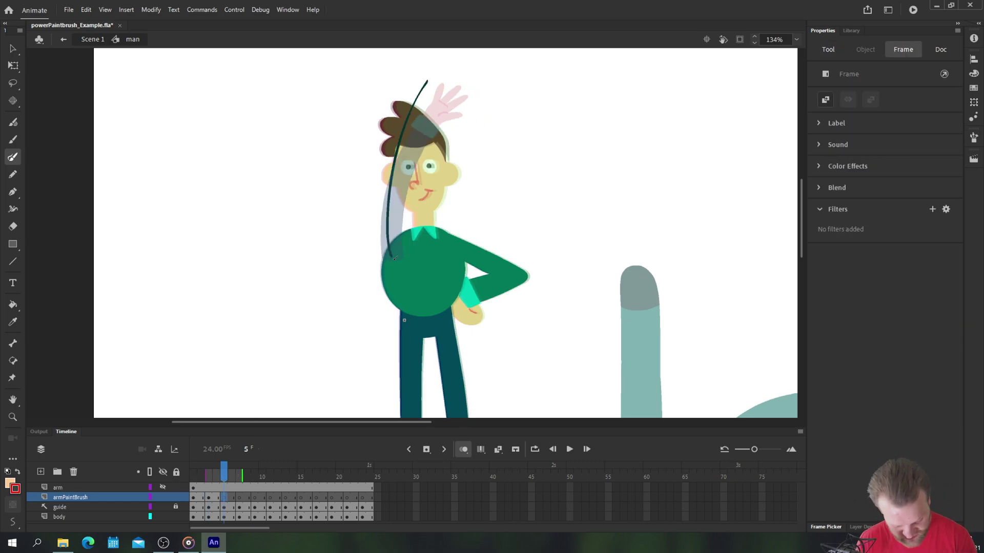
mouse_move(394, 258)
left_mouse_down()
mouse_move(393, 161)
mouse_move(425, 63)
left_mouse_up()
key("period")
key("period")
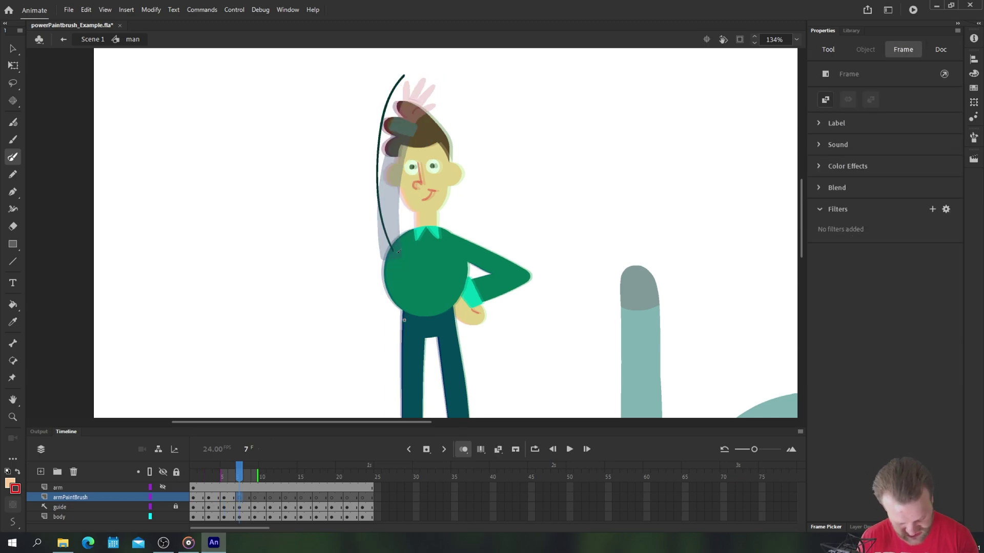
mouse_move(398, 251)
left_mouse_down()
mouse_move(386, 105)
mouse_move(405, 73)
left_mouse_up()
Paint arms along the guides on frames 9, 11 and 13, nudging the frame 13 arm right.
key("period")
key("period")
mouse_move(394, 253)
left_mouse_down()
mouse_move(377, 216)
mouse_move(368, 79)
left_mouse_up()
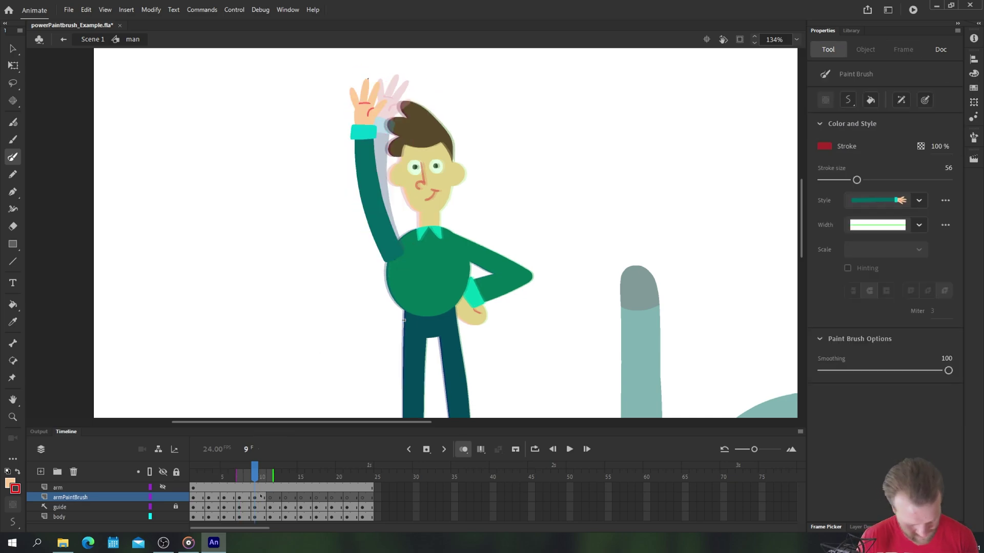
key("period")
key("period")
mouse_move(401, 257)
left_mouse_down()
mouse_move(350, 197)
mouse_move(311, 100)
left_mouse_up()
key("period")
key("period")
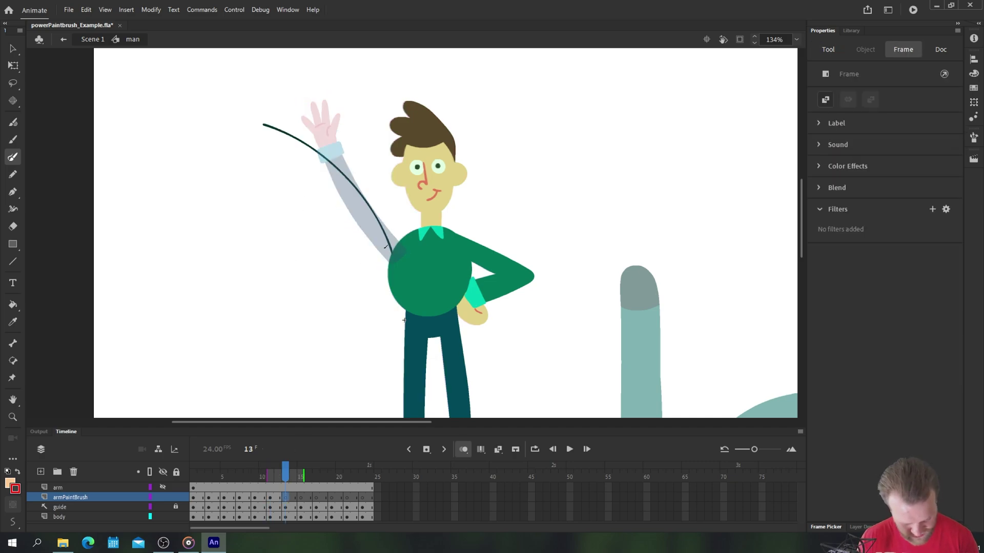
mouse_move(395, 255)
left_mouse_down()
mouse_move(354, 185)
mouse_move(288, 119)
mouse_move(274, 124)
left_mouse_up()
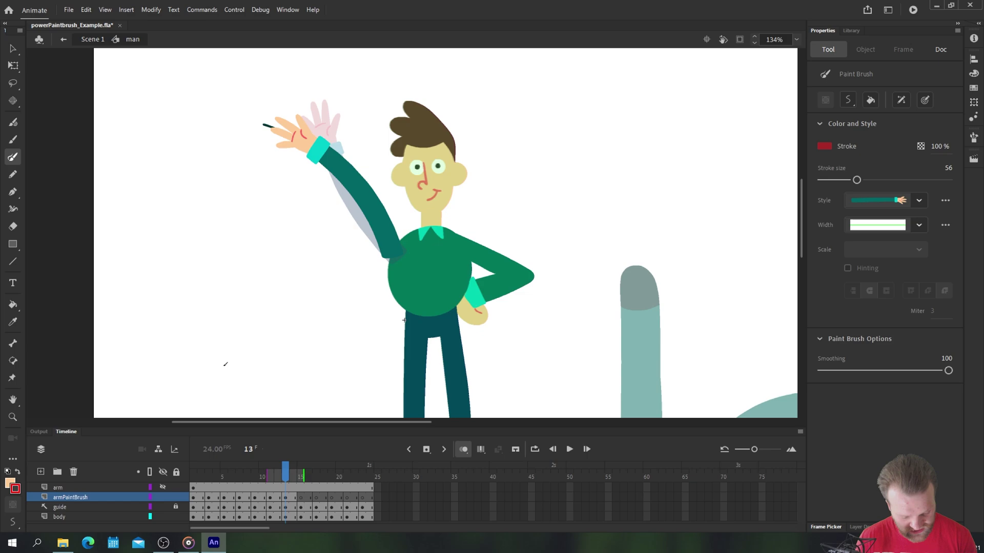
key("v")
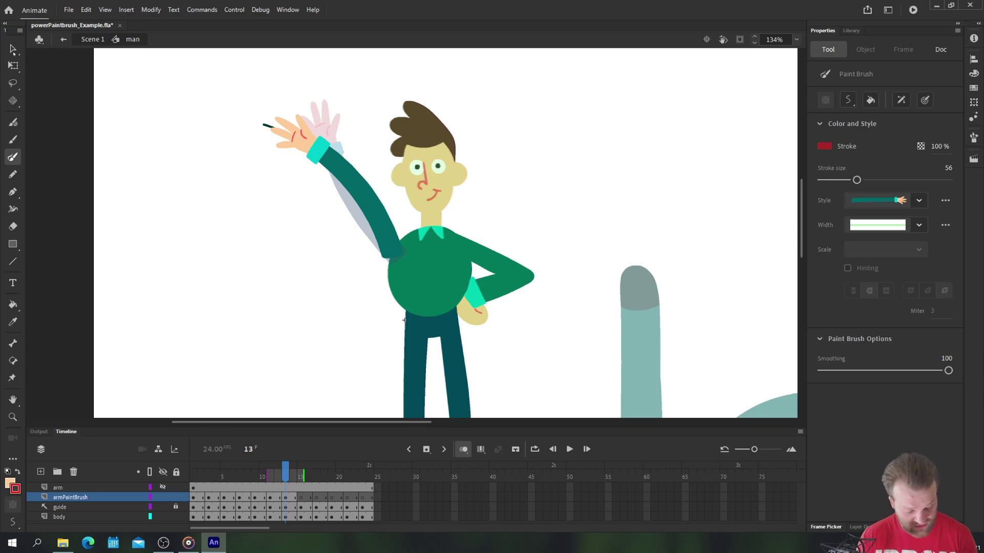
left_click(308, 206)
key("Right")
key("Right")
key("Right")
key("Right")
key("Right")
key("Right")
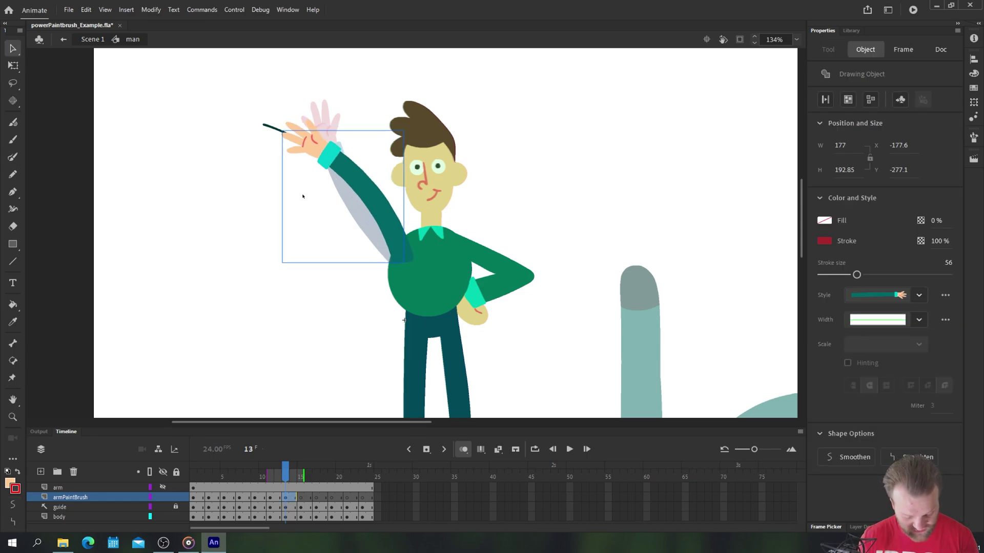
Rotate the frame 13 arm counter-clockwise about the shoulder with Free Transform.
left_click(13, 65)
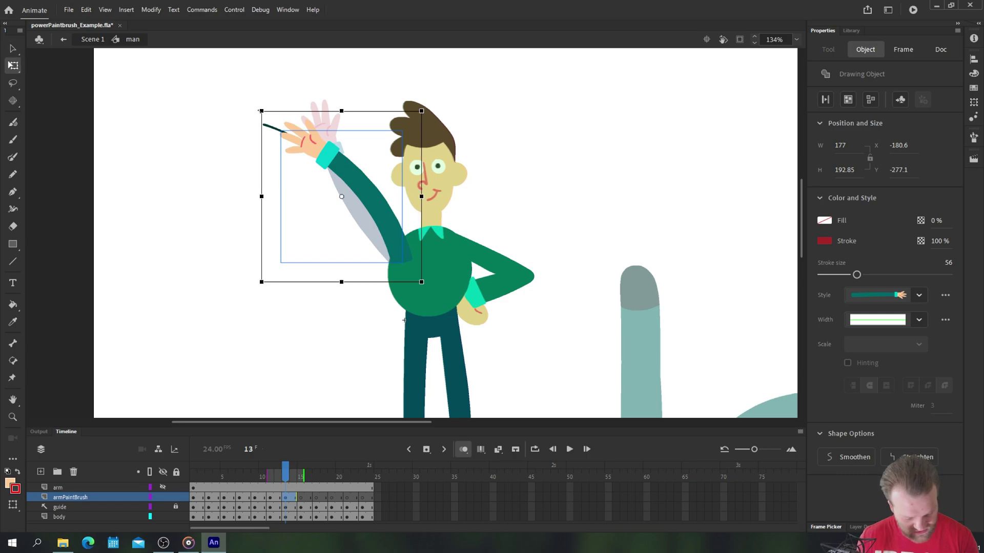
left_click_drag(257, 103, 250, 116)
left_click_drag(341, 196, 313, 195)
left_click_drag(240, 107, 231, 120)
left_click(188, 272)
Paint ManArm arms along the guides on frames 15 and 17.
left_click(294, 497)
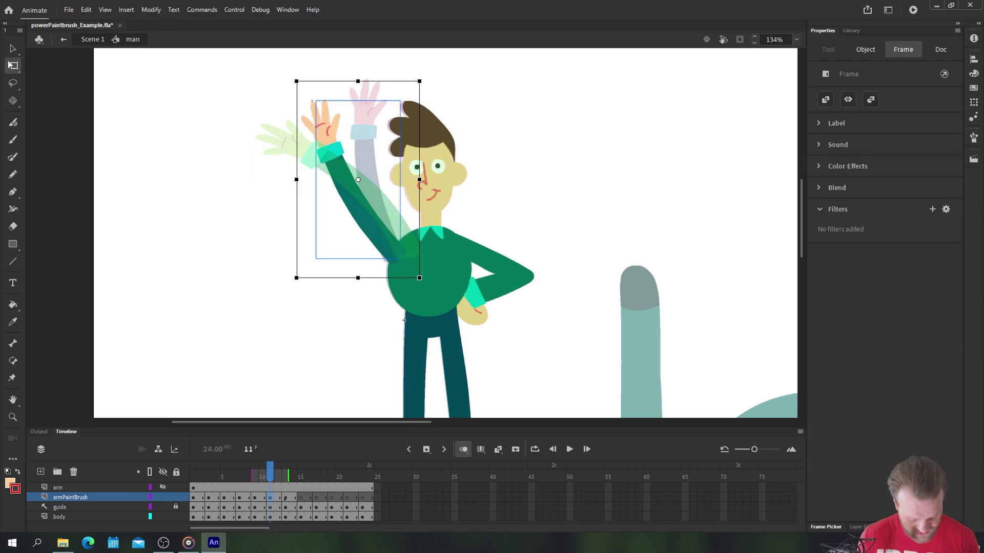
left_click(301, 497)
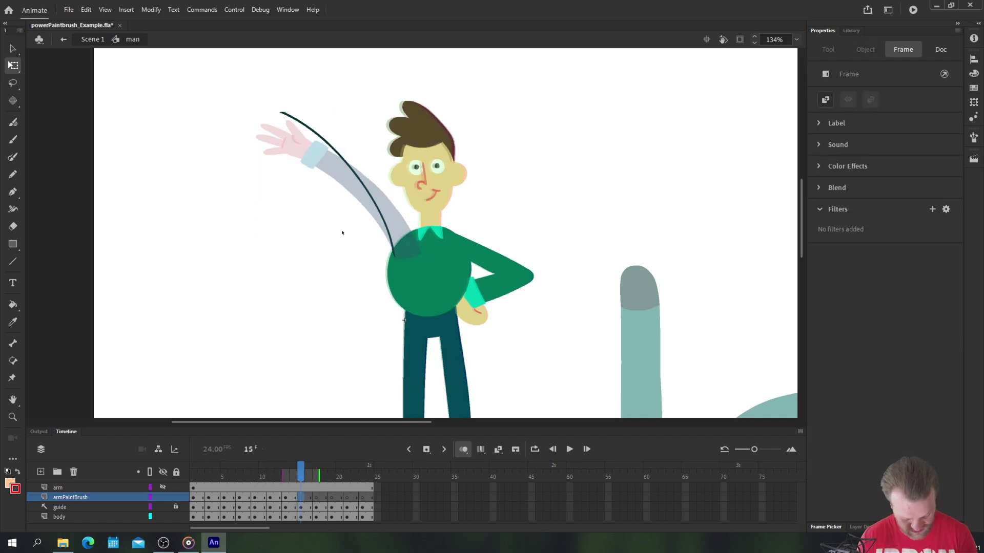
key("y")
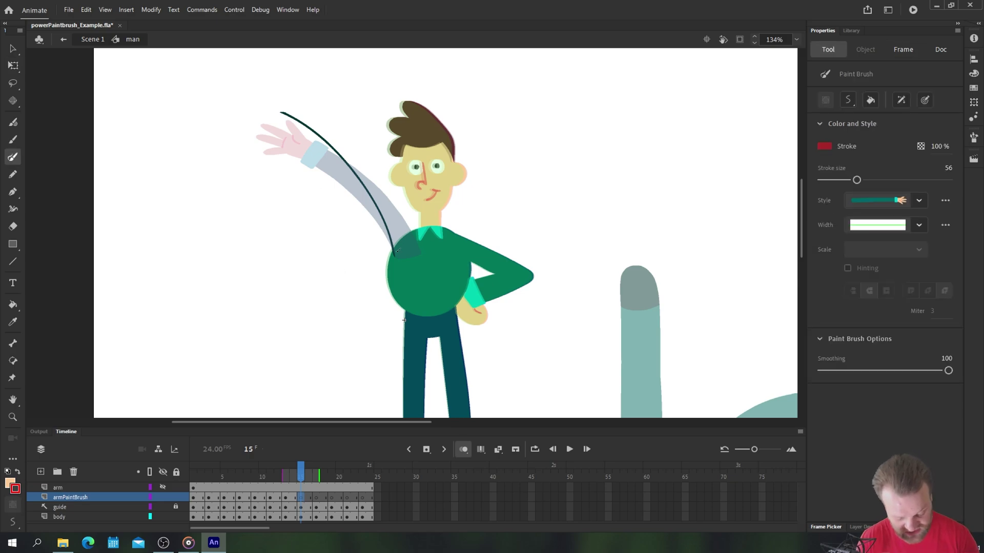
mouse_move(405, 251)
left_mouse_down()
mouse_move(356, 171)
mouse_move(282, 108)
left_mouse_up()
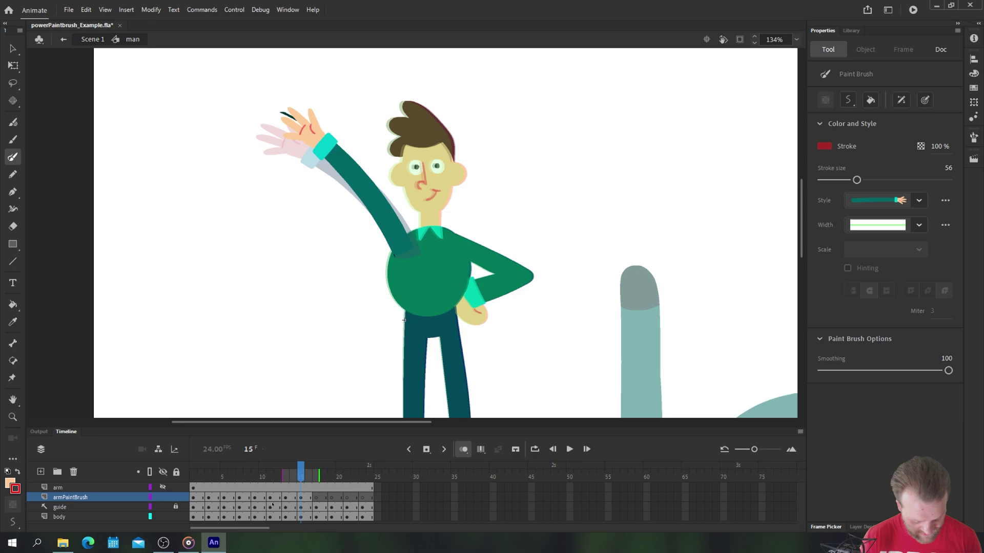
key("period")
key("period")
mouse_move(398, 252)
left_mouse_down()
mouse_move(370, 154)
mouse_move(321, 94)
left_mouse_up()
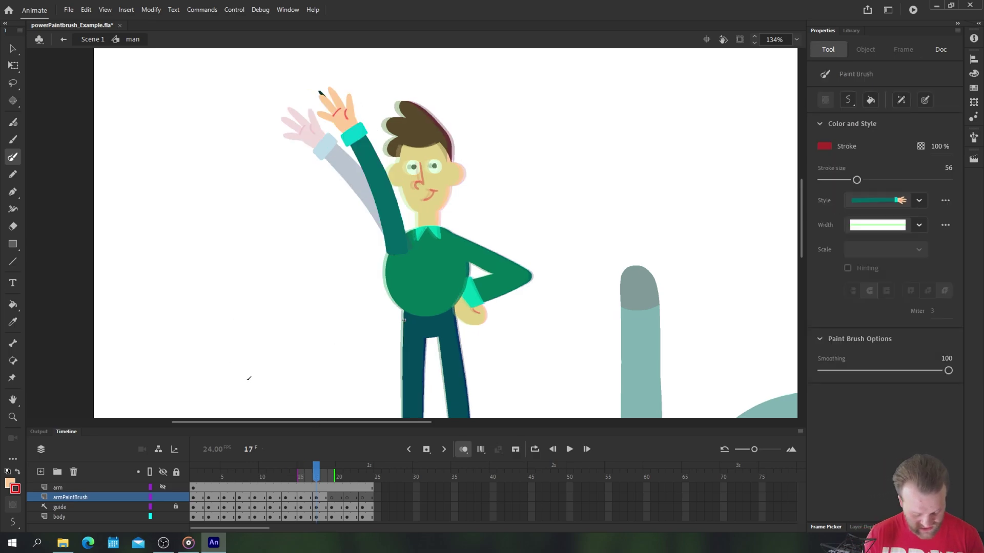
Rotate the frame 17 arm about 6° counter-clockwise around the shoulder and shift it onto it.
key("v")
left_click(360, 175)
key("q")
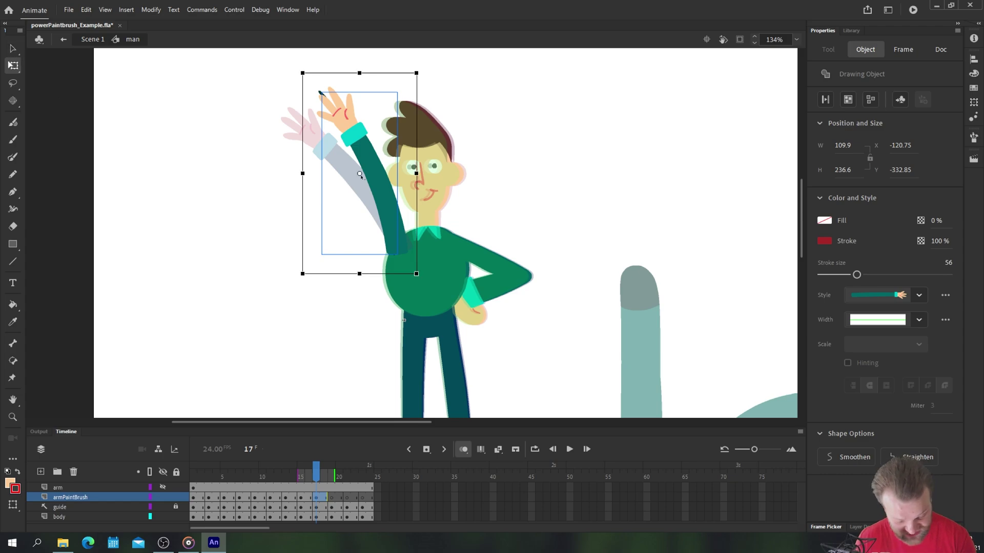
left_click_drag(360, 175, 399, 251)
left_click_drag(298, 76, 281, 87)
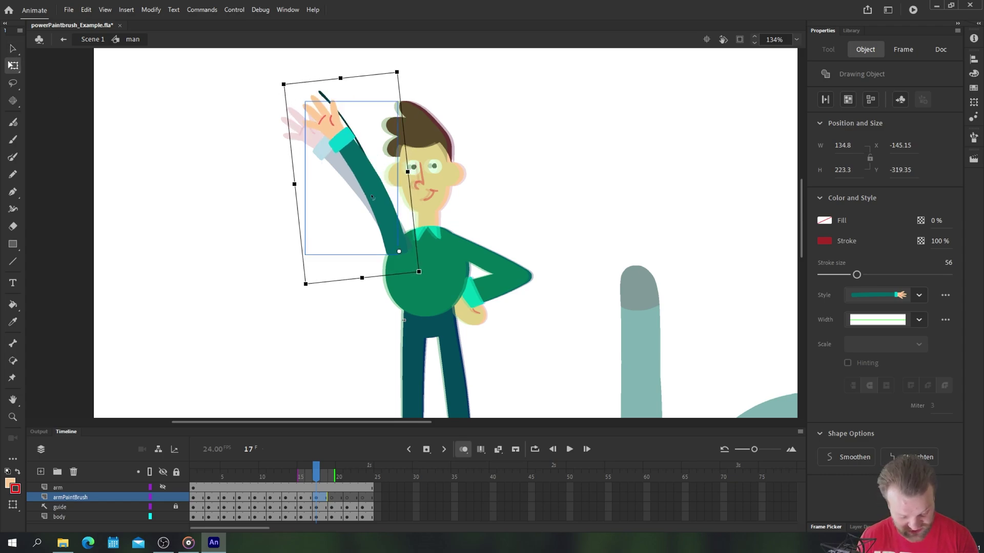
left_click_drag(372, 196, 379, 189)
Paint ManArm arms along the guides on frames 19, 21 and 23.
key("period")
key("period")
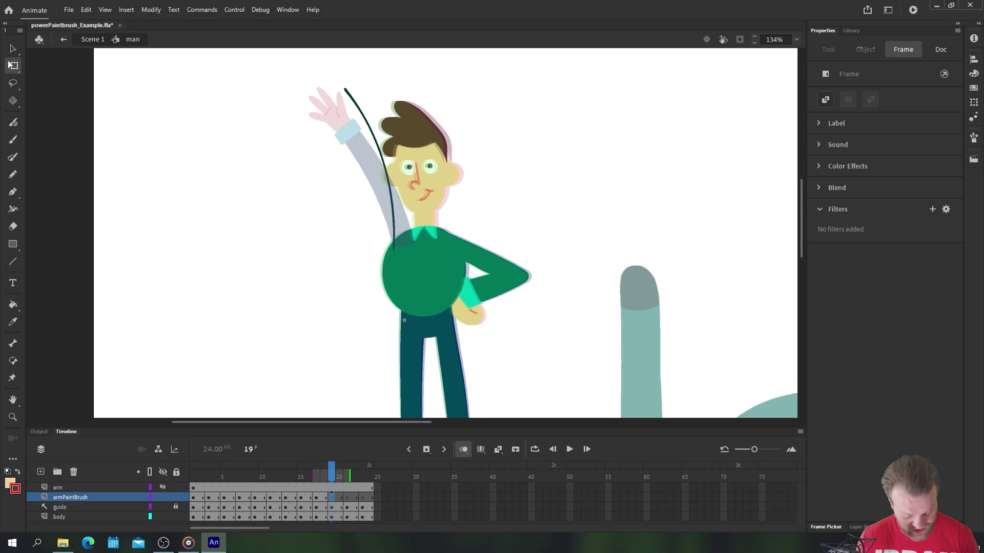
key("b")
key("y")
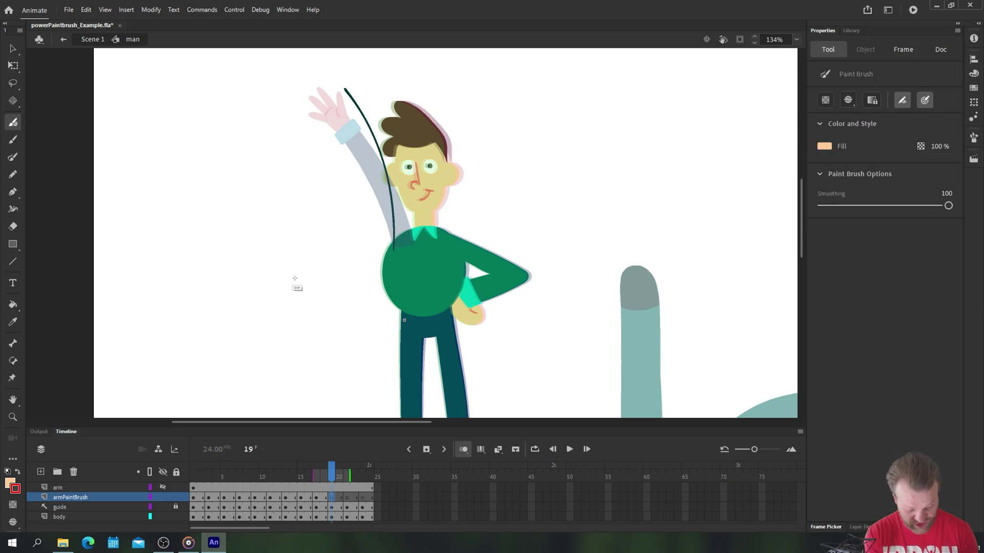
mouse_move(400, 246)
left_mouse_down()
mouse_move(359, 113)
mouse_move(332, 105)
left_mouse_up()
key("period")
key("period")
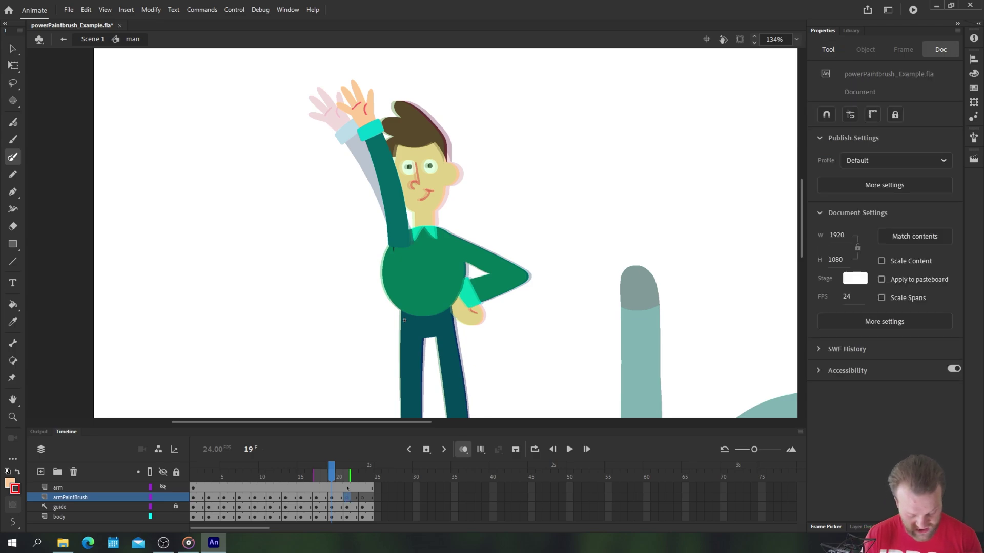
left_click_drag(398, 248, 403, 81)
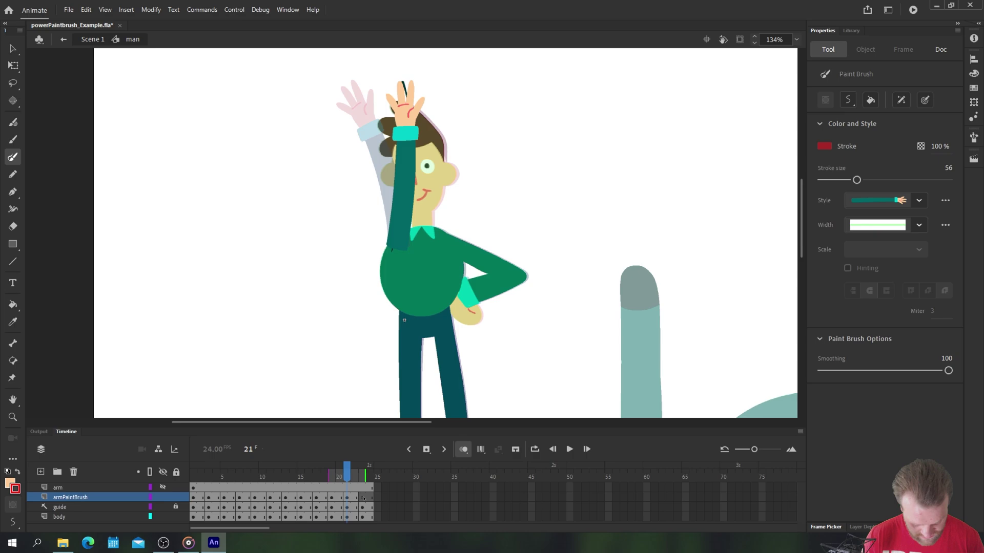
key("period")
key("period")
mouse_move(392, 245)
left_mouse_down()
mouse_move(430, 155)
mouse_move(492, 104)
left_mouse_up()
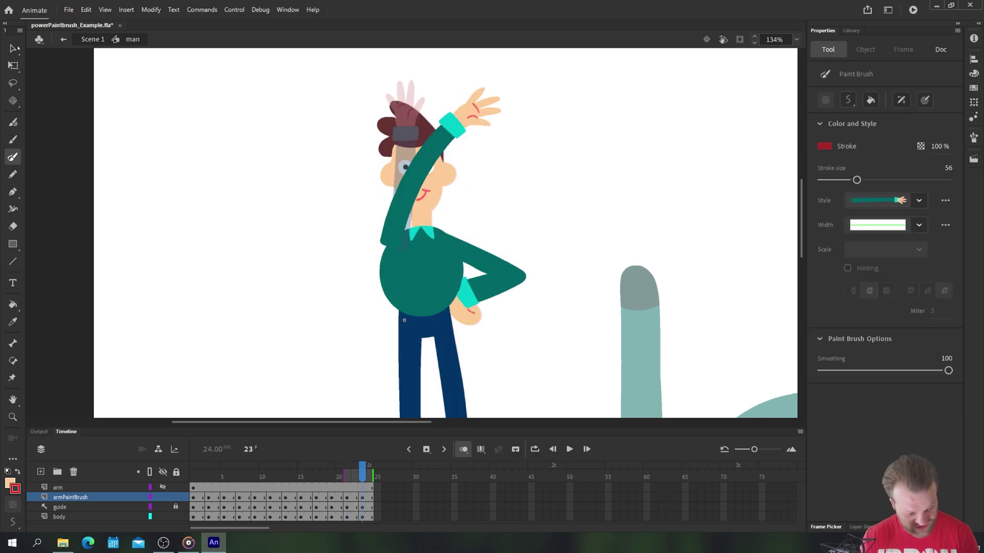
Rotate the frame 23 arm counter-clockwise and return to Scene 1.
key("v")
key("ctrl+a")
key("q")
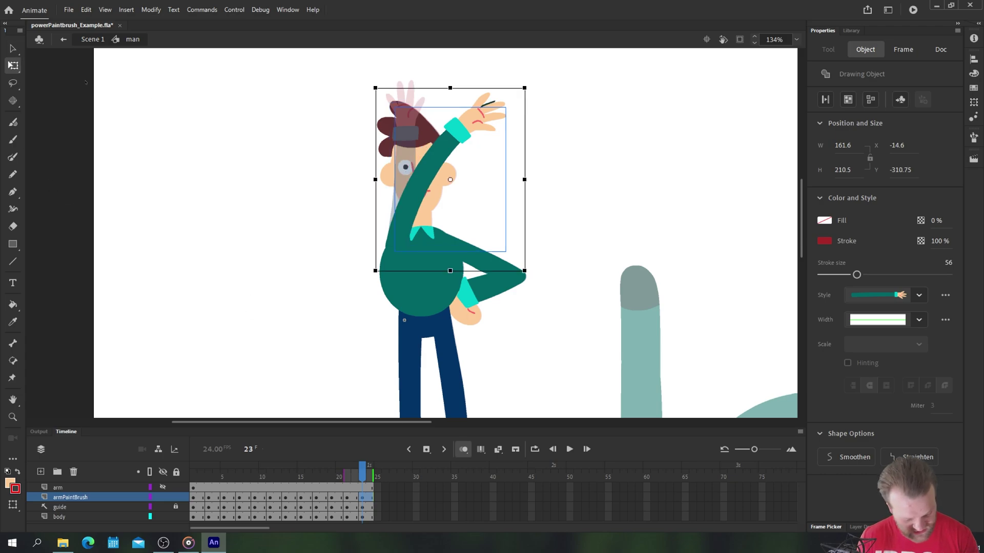
left_click_drag(374, 85, 368, 91)
double_click(798, 69)
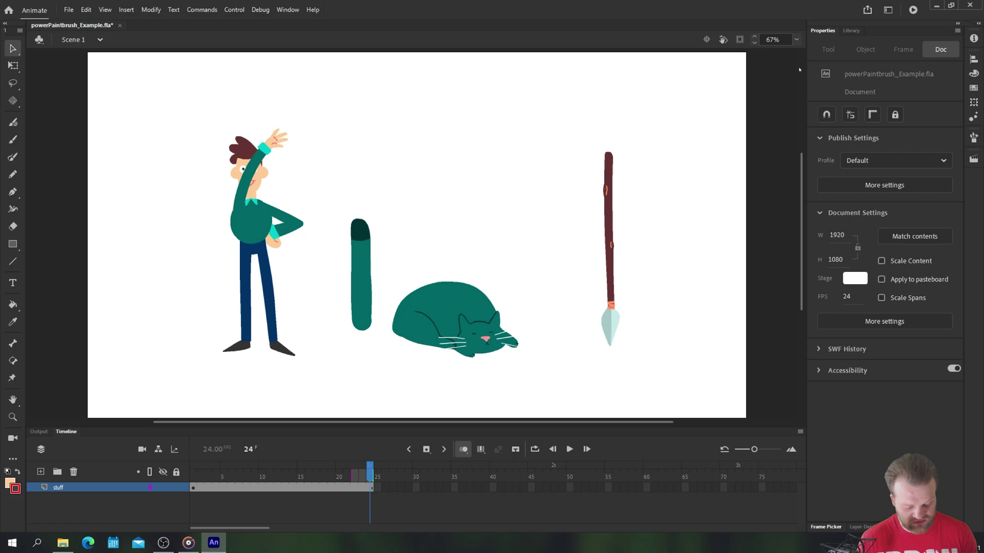
Loop-play frames 1–24 to review the waving arm, then select the cat graphic.
left_click(534, 450)
key("Return")
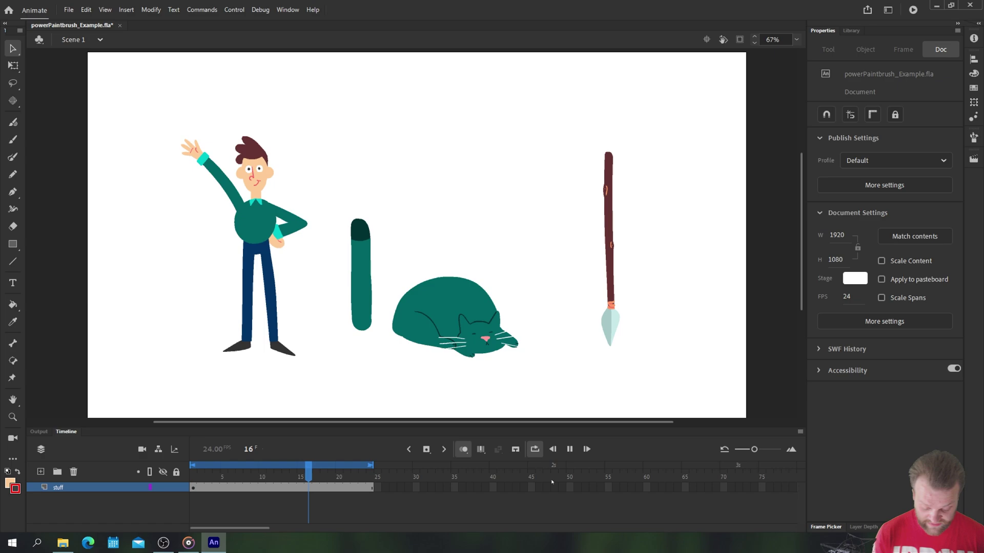
key("Return")
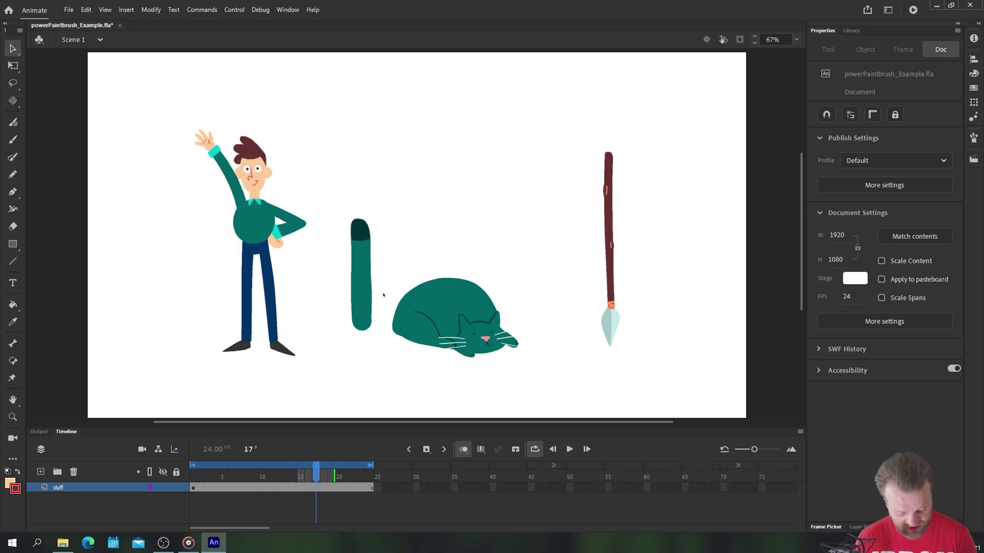
left_click(406, 319)
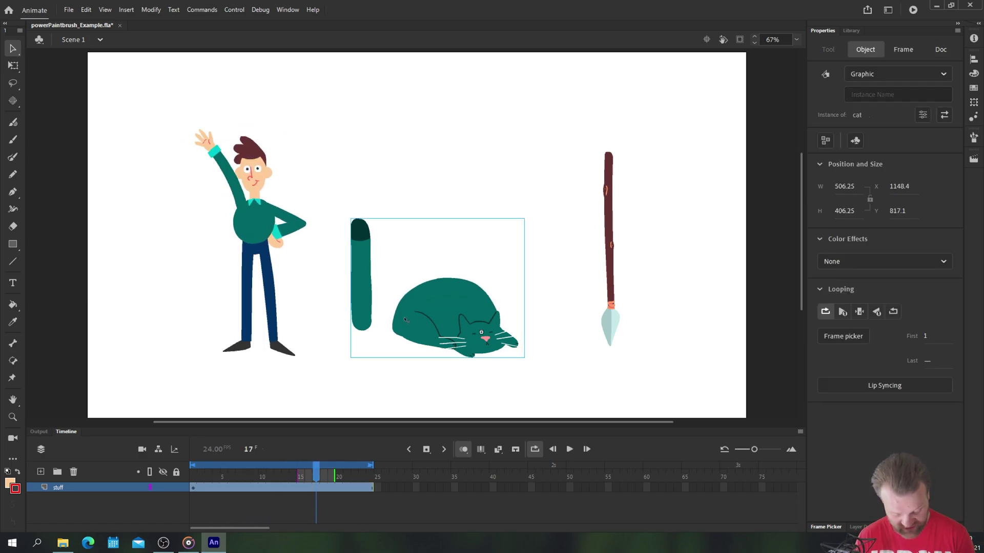
Edit the cat symbol in place and play its animation from frame 1.
double_click(405, 320)
left_click(194, 489)
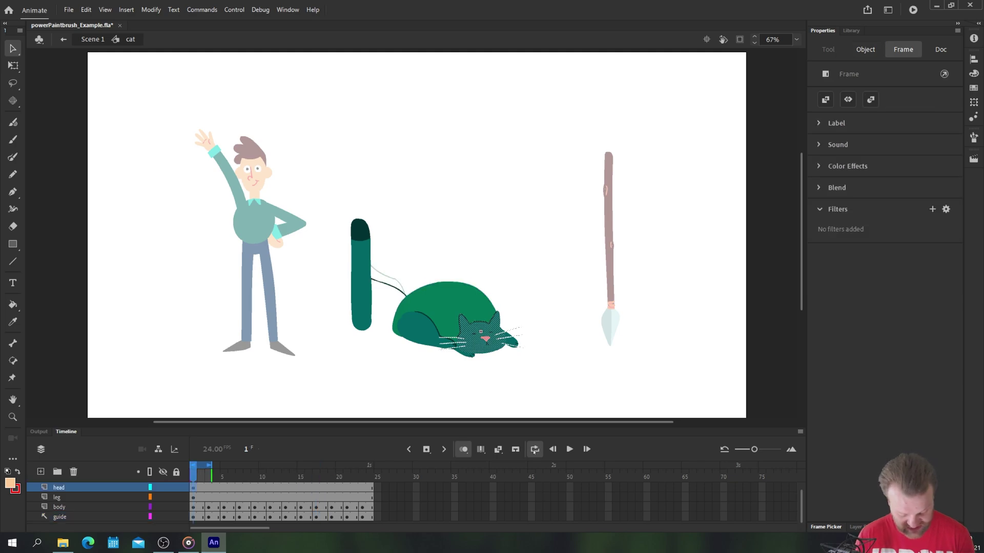
key("Return")
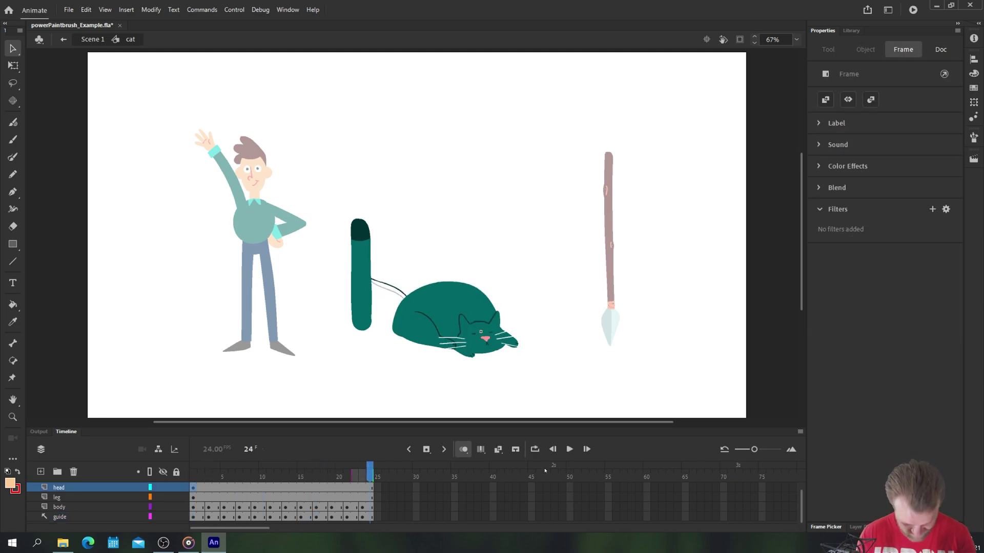
key("Return")
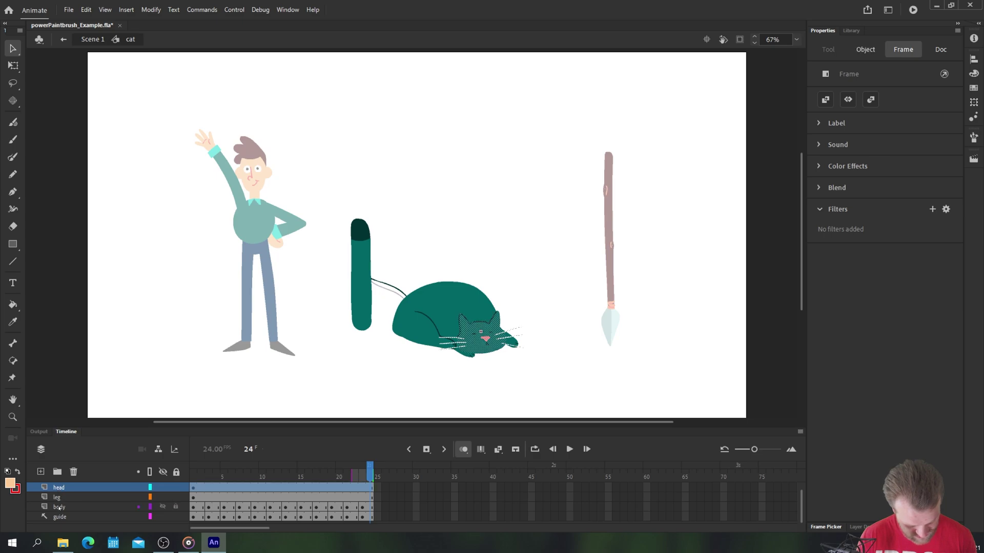
Enlarge the timeline, reveal the hidden tail layer, replay, and select the drawn tail shape.
left_click(59, 508)
left_click(70, 516)
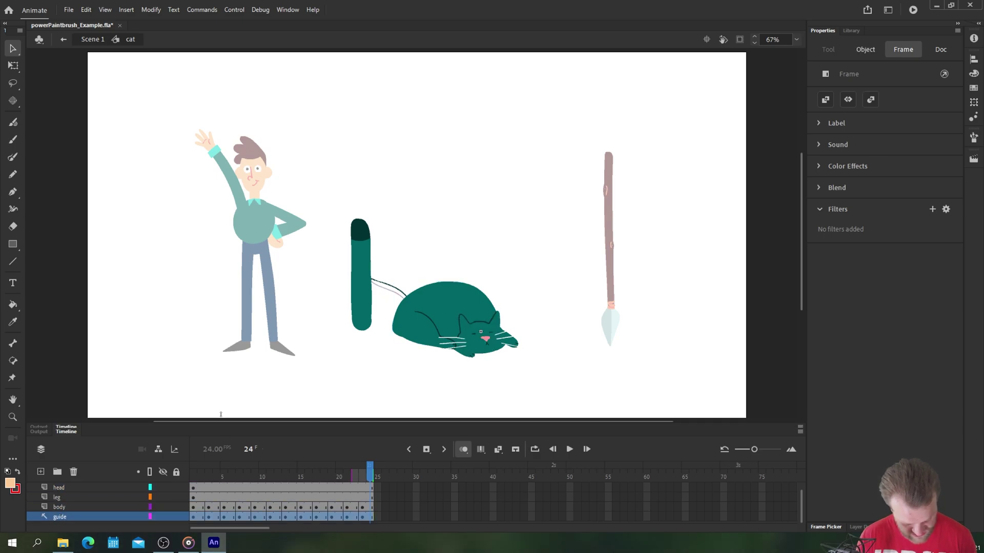
left_click_drag(224, 427, 225, 407)
left_click(56, 467)
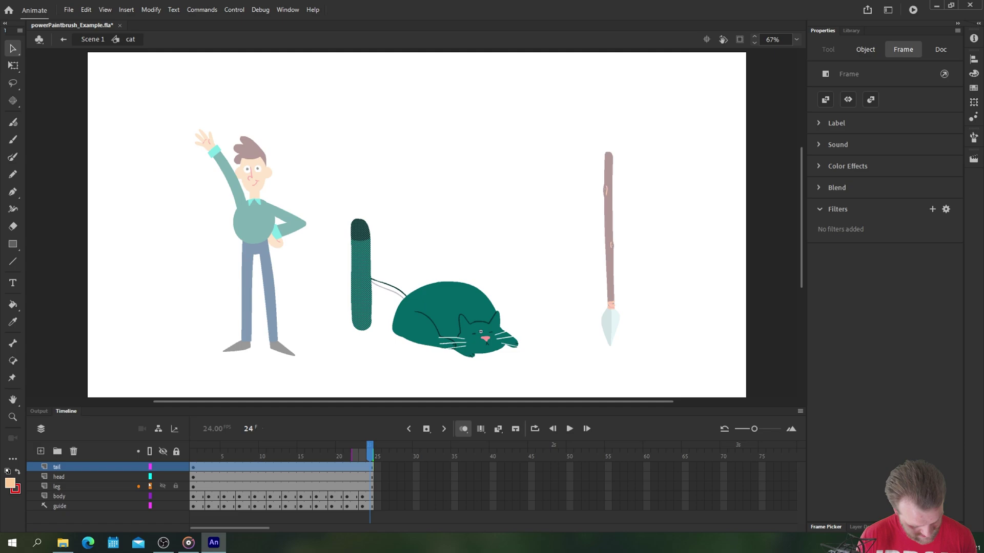
key("Return")
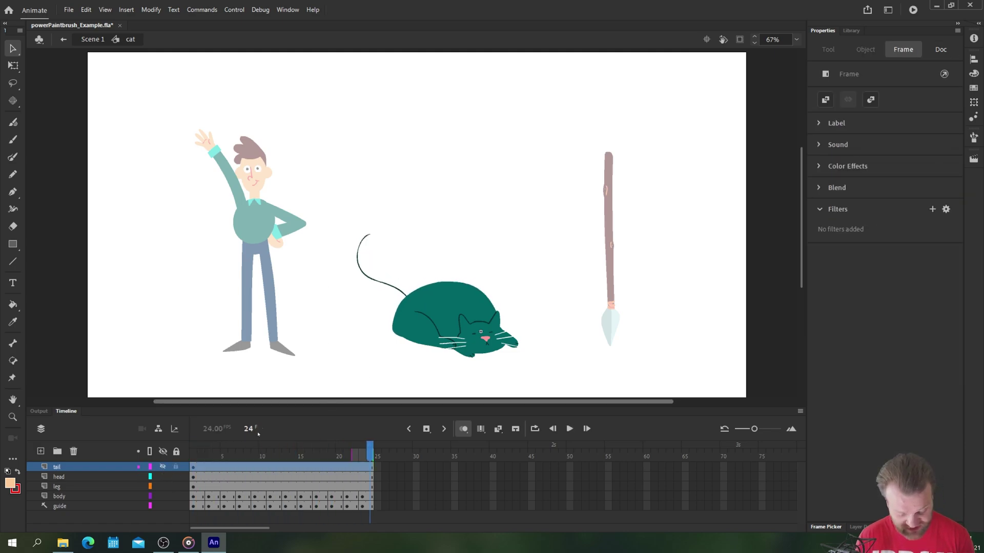
key("Return")
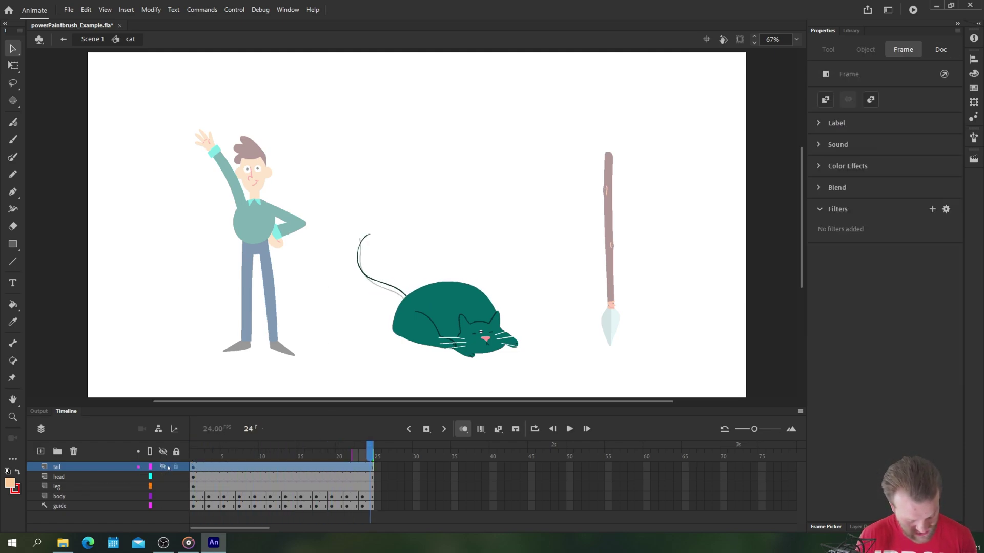
left_click(226, 467)
Create an art brush named Tail from the tail, pointing down and stretching between guides from 23.81%.
right_click(358, 252)
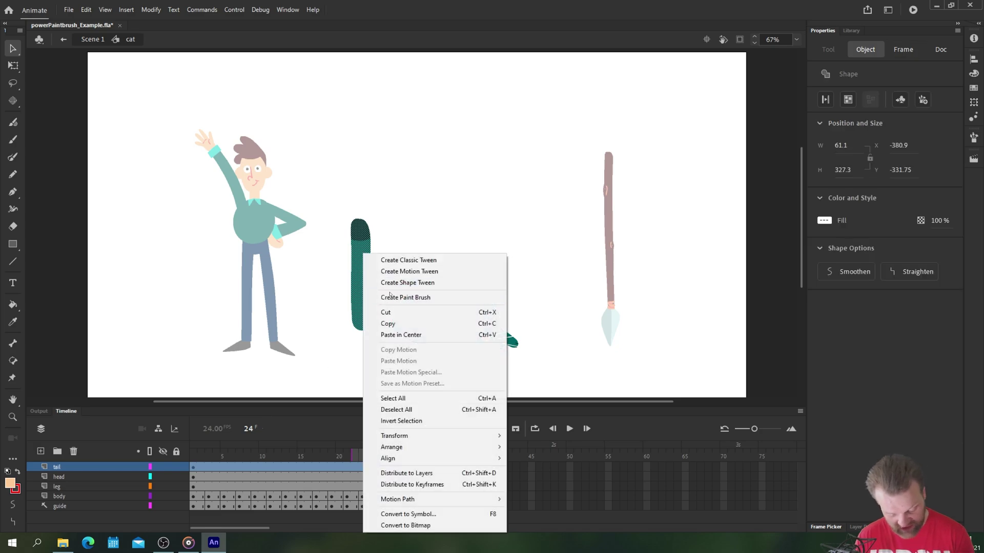
left_click(389, 298)
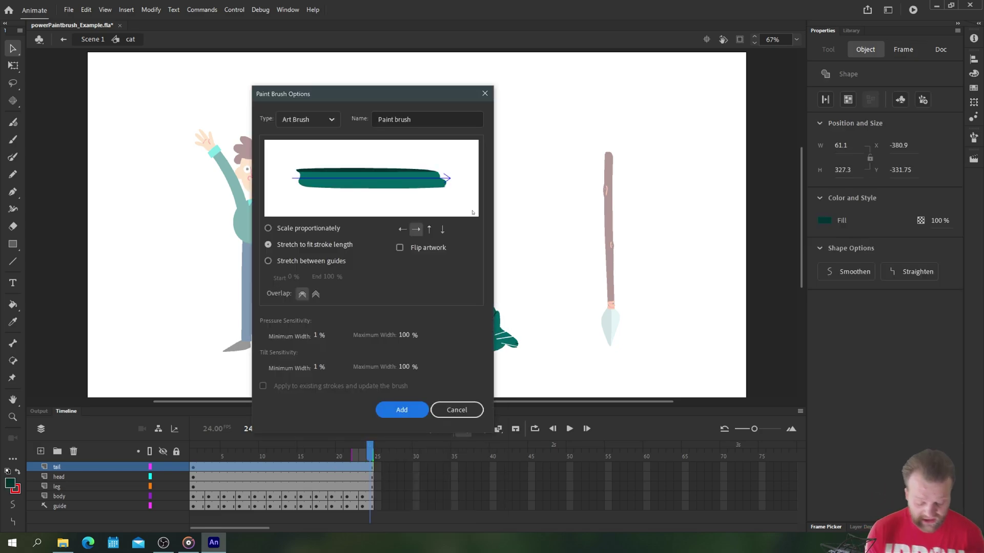
left_click(269, 261)
left_click(430, 230)
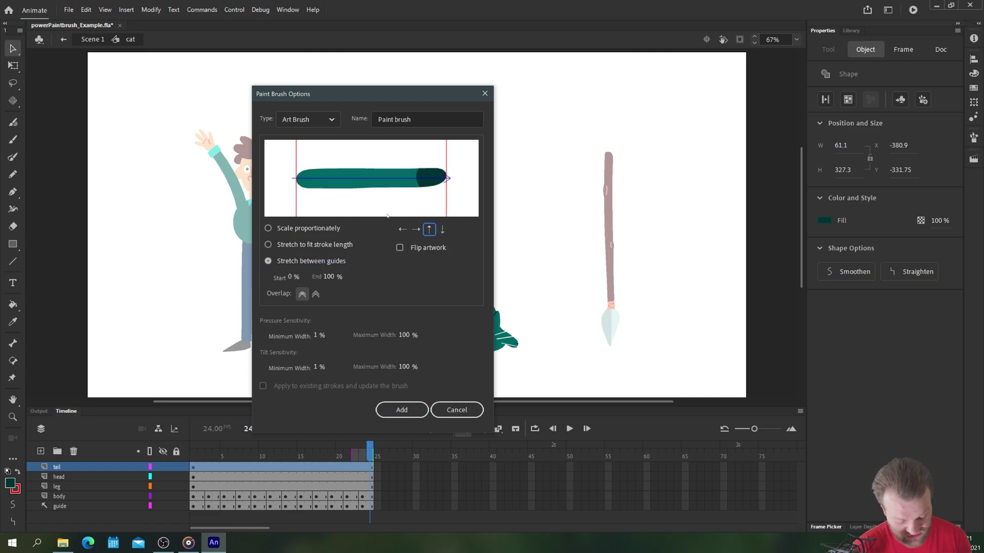
left_click(442, 229)
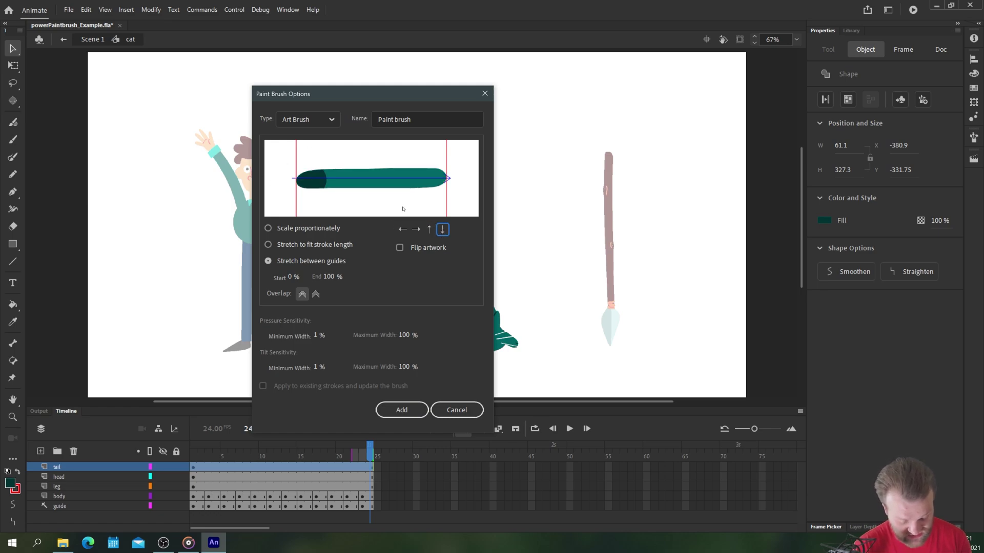
left_click_drag(296, 201, 322, 201)
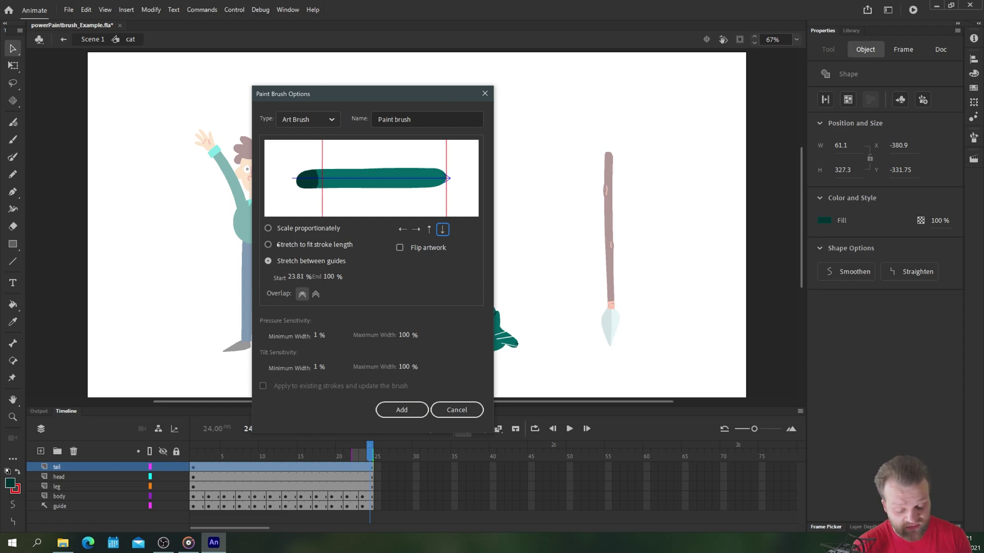
left_click(412, 119)
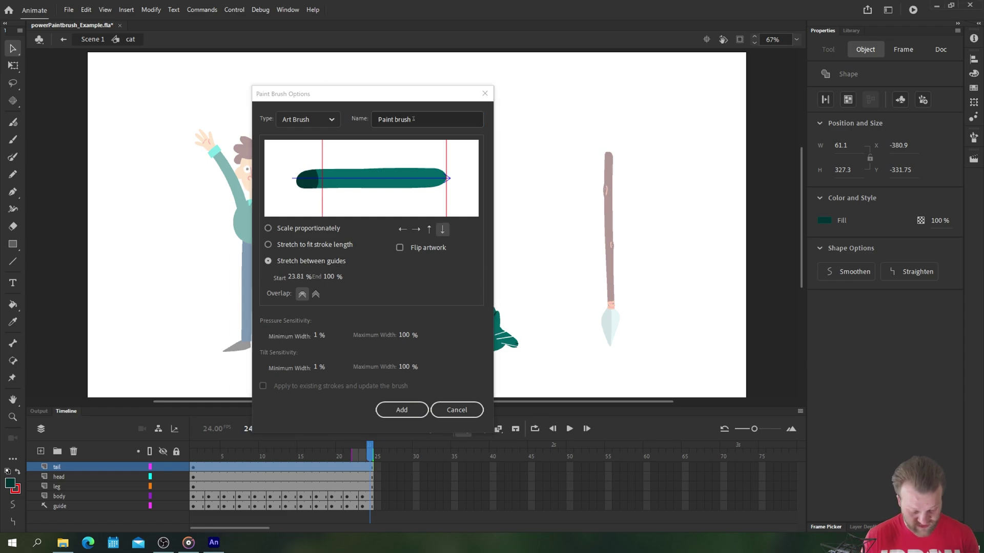
left_click(413, 119)
key("BackSpace")
key("BackSpace")
key("BackSpace")
key("BackSpace")
key("BackSpace")
key("BackSpace")
key("BackSpace")
key("BackSpace")
key("BackSpace")
key("BackSpace")
key("BackSpace")
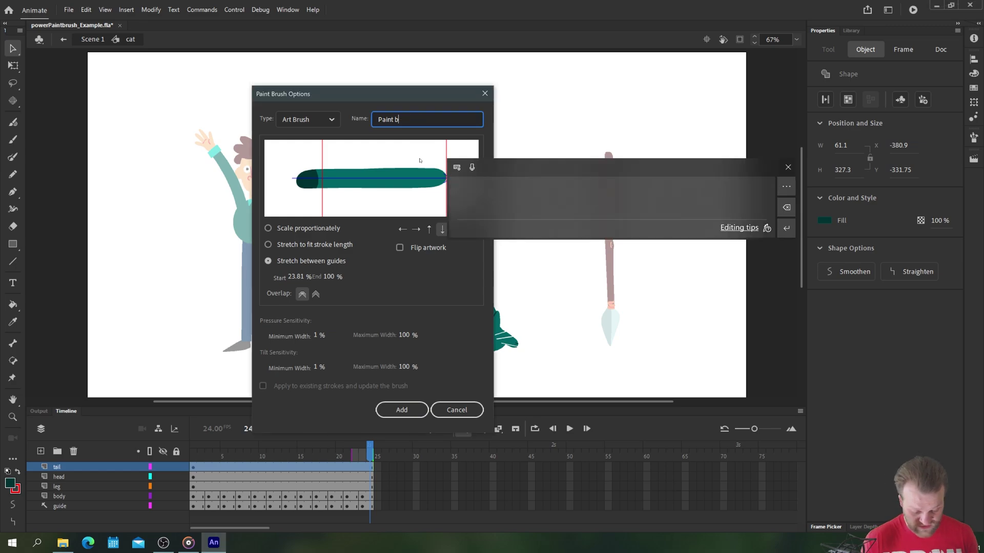
type("Tail")
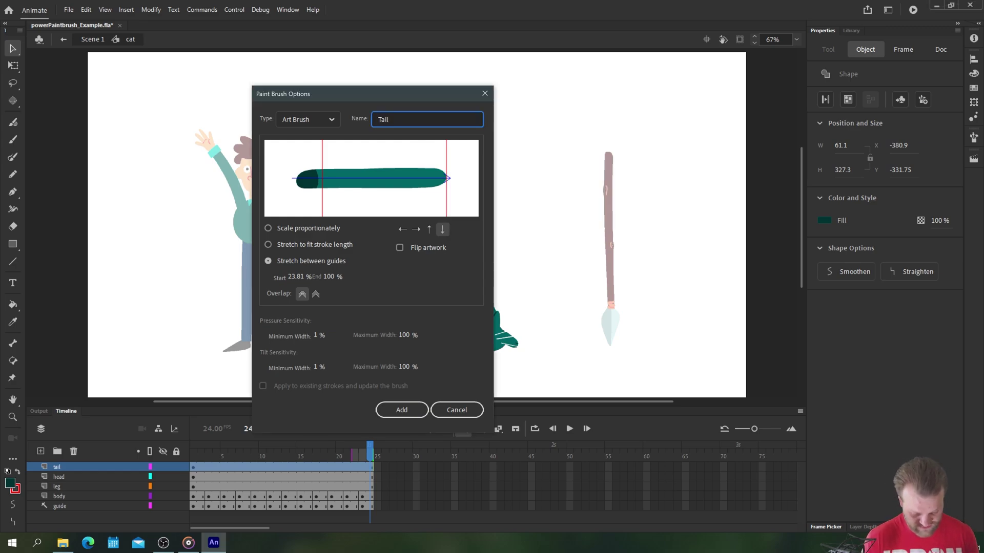
Add the Tail brush, hide the tail layer and insert a new layer named tailPaintBrush.
left_click(402, 410)
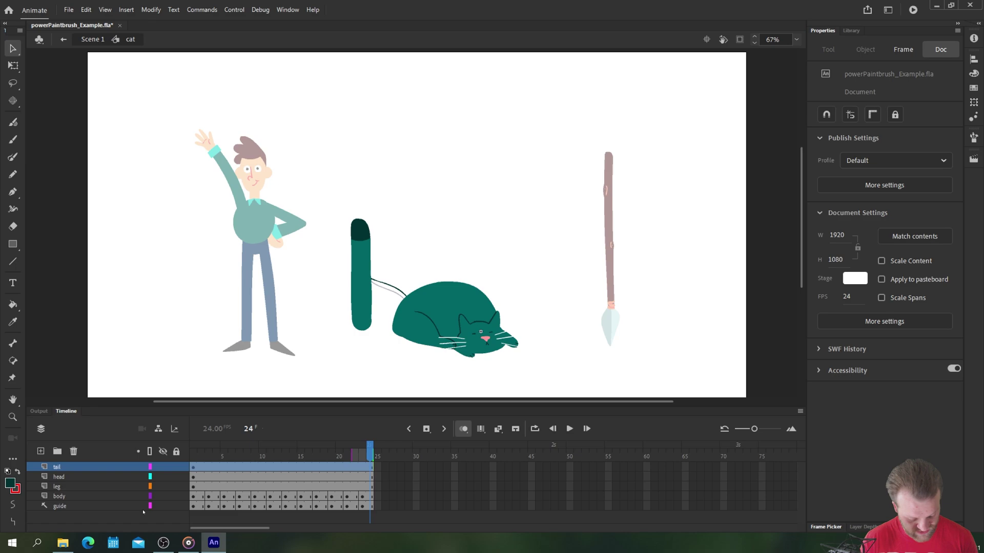
left_click(163, 467)
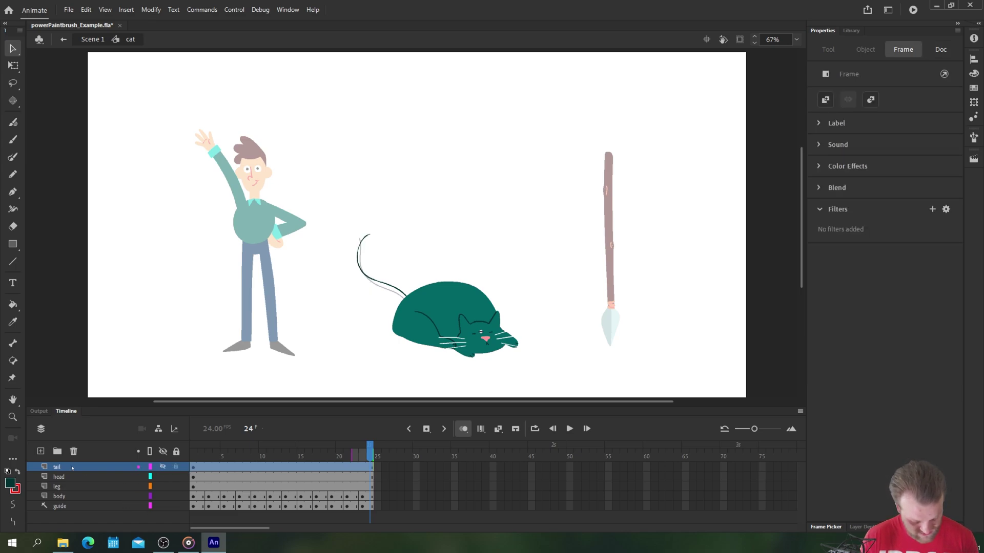
left_click(41, 451)
type("t")
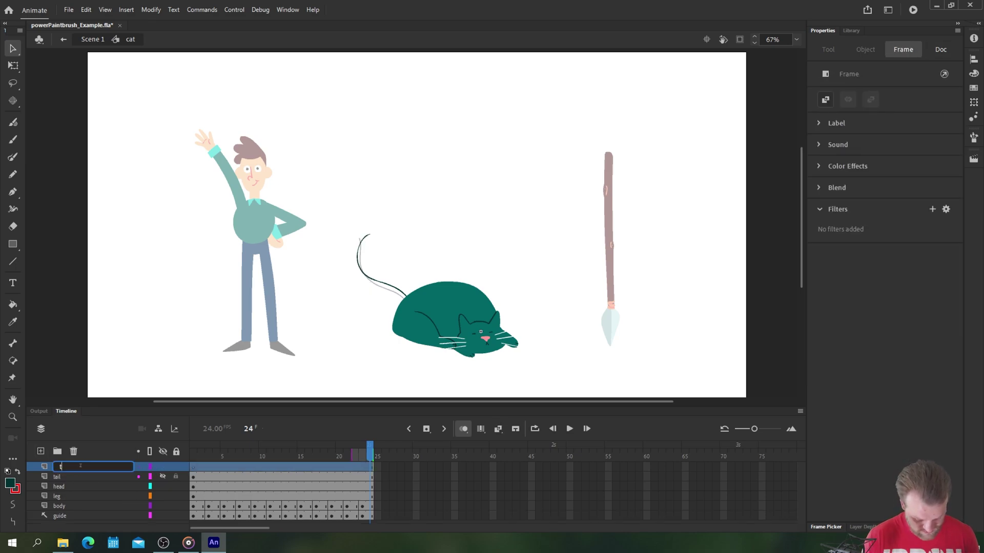
type("ailPaintBrush")
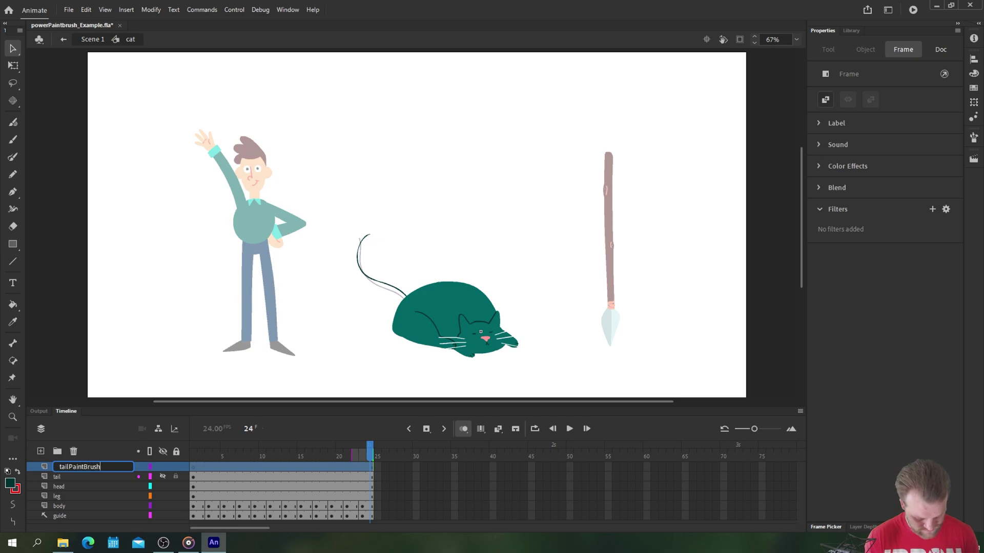
key("Return")
Make the tail layer a guide and give tailPaintBrush a keyframe on every other frame.
right_click(74, 482)
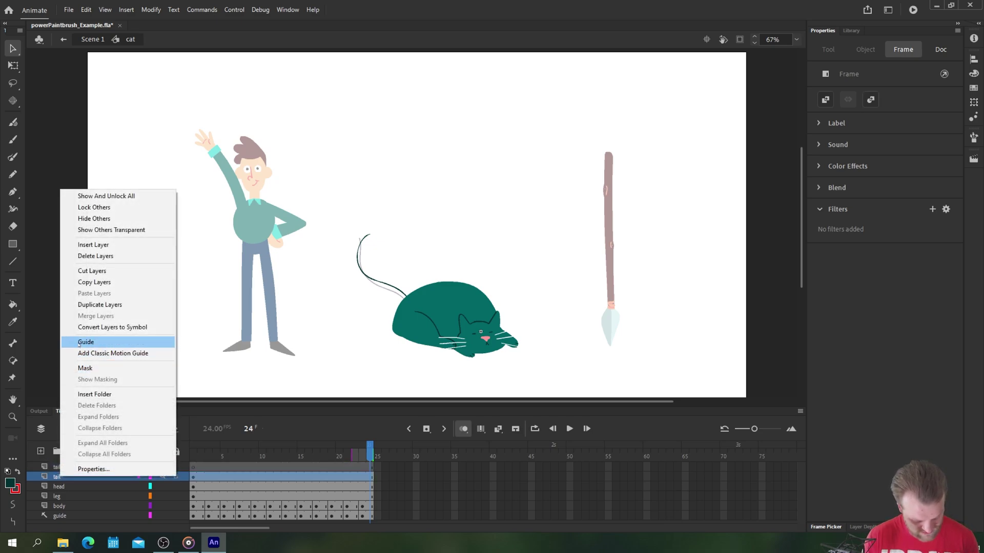
left_click(80, 342)
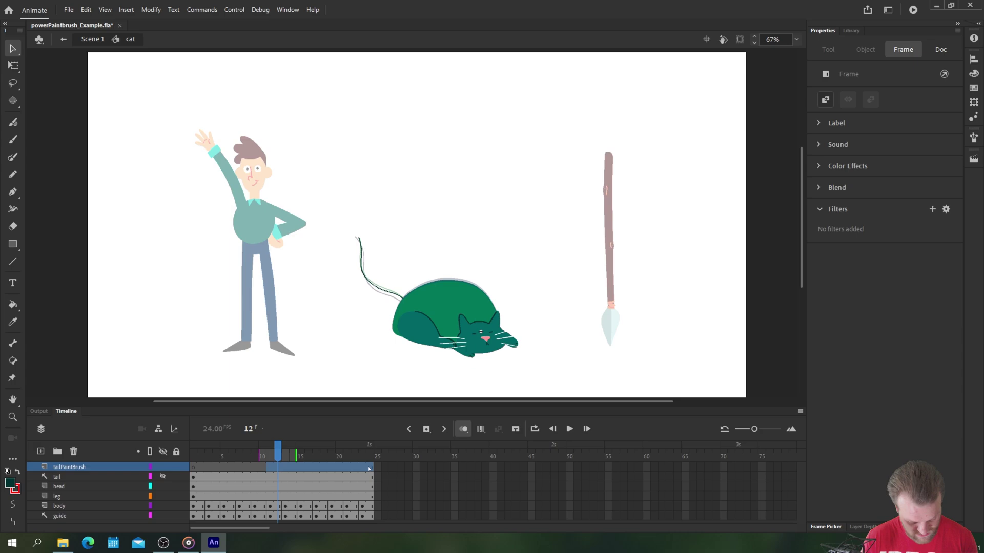
right_click(200, 467)
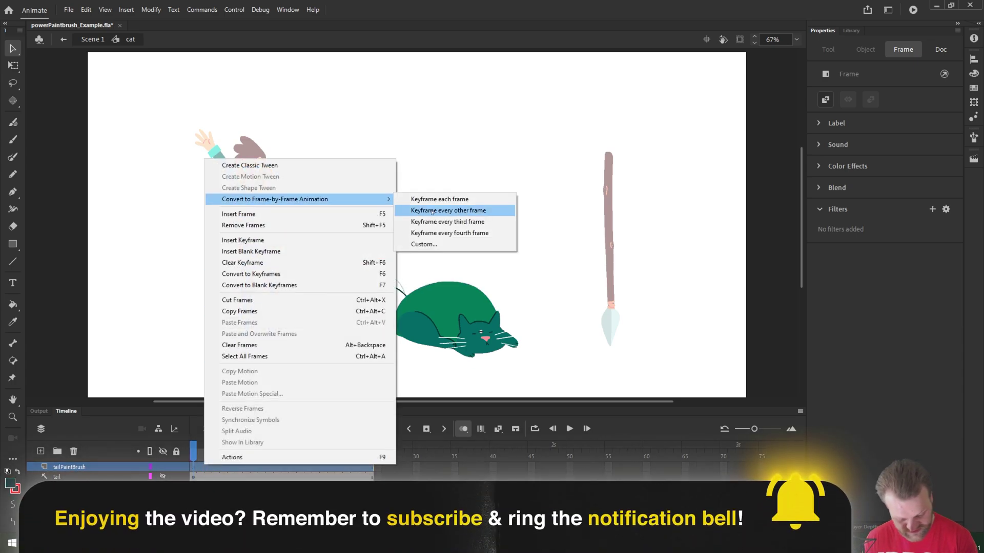
left_click(451, 210)
Zoom in on the cat's tail and paint trial Tail brush strokes down the tail guide.
key("y")
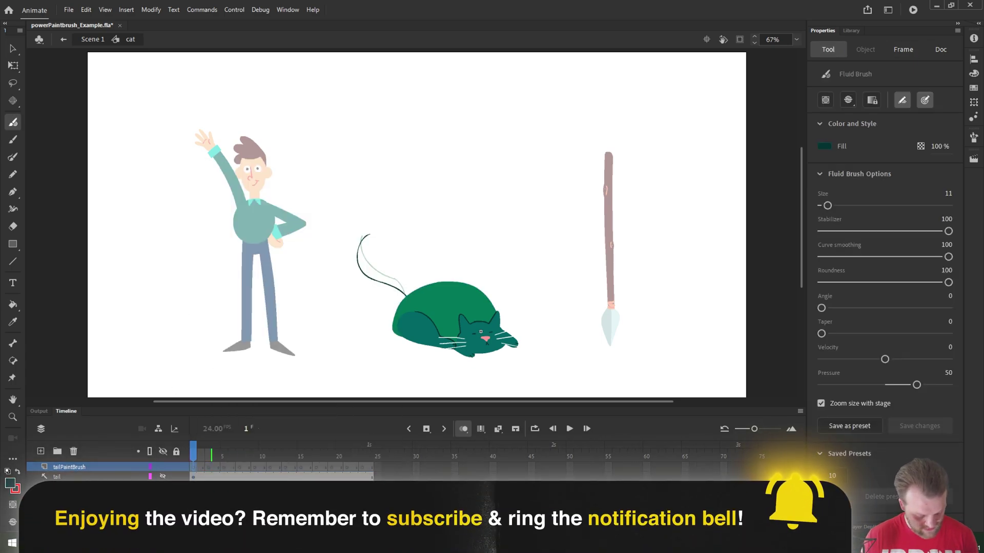
key("ctrl+=")
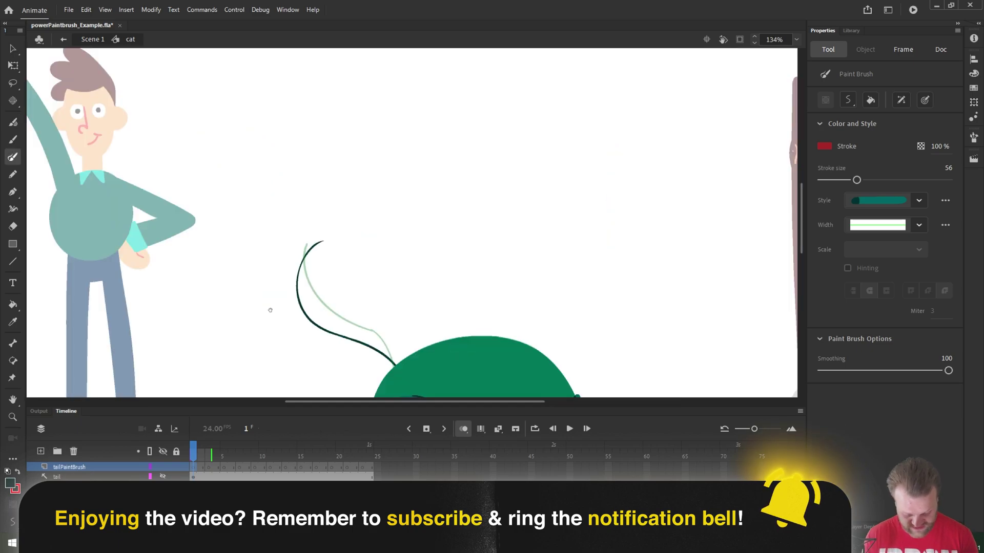
scroll(301, 310, "down", 3)
mouse_move(315, 172)
left_mouse_down()
mouse_move(289, 216)
mouse_move(295, 257)
mouse_move(317, 277)
left_mouse_up()
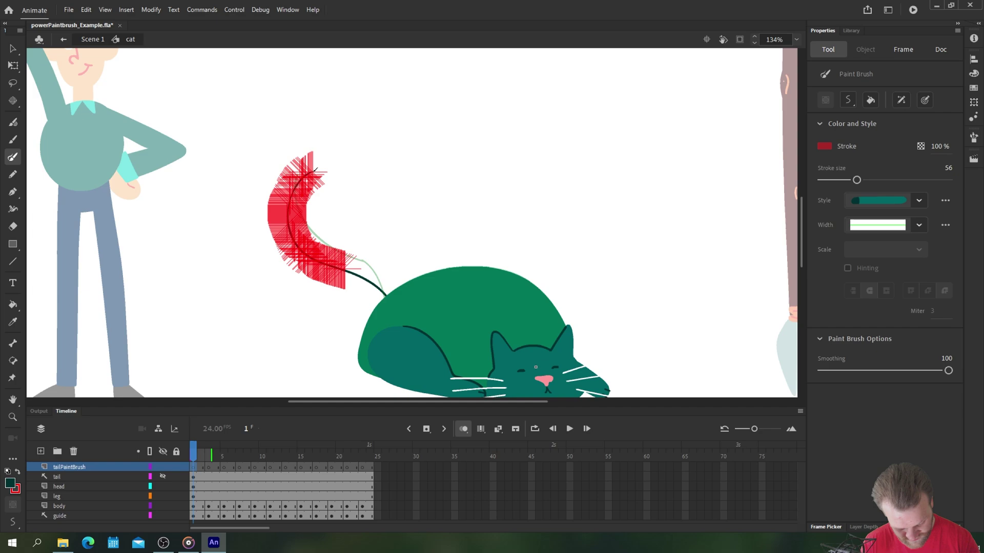
left_click_drag(356, 268, 409, 309)
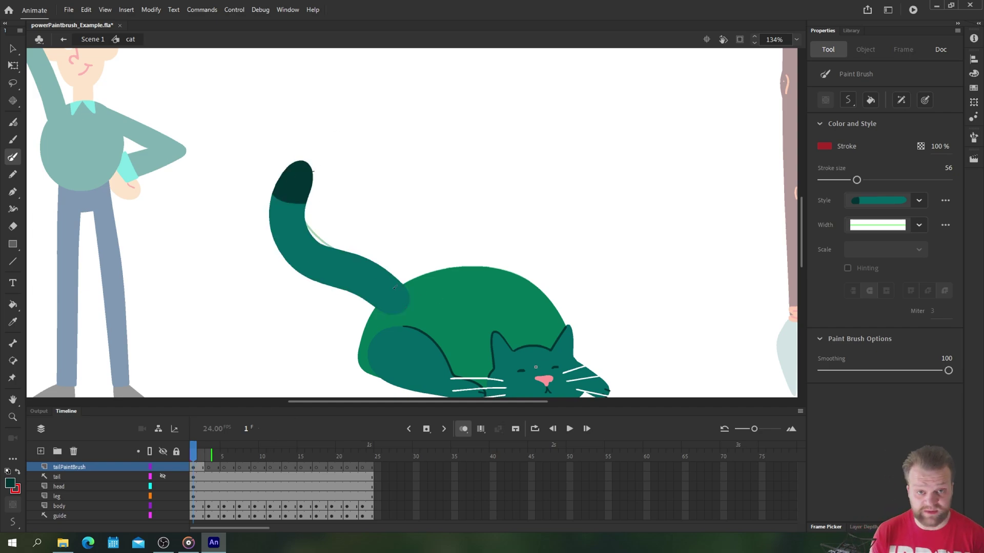
Draw Fluid Brush arrows showing the tail's swing, then marquee-select the tail sketch and arrows.
key("b")
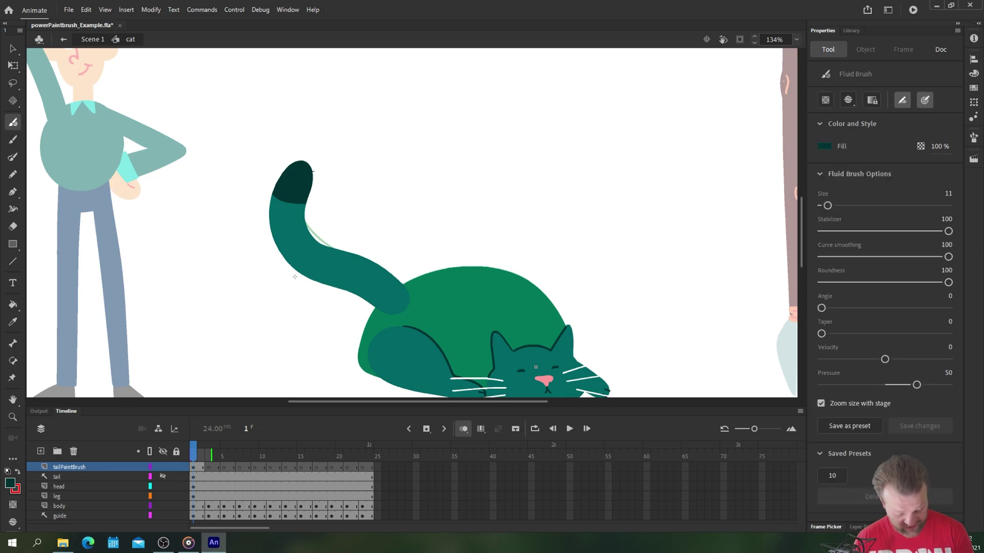
mouse_move(512, 225)
left_mouse_down()
mouse_move(455, 144)
mouse_move(452, 101)
mouse_move(430, 104)
mouse_move(419, 154)
mouse_move(438, 200)
mouse_move(479, 245)
mouse_move(430, 249)
mouse_move(445, 248)
left_mouse_up()
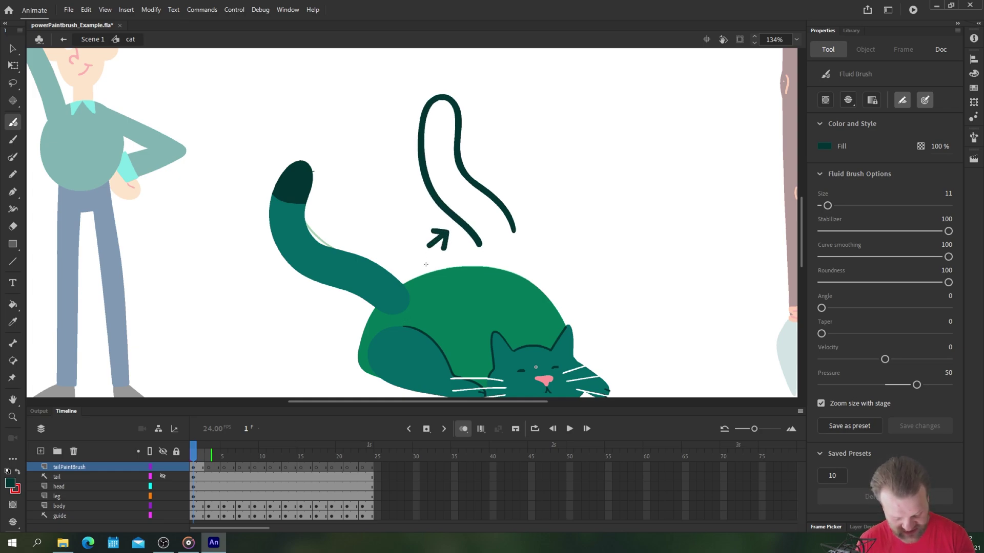
mouse_move(489, 149)
left_mouse_down()
mouse_move(469, 164)
mouse_move(470, 140)
left_mouse_up()
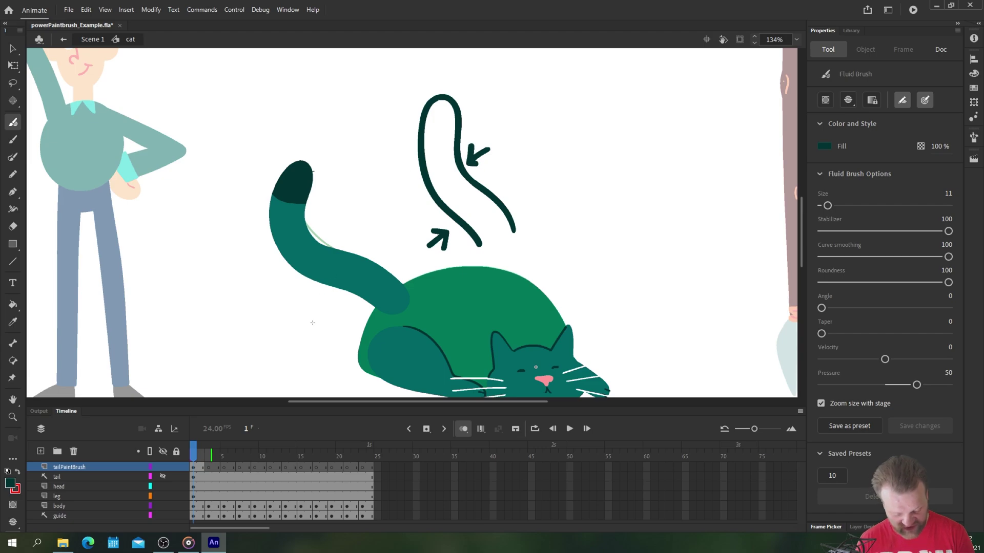
key("v")
mouse_move(392, 76)
left_mouse_down()
mouse_move(457, 176)
mouse_move(556, 264)
left_mouse_up()
Paint the Tail brush along the guide on frames 3, 5, 7, 9 and 11.
left_click(213, 468)
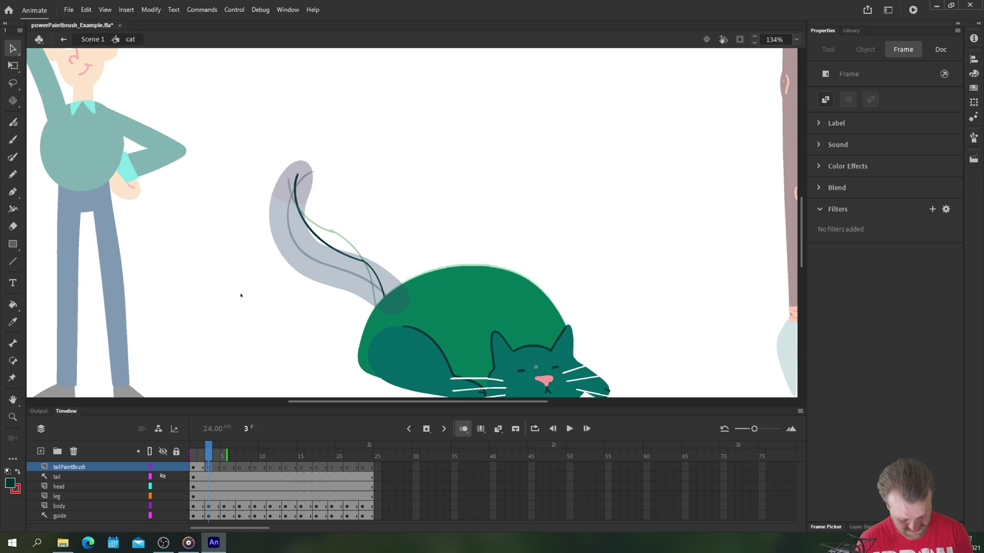
key("y")
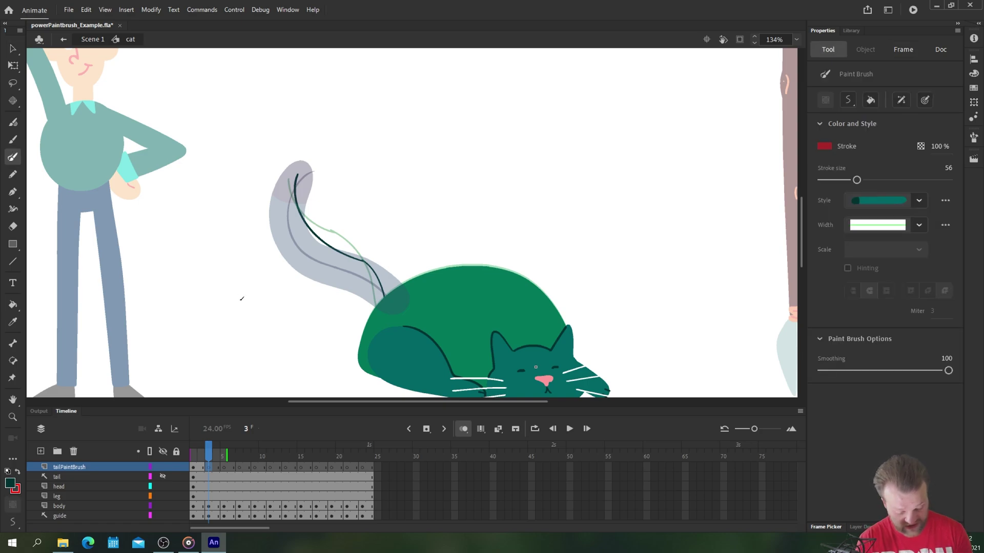
mouse_move(299, 173)
left_mouse_down()
mouse_move(322, 240)
mouse_move(374, 266)
mouse_move(405, 307)
left_mouse_up()
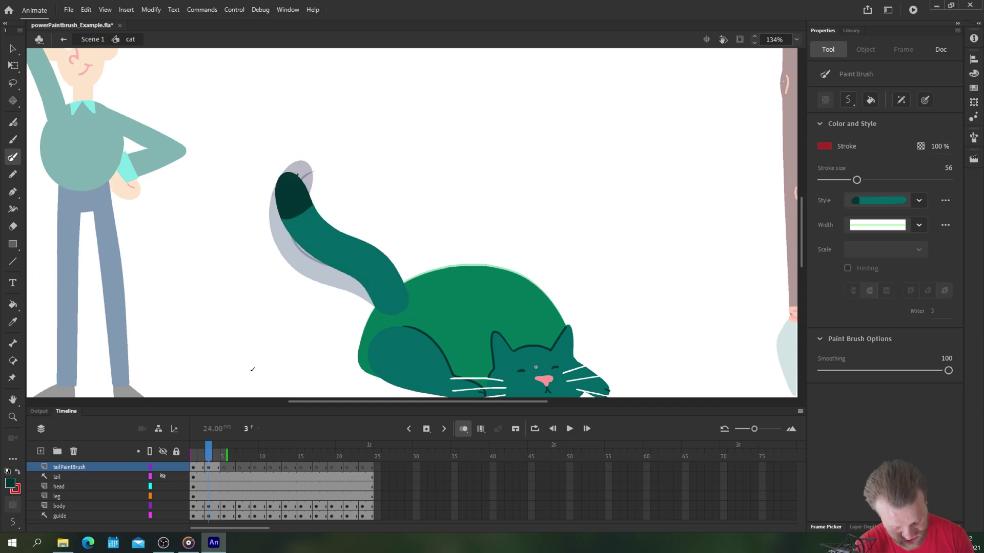
left_click(223, 467)
mouse_move(289, 179)
left_mouse_down()
mouse_move(309, 215)
mouse_move(373, 260)
mouse_move(384, 301)
left_mouse_up()
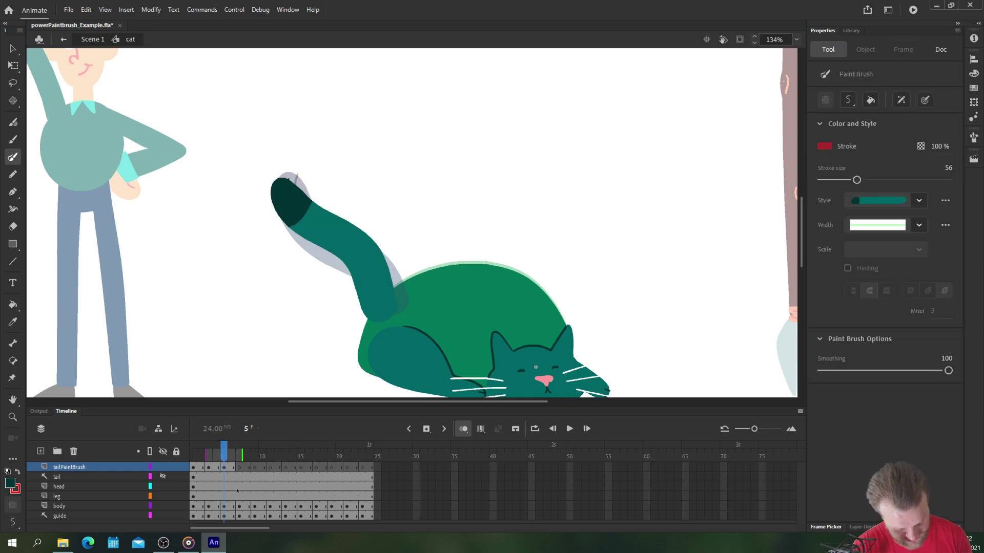
left_click(239, 468)
mouse_move(287, 180)
left_mouse_down()
mouse_move(346, 227)
mouse_move(381, 328)
left_mouse_up()
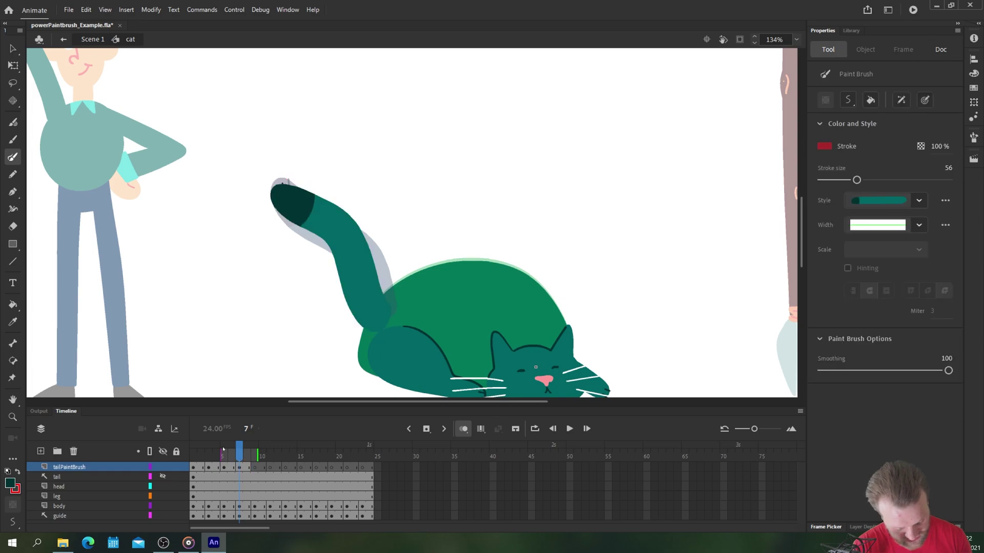
left_click(254, 467)
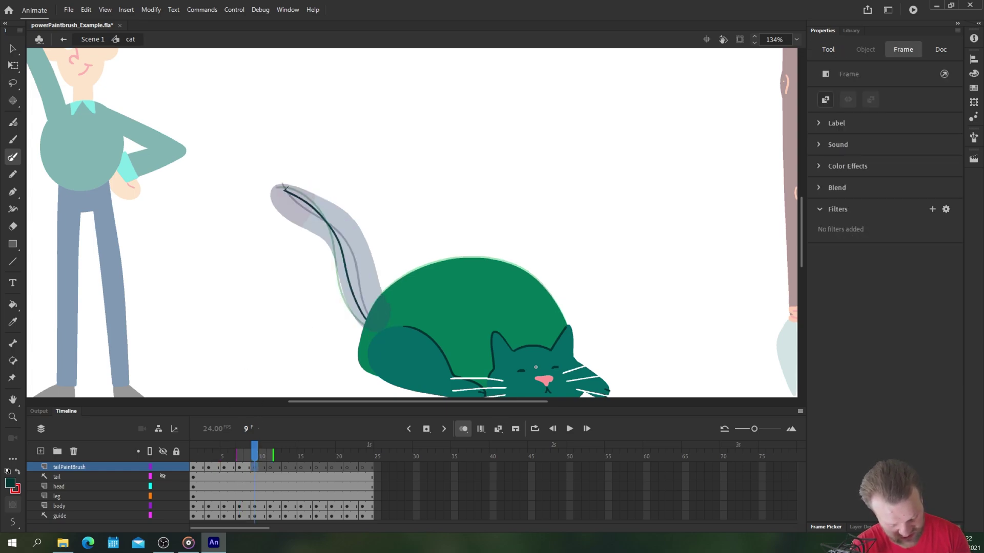
mouse_move(284, 187)
left_mouse_down()
mouse_move(315, 215)
mouse_move(358, 297)
mouse_move(386, 324)
left_mouse_up()
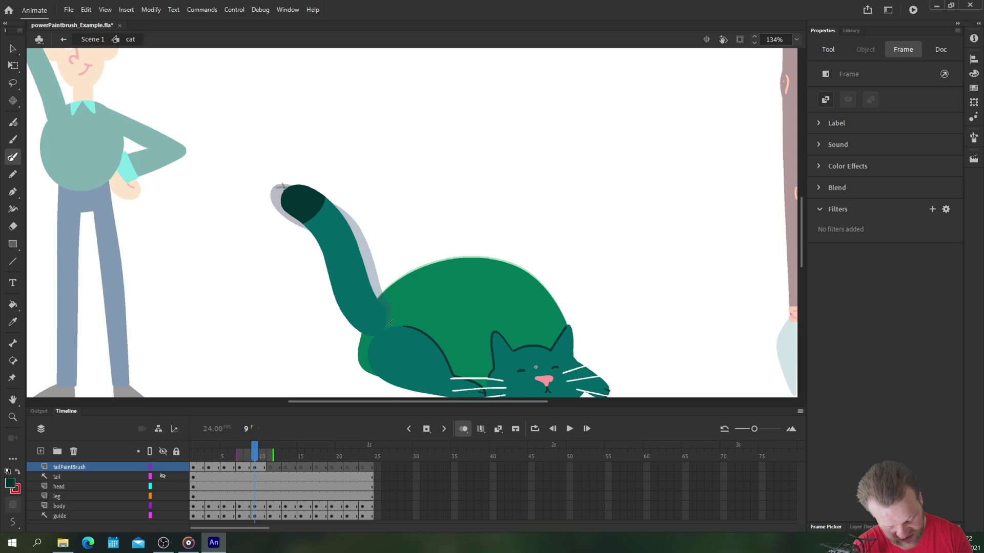
left_click(270, 468)
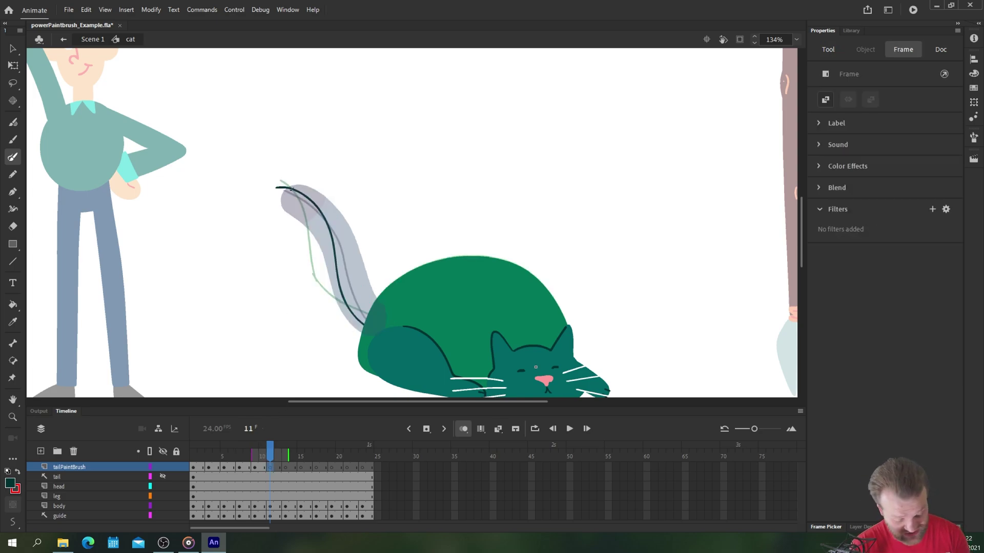
mouse_move(278, 188)
left_mouse_down()
mouse_move(314, 193)
mouse_move(337, 233)
mouse_move(349, 300)
mouse_move(378, 330)
left_mouse_up()
Paint the Tail brush along the guide on frames 13, 15, 17, 19, 21 and 23.
left_click(285, 467)
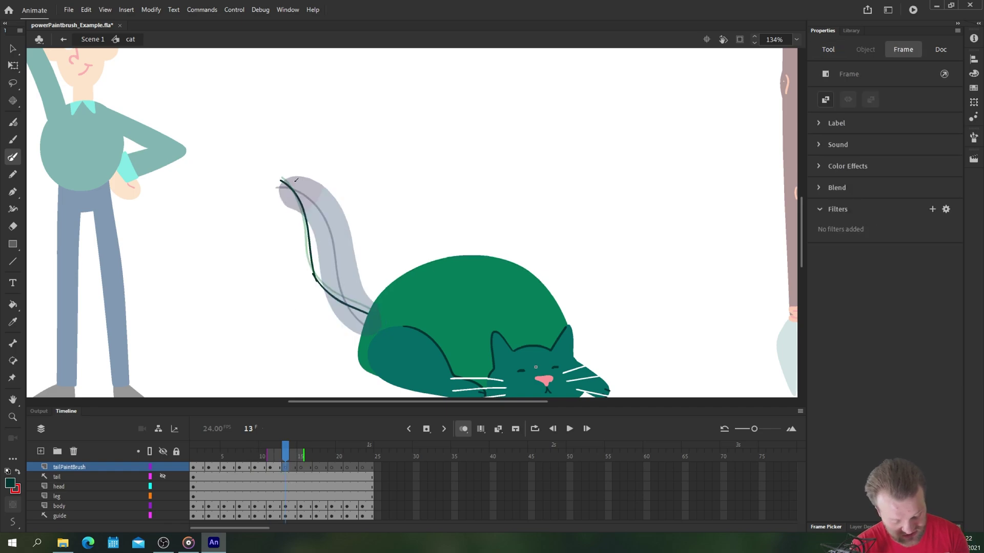
mouse_move(283, 180)
left_mouse_down()
mouse_move(323, 282)
mouse_move(382, 310)
left_mouse_up()
left_click(301, 467)
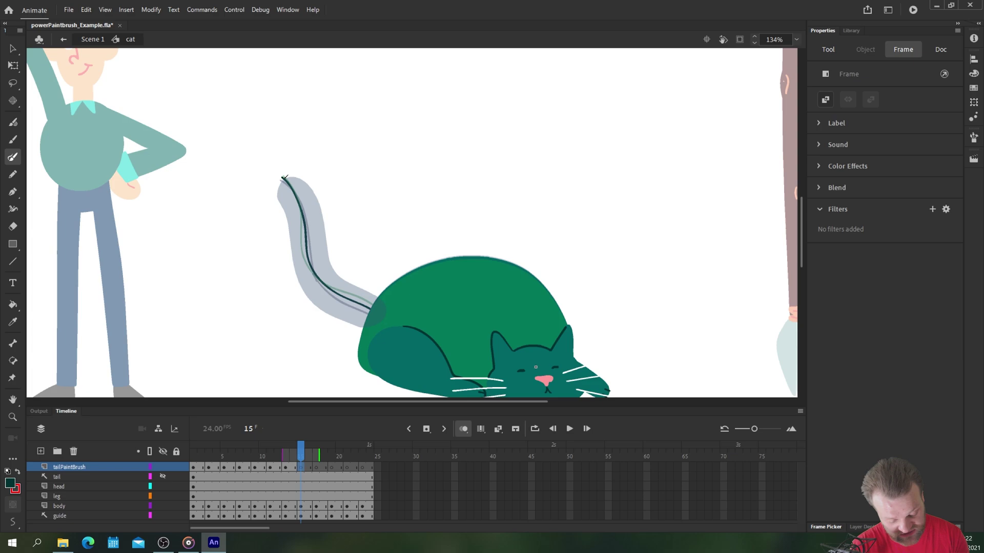
mouse_move(284, 178)
left_mouse_down()
mouse_move(309, 259)
mouse_move(348, 302)
mouse_move(382, 310)
left_mouse_up()
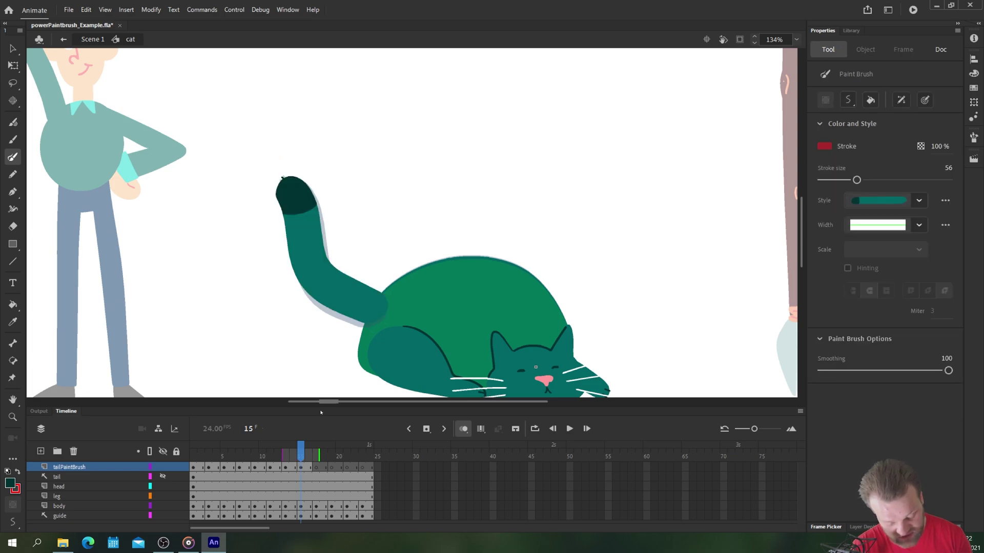
left_click(315, 468)
mouse_move(285, 178)
left_mouse_down()
mouse_move(301, 196)
mouse_move(300, 239)
mouse_move(334, 301)
mouse_move(382, 312)
left_mouse_up()
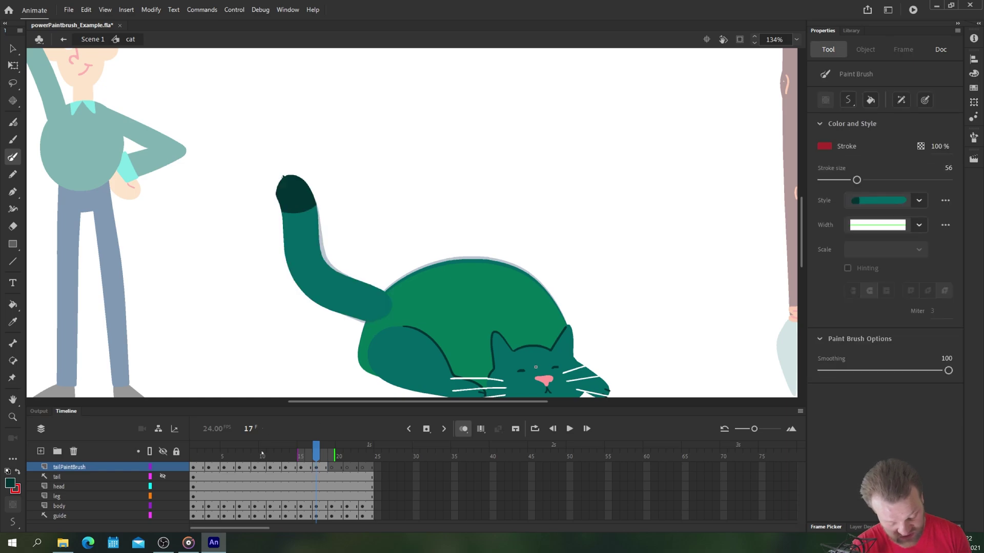
left_click(331, 467)
mouse_move(292, 177)
left_mouse_down()
mouse_move(297, 238)
mouse_move(339, 280)
mouse_move(389, 303)
left_mouse_up()
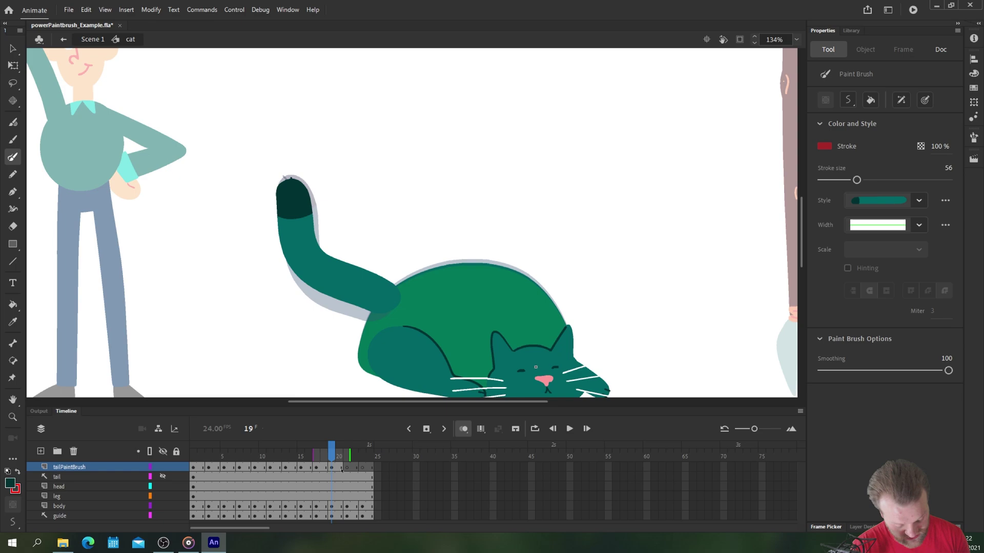
left_click(347, 467)
mouse_move(294, 180)
left_mouse_down()
mouse_move(298, 259)
mouse_move(389, 301)
left_mouse_up()
left_click(362, 468)
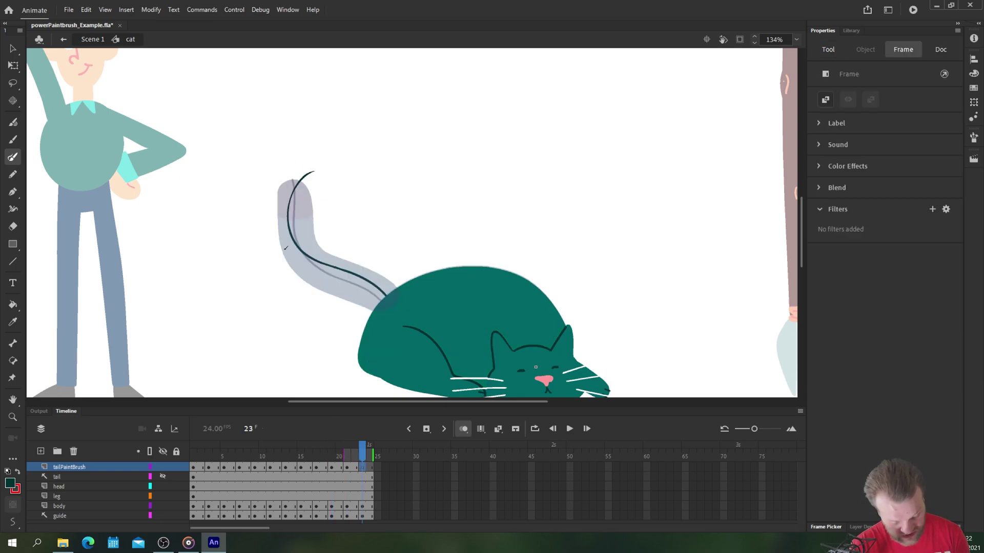
mouse_move(302, 177)
left_mouse_down()
mouse_move(290, 204)
mouse_move(303, 259)
mouse_move(389, 301)
left_mouse_up()
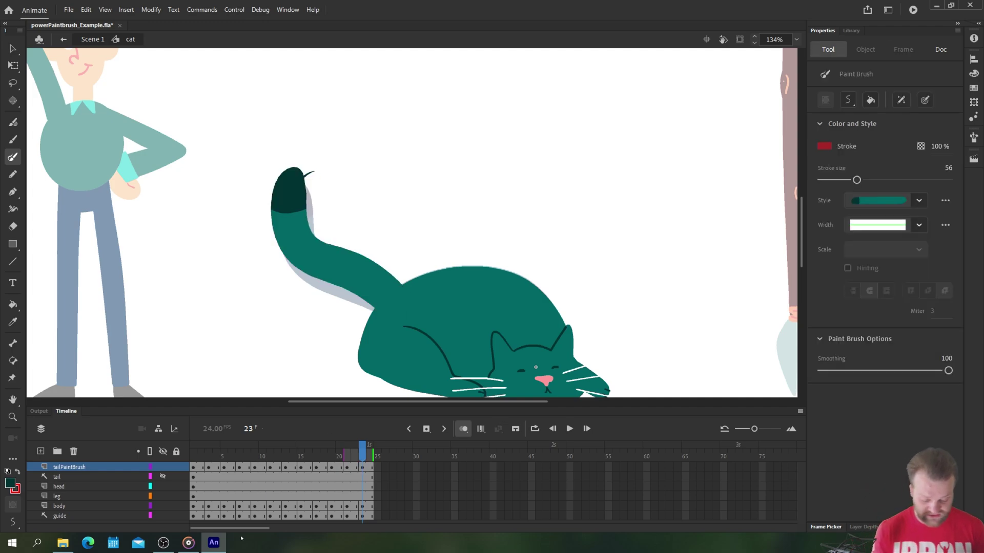
Preview the tail animation and stop playback at frame 13.
key("Return")
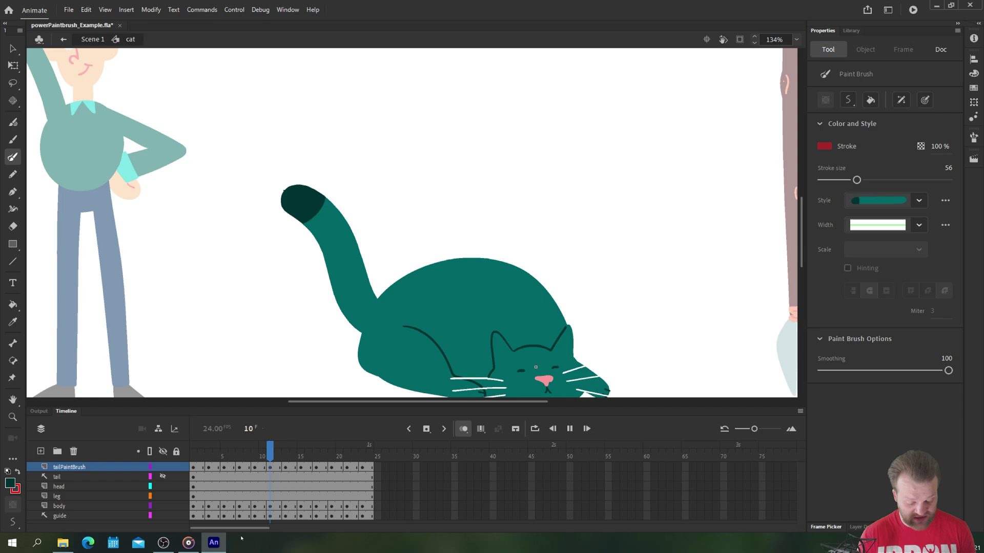
key("Return")
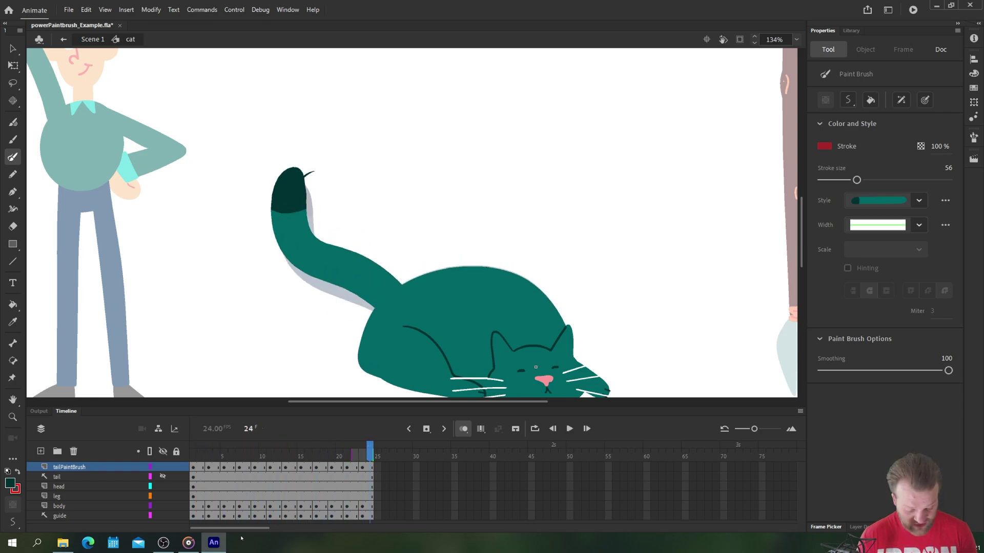
key("Return")
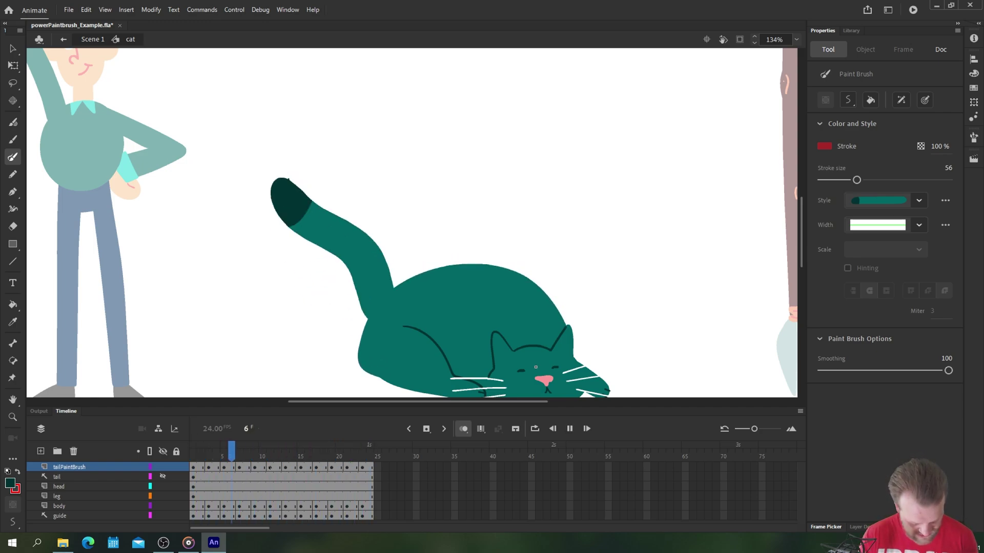
left_click(270, 467)
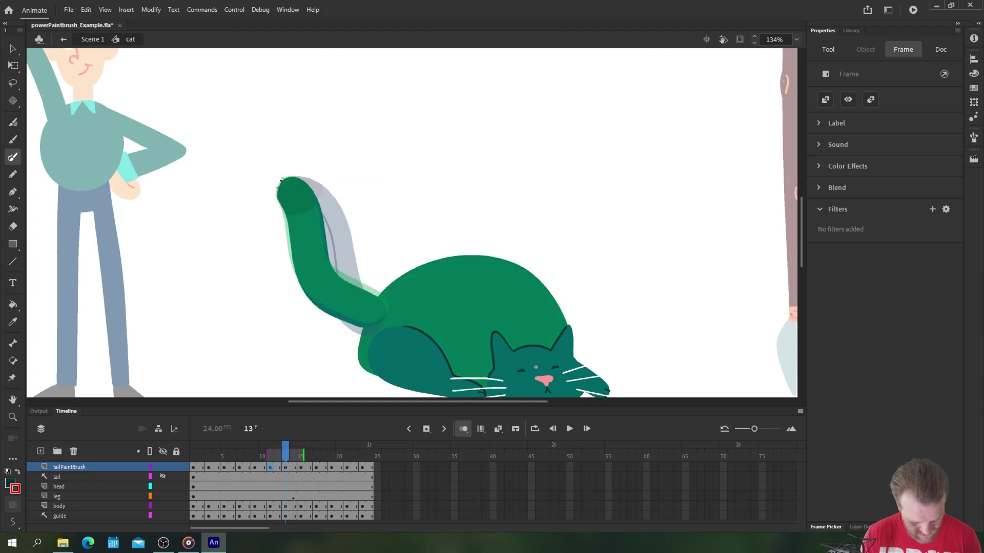
Inspect the frame 13 tail without onion skinning, then repaint it along its guide.
left_click(463, 429)
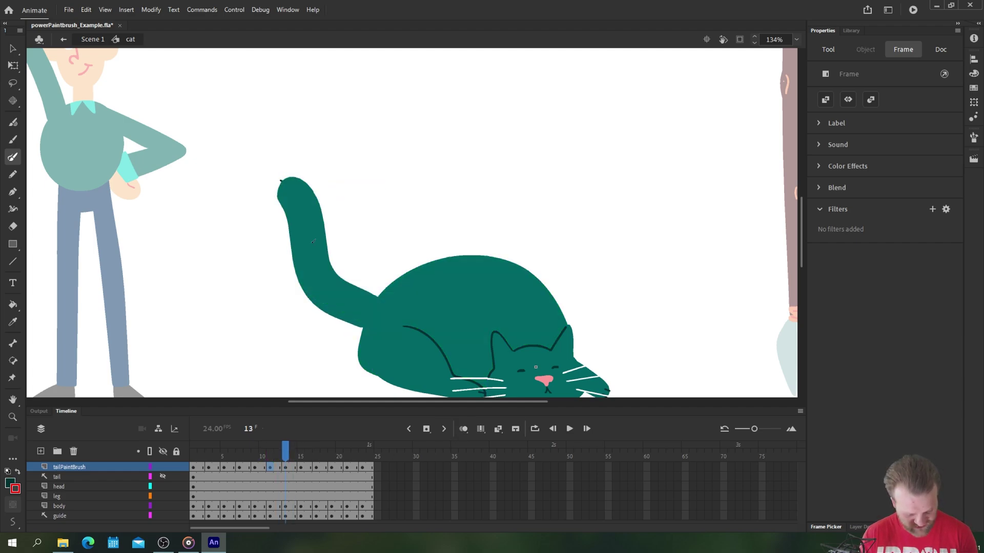
key("v")
double_click(309, 214)
left_click(309, 214)
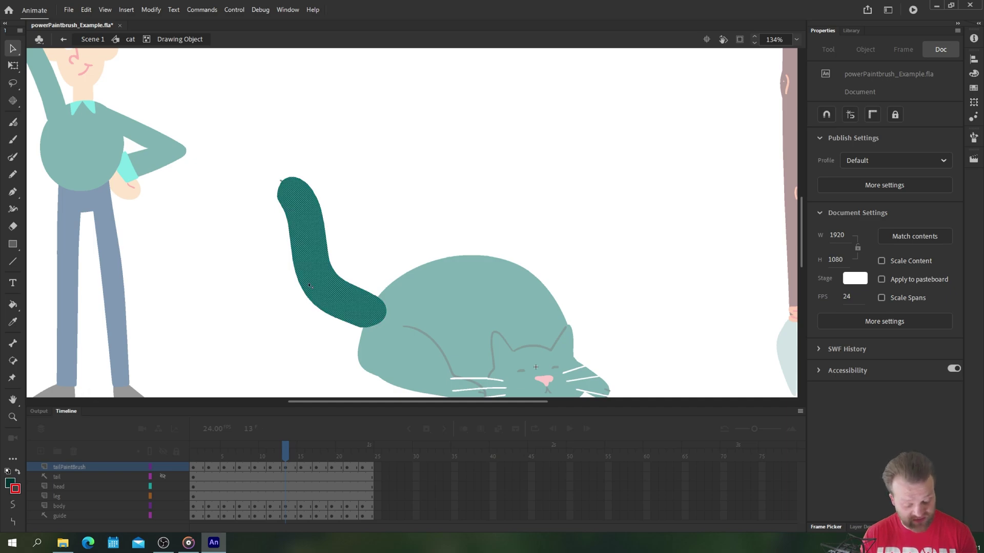
double_click(251, 268)
left_click(242, 352)
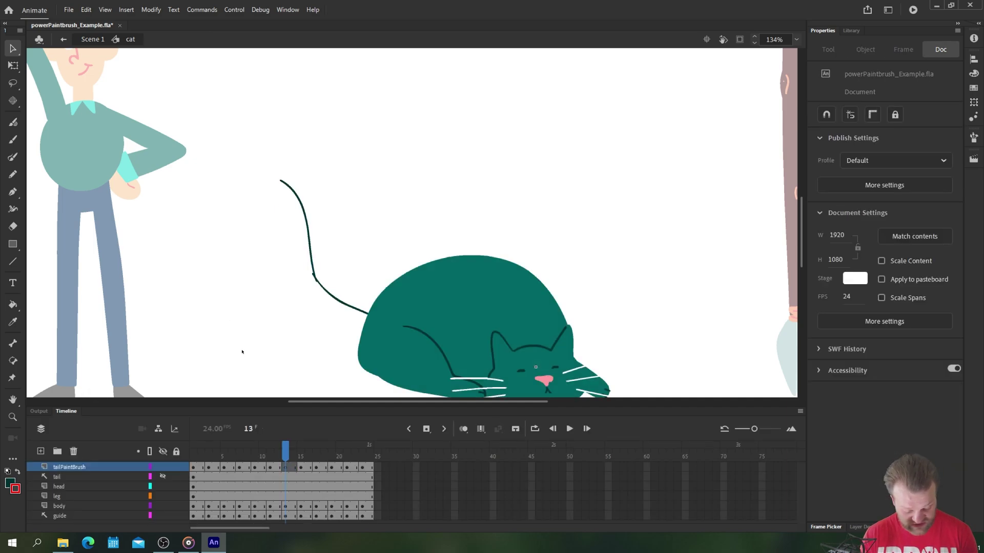
left_click(463, 429)
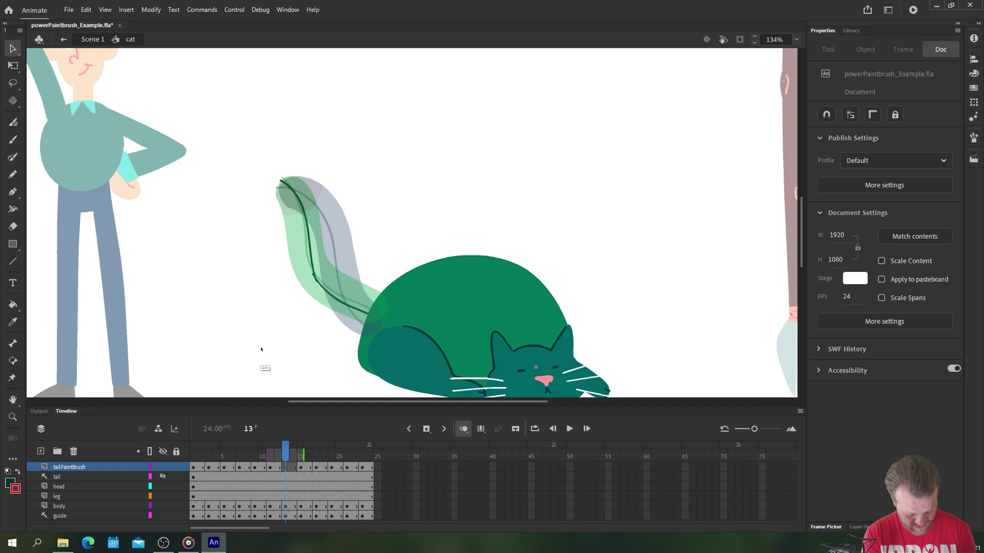
key("b")
mouse_move(281, 179)
left_mouse_down()
mouse_move(327, 287)
mouse_move(380, 308)
left_mouse_up()
Replay the cat's tail animation to check the corrected swing.
key("Return")
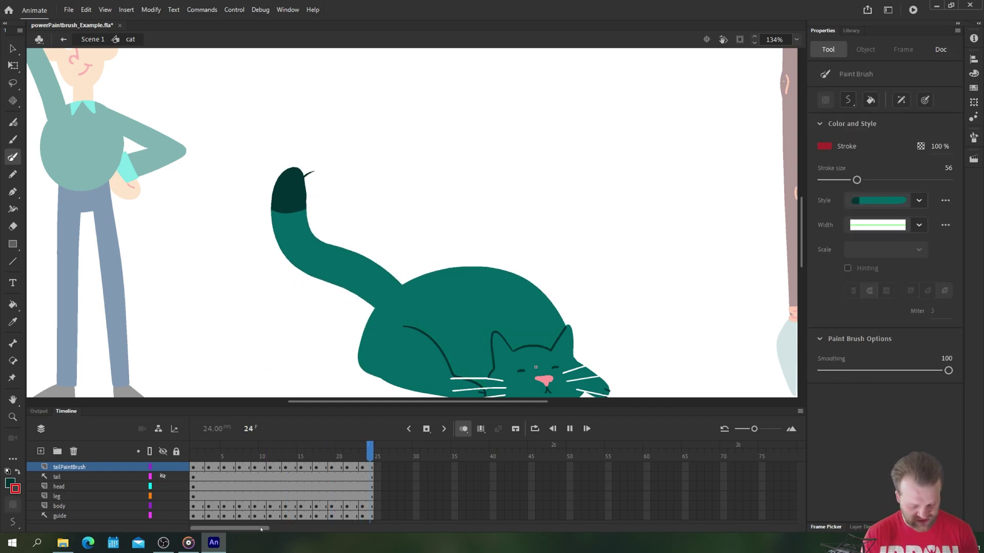
key("Return")
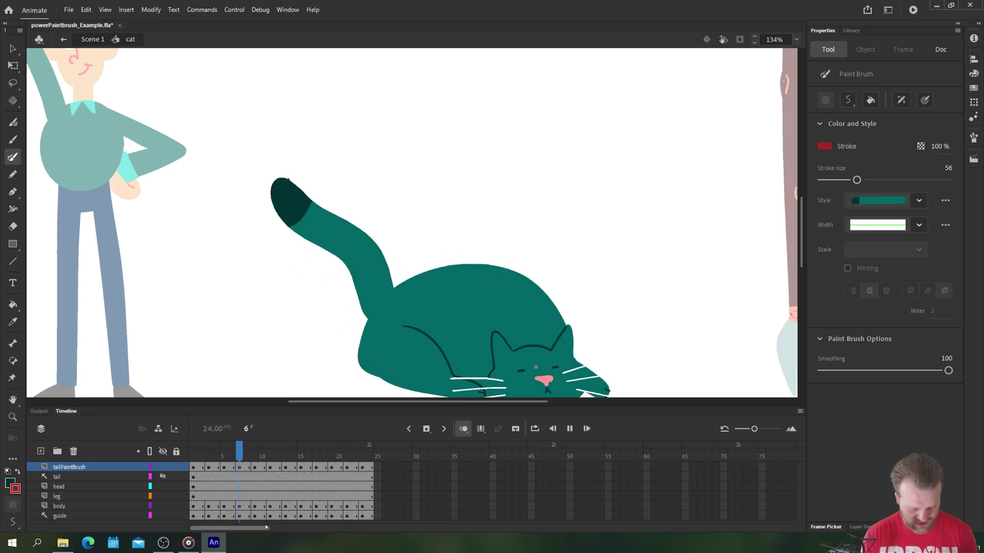
key("Return")
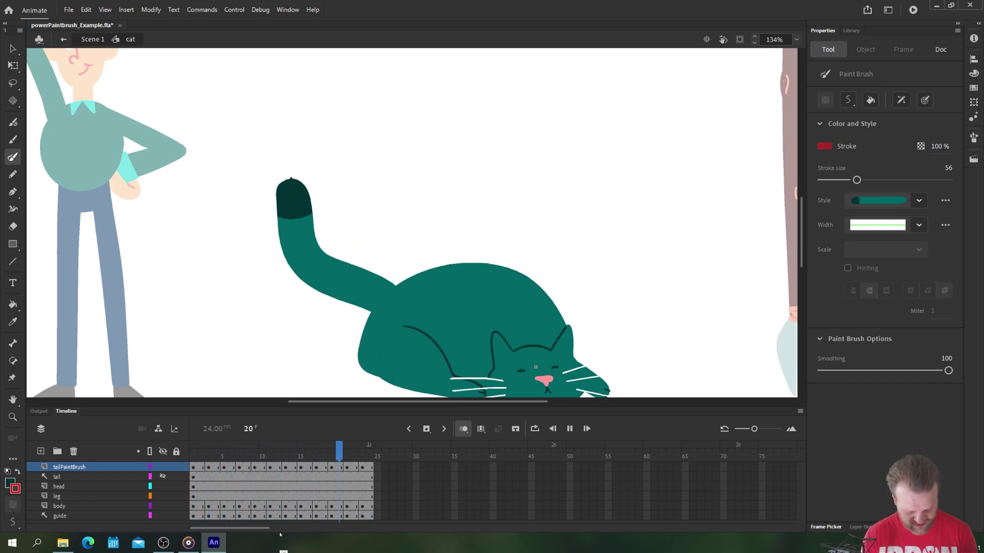
key("ctrl+minus")
key("ctrl+minus")
key("ctrl+equal")
Return to Scene 1 and preview the animation looping over frames 1-24.
left_click(64, 39)
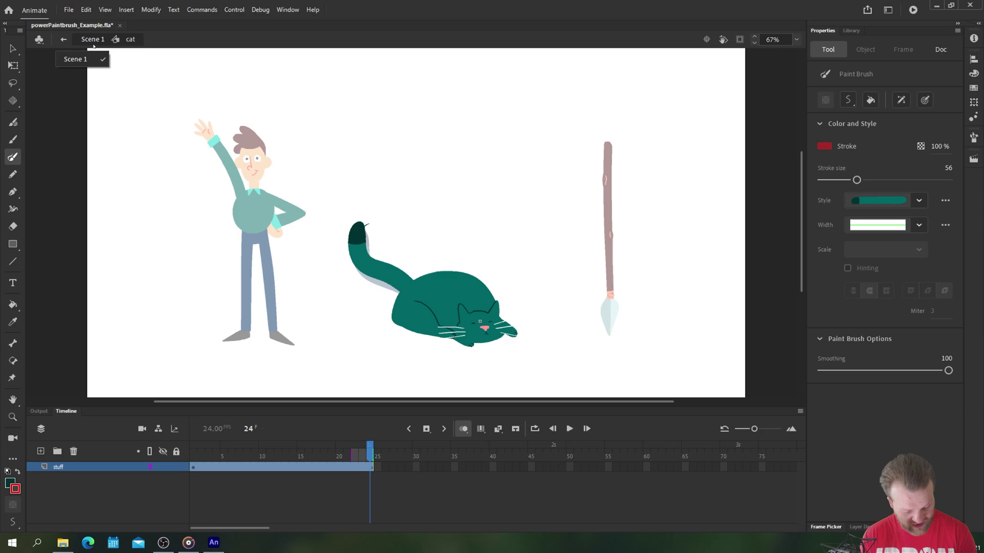
key("v")
key("Return")
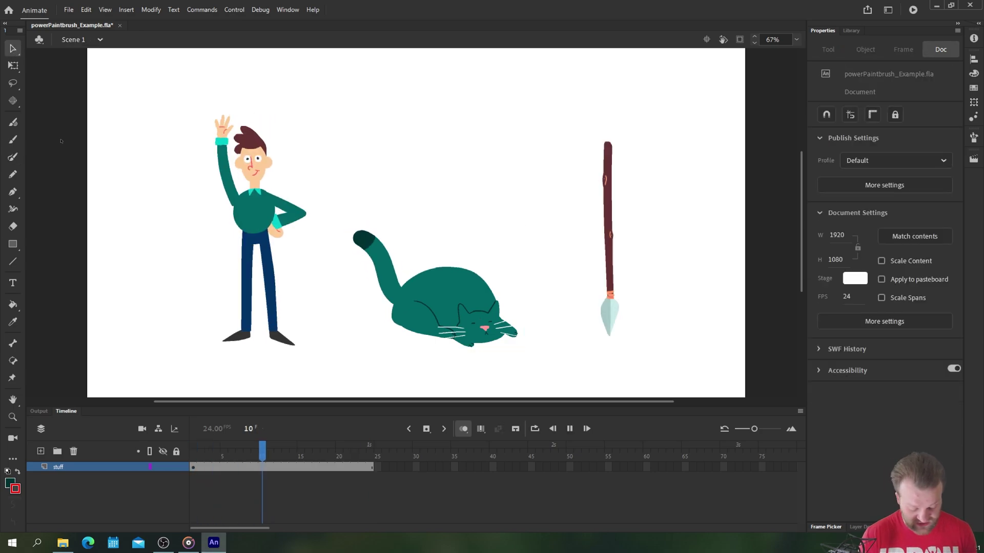
left_click(534, 428)
key("Escape")
key("Return")
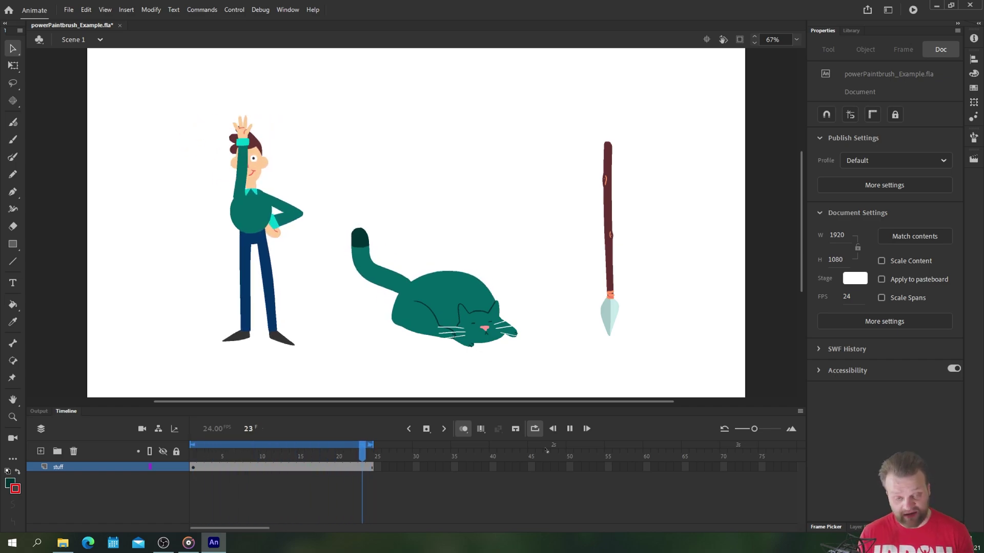
key("Return")
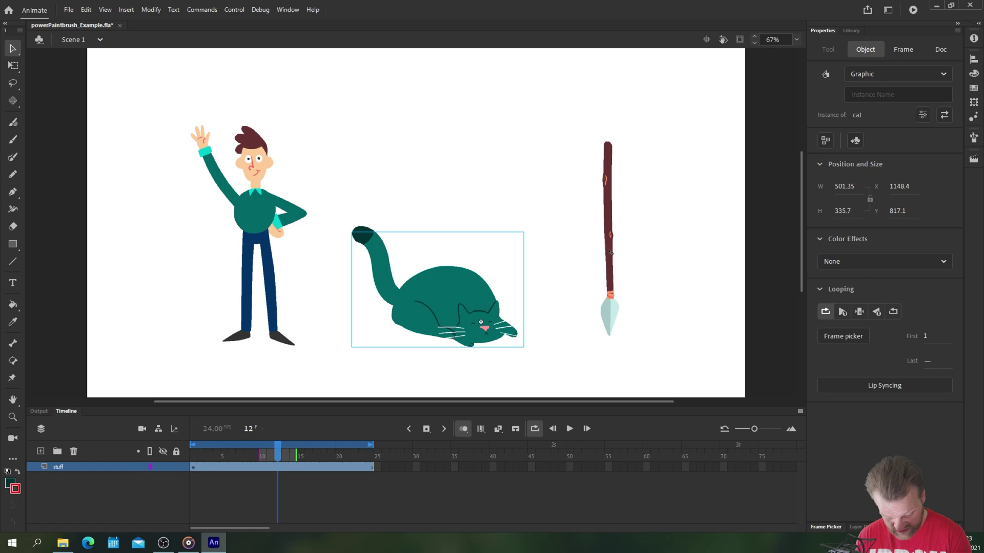
Edit the spear symbol in place and play its animation.
double_click(611, 253)
left_click(200, 468)
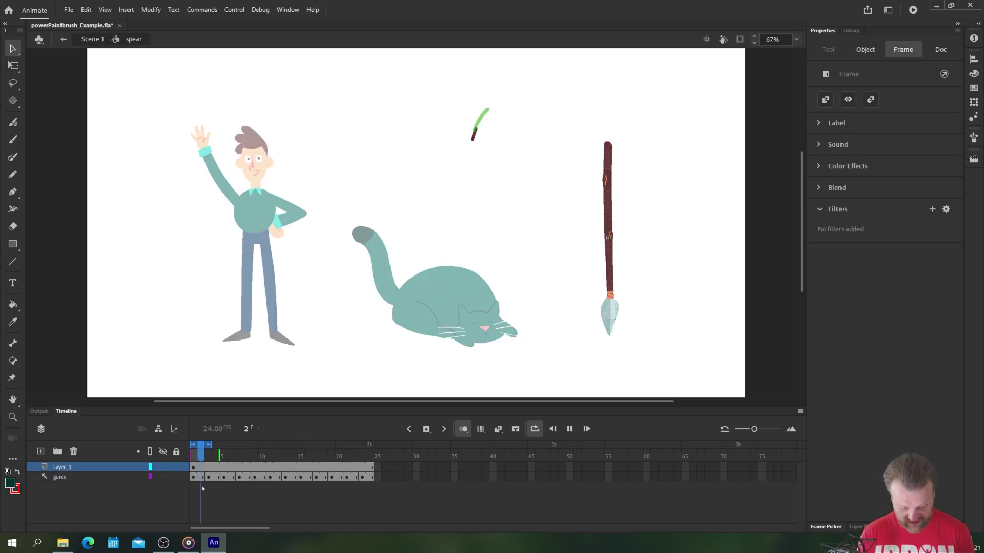
key("Return")
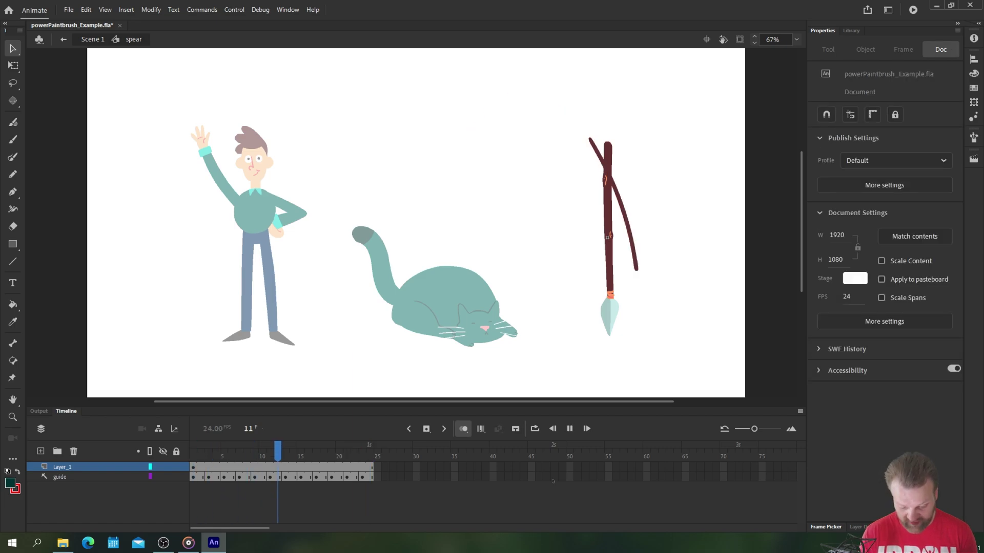
key("Return")
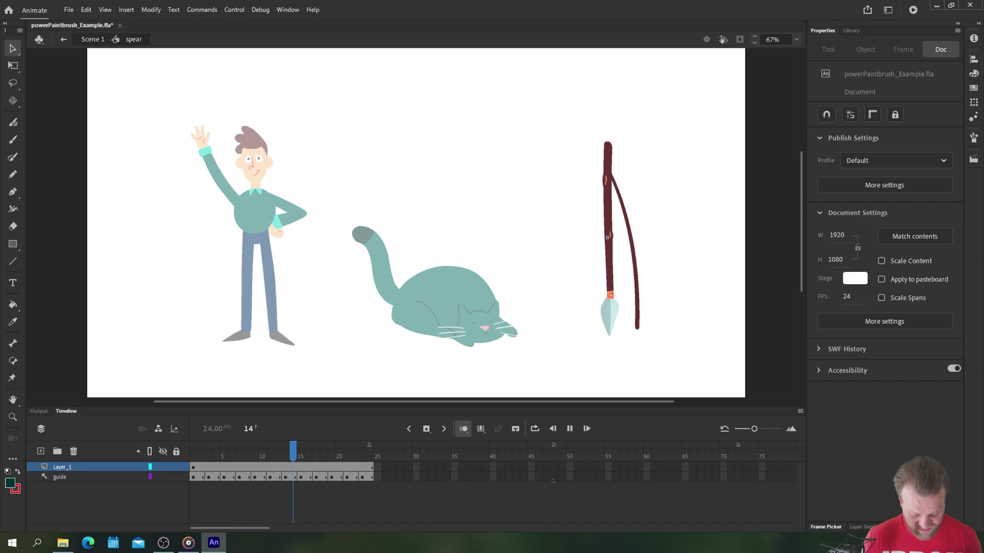
Create a Spear art brush that scales proportionately, points downward, and uses the second overlap option.
left_click(63, 468)
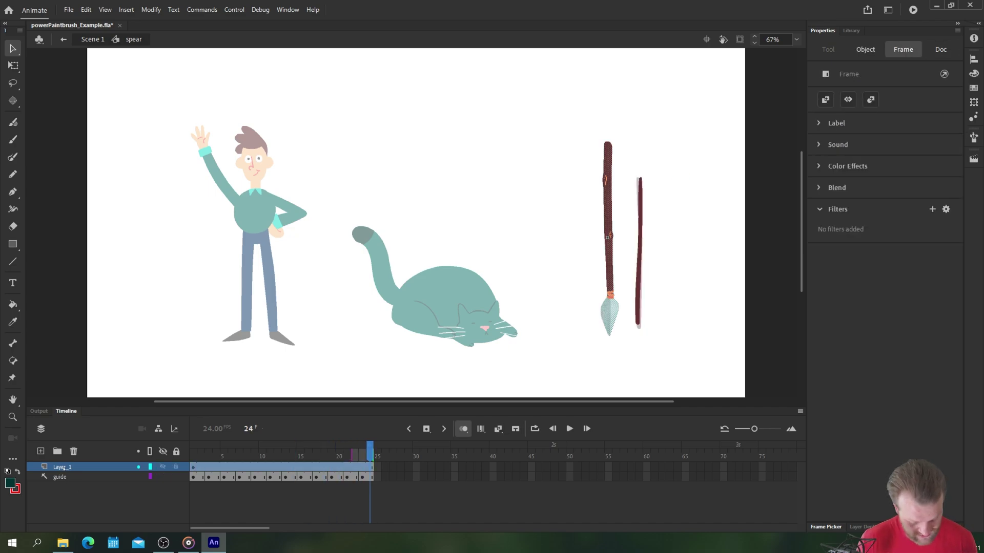
right_click(609, 222)
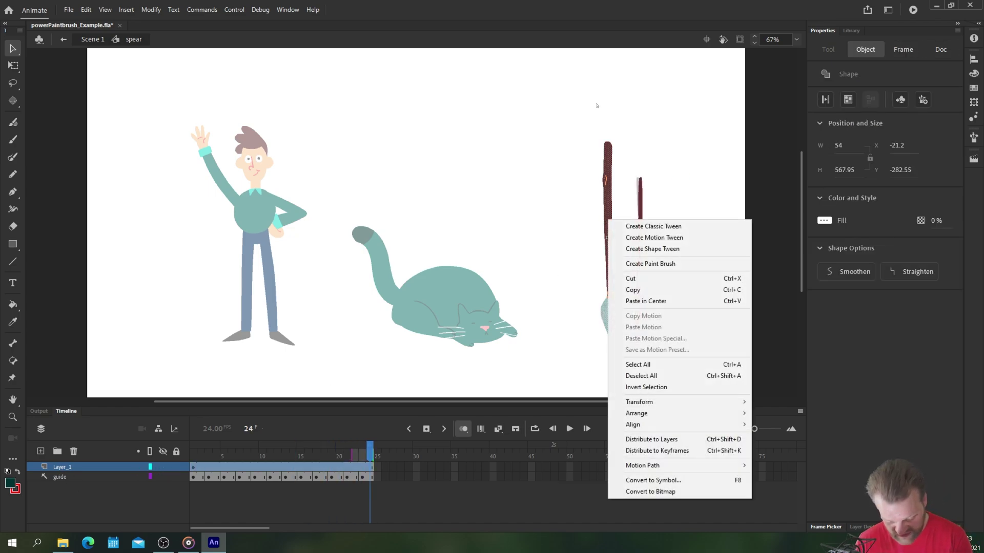
left_click(622, 264)
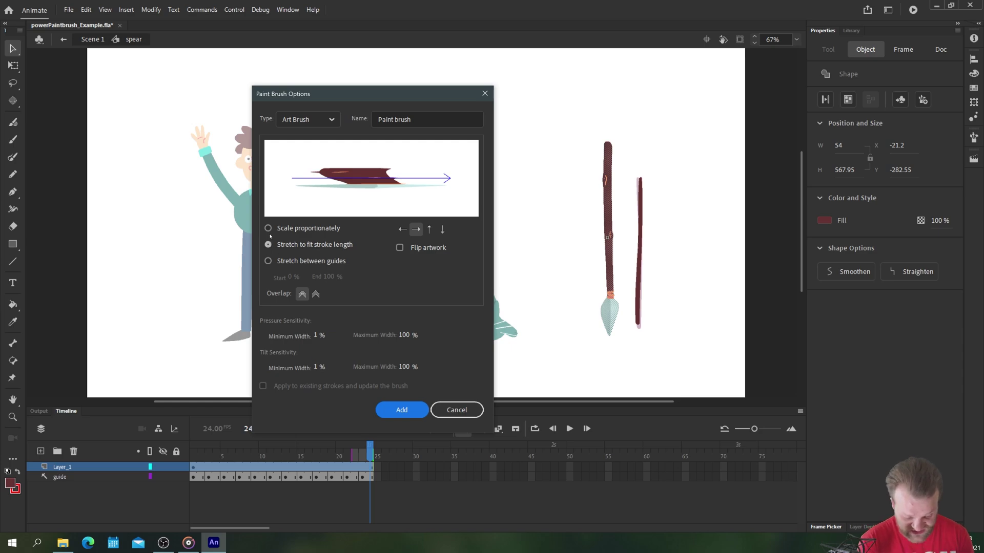
left_click(268, 228)
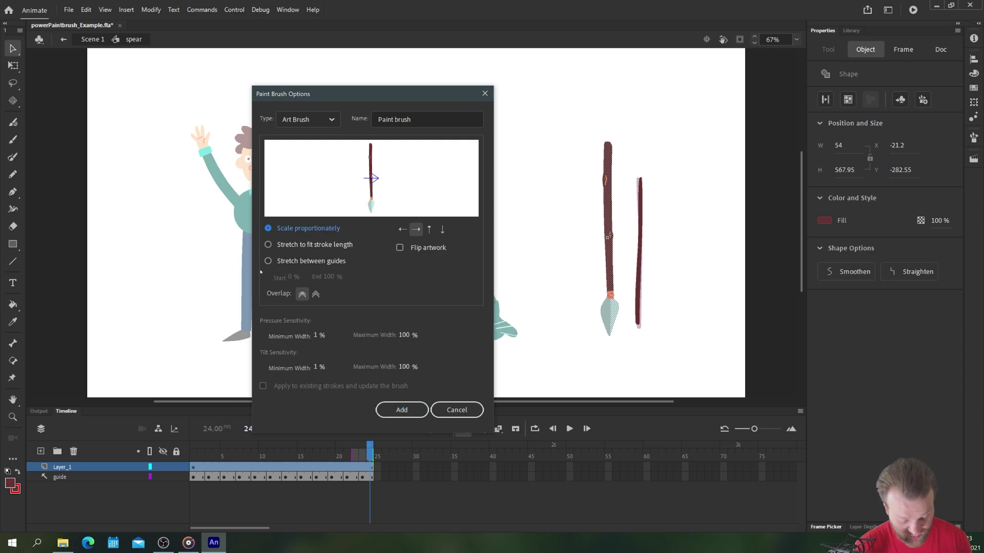
left_click(430, 230)
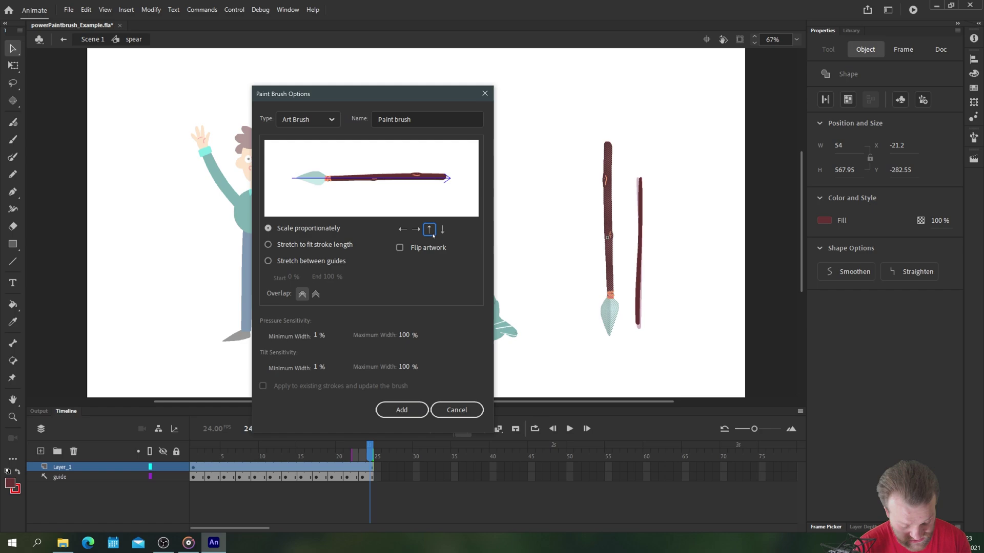
left_click(443, 231)
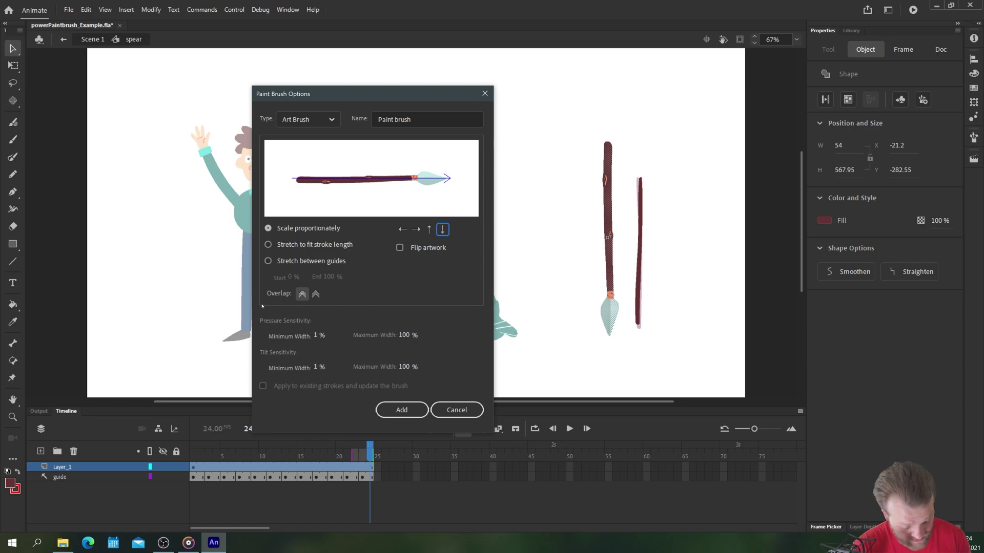
left_click(316, 295)
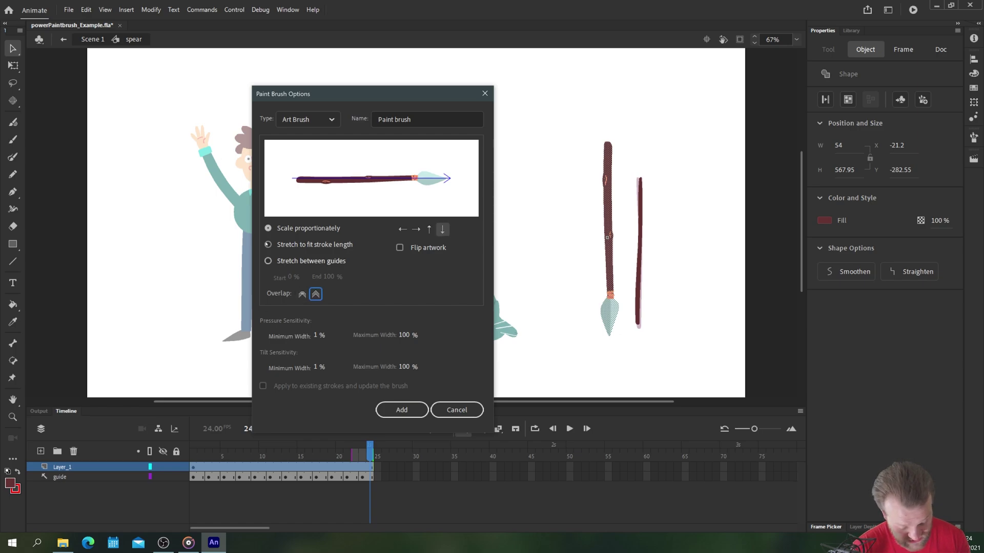
left_click(394, 119)
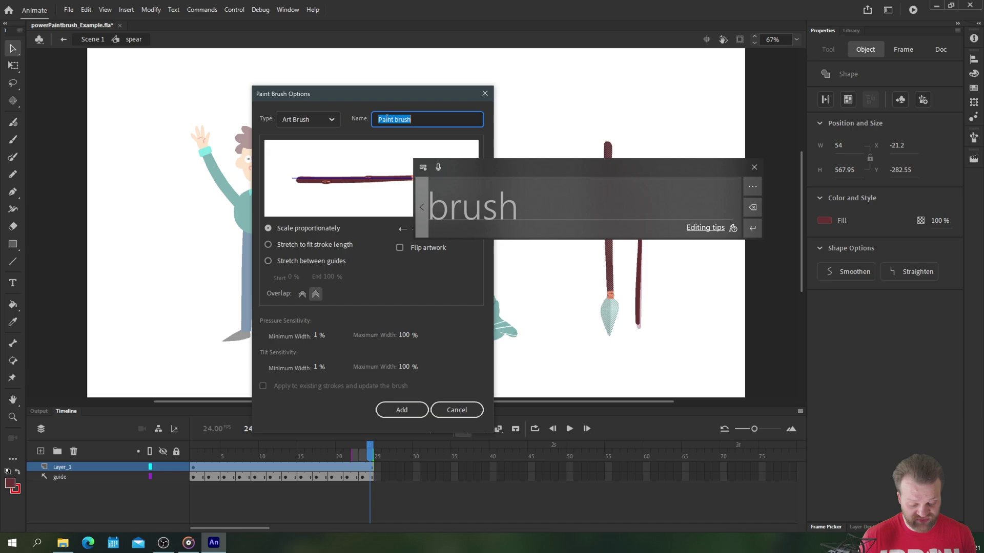
type("Spear")
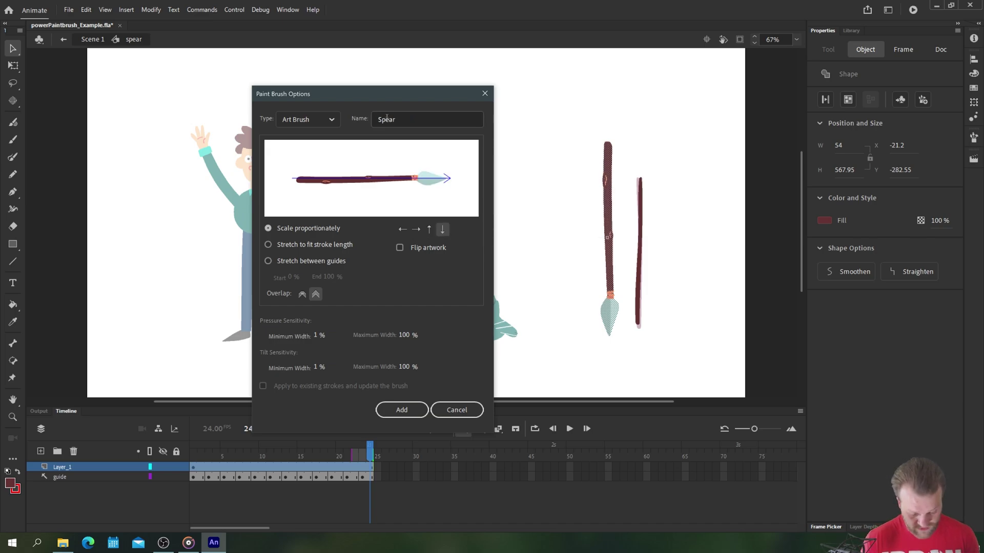
left_click(402, 410)
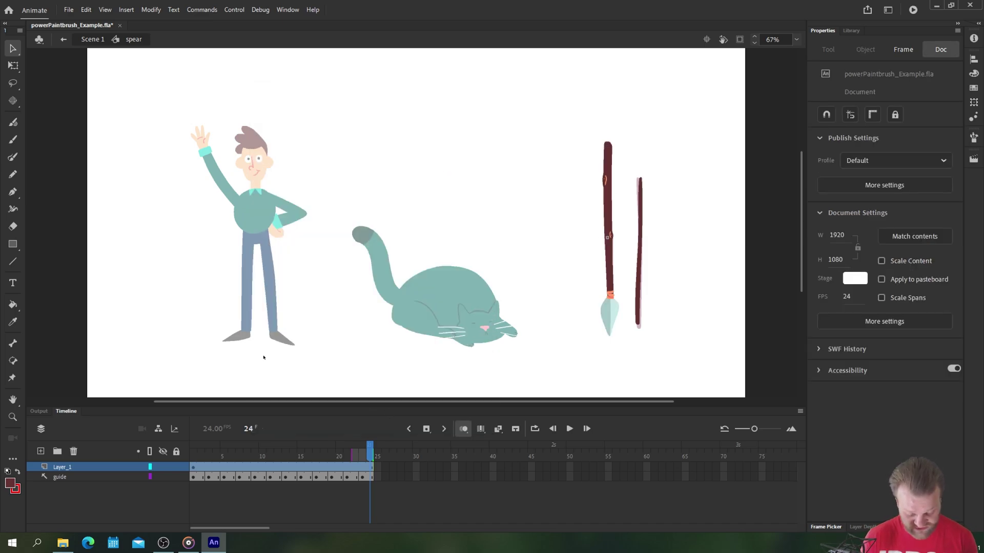
key("y")
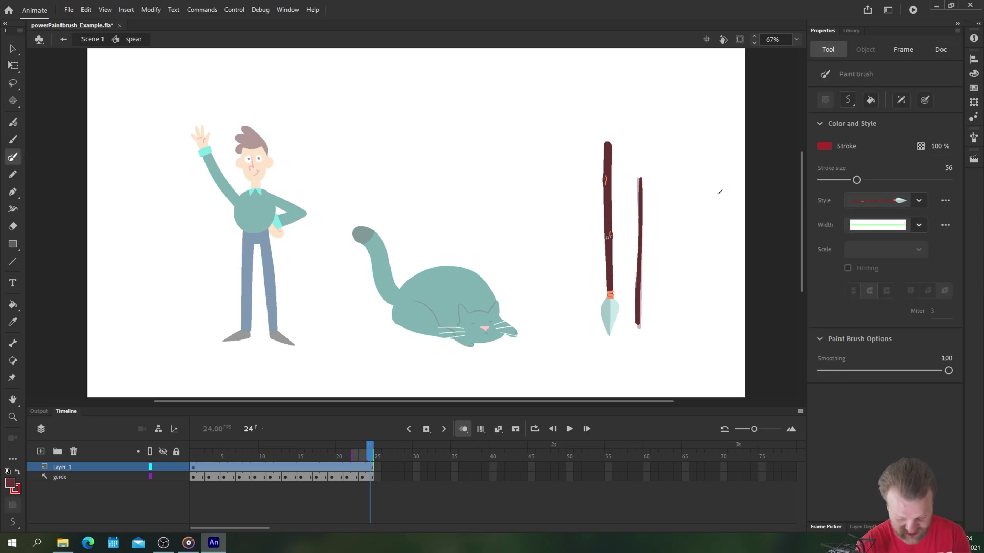
left_click_drag(856, 180, 921, 180)
left_click_drag(285, 96, 334, 117)
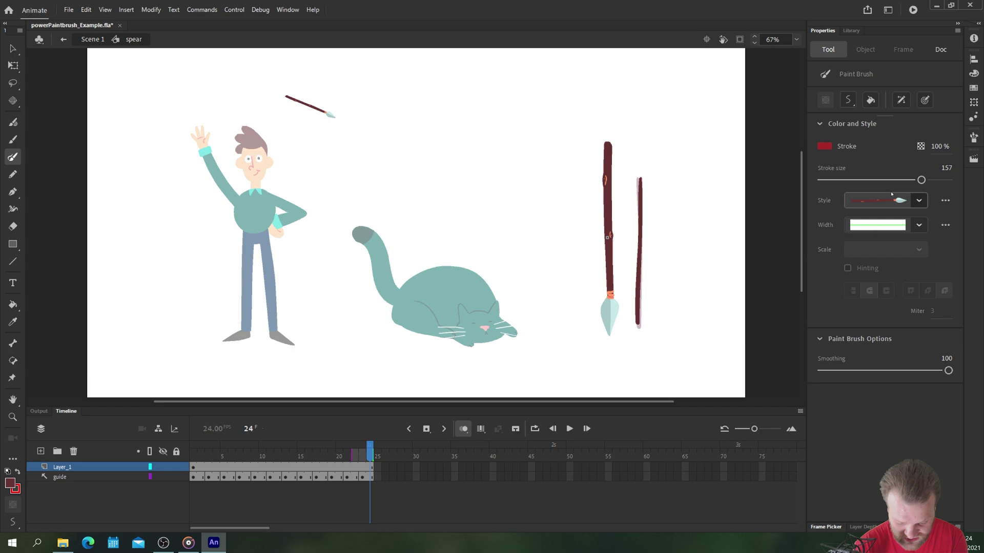
left_click_drag(920, 179, 861, 180)
left_click_drag(280, 100, 283, 115)
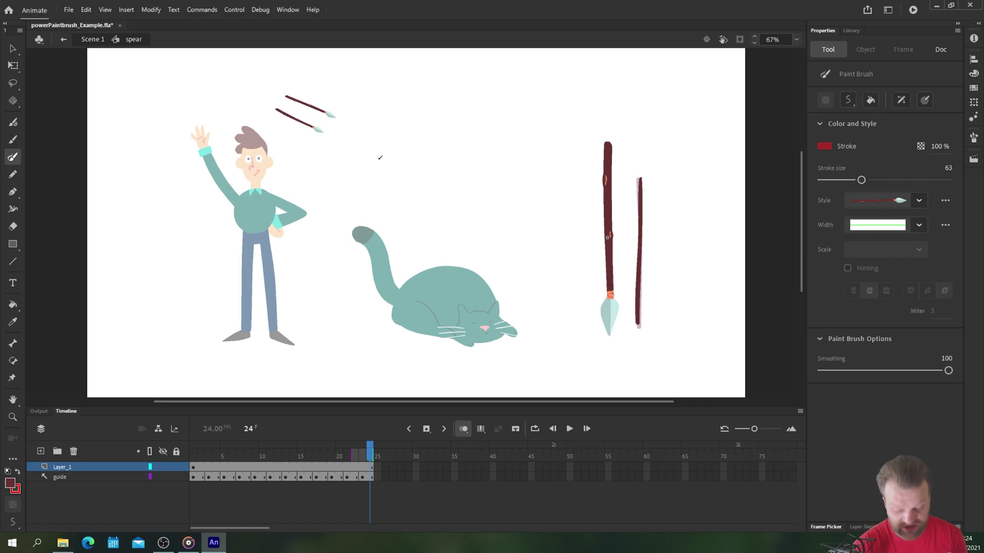
left_click_drag(861, 180, 893, 179)
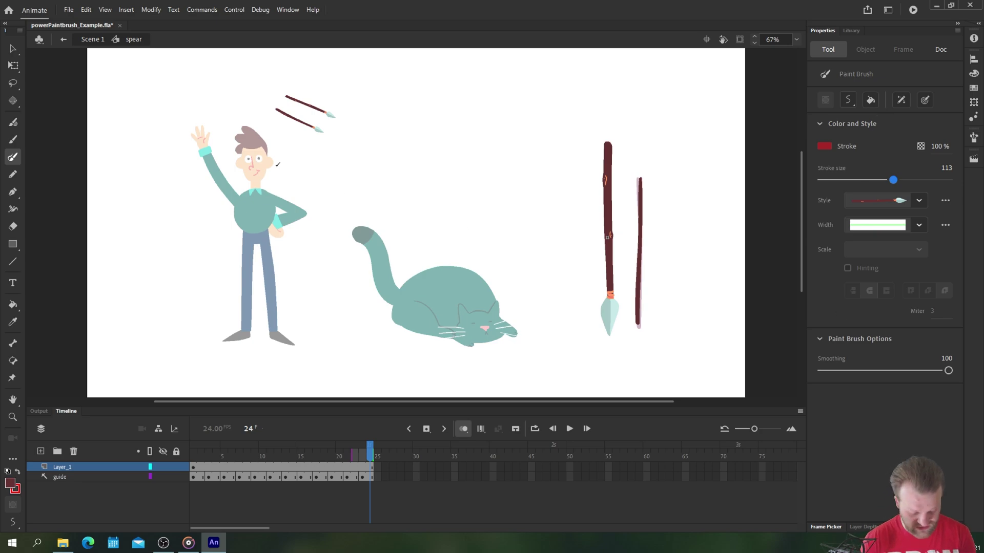
key("v")
left_click_drag(310, 106, 357, 146)
key("Delete")
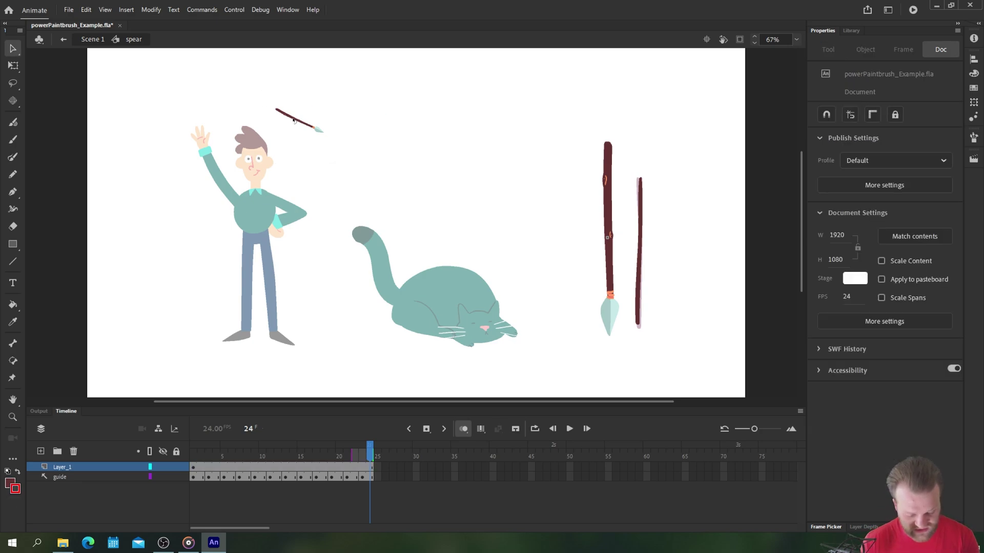
mouse_move(284, 117)
left_mouse_down()
mouse_move(268, 121)
mouse_move(296, 126)
mouse_move(295, 146)
mouse_move(293, 106)
left_mouse_up()
Rename Layer_1 to spear and add a spearPaintBrush layer above it.
left_click(163, 451)
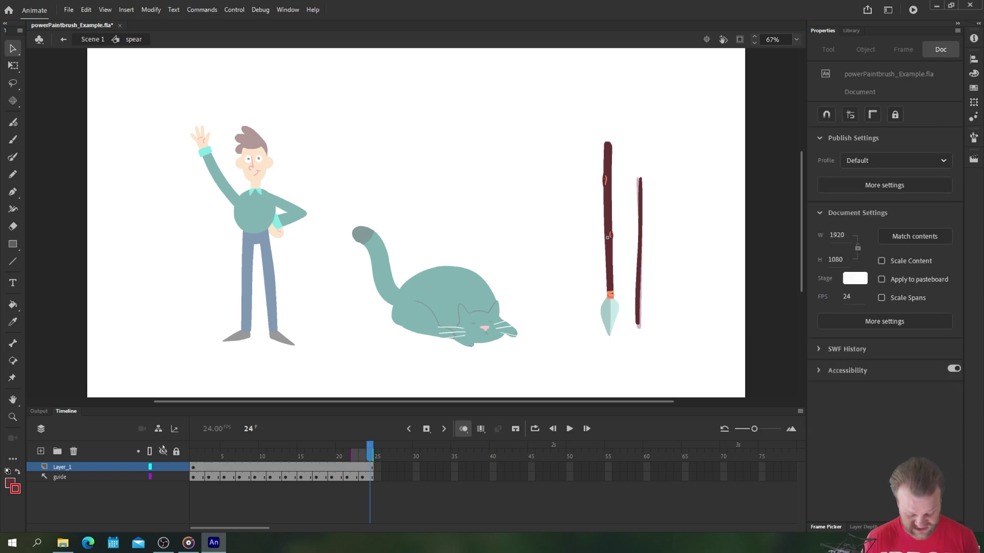
left_click(59, 467)
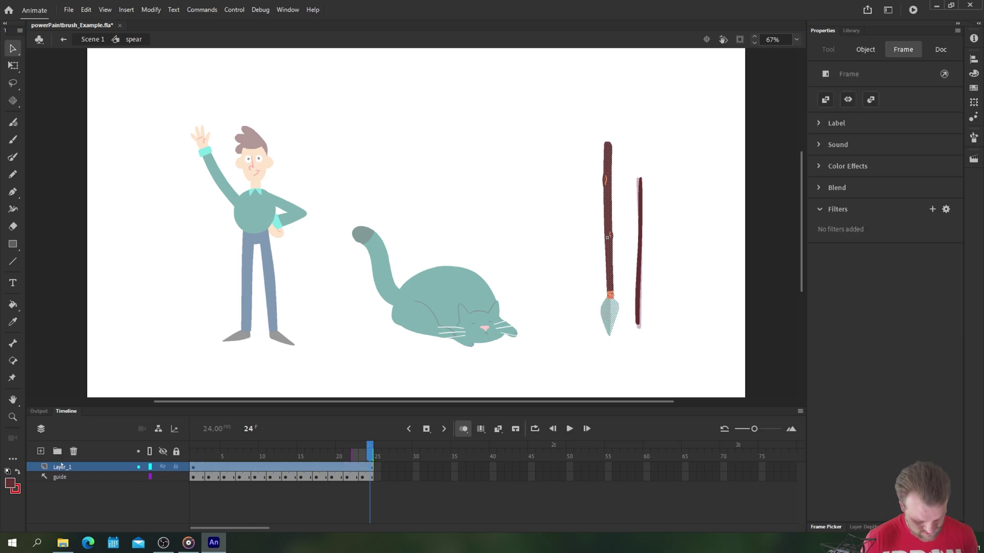
double_click(62, 467)
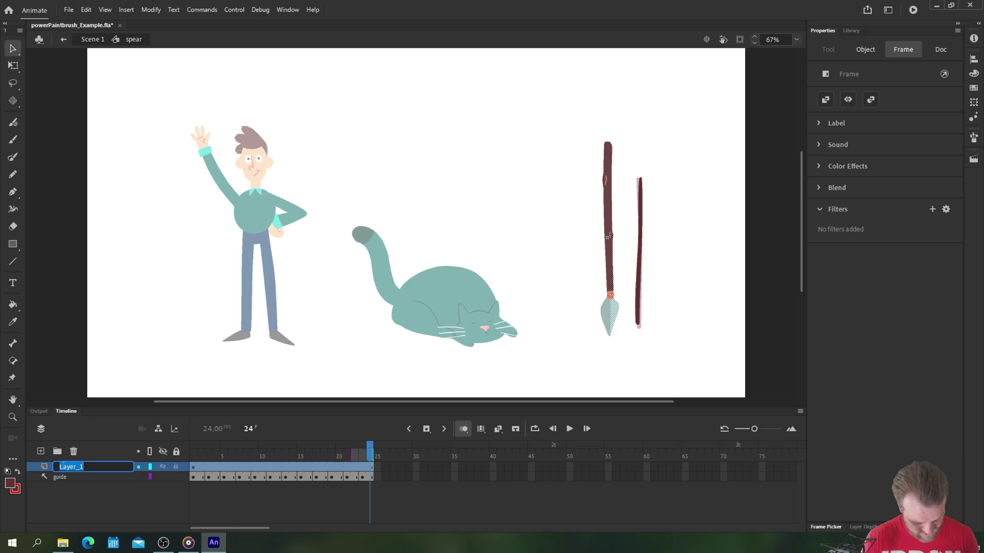
type("spear")
key("Return")
left_click(41, 451)
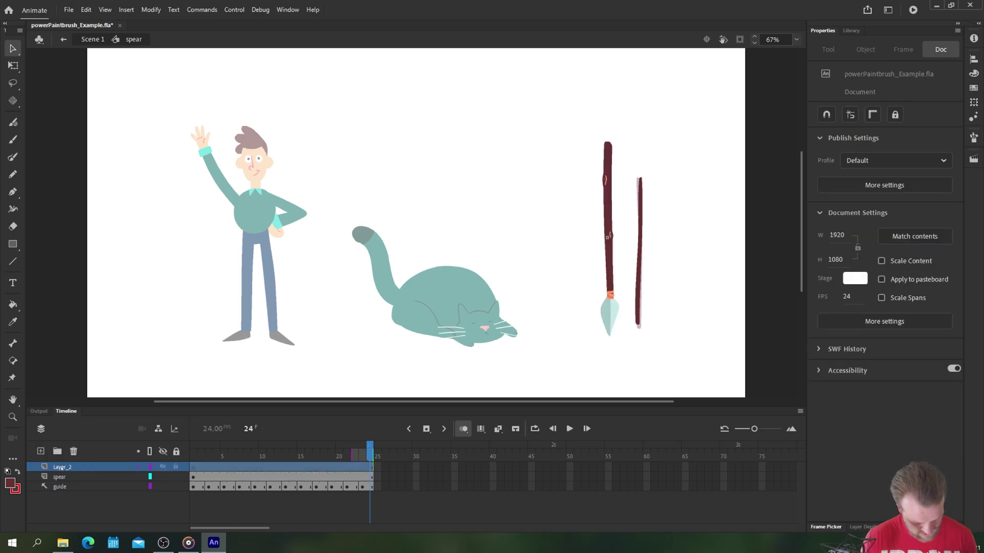
double_click(61, 467)
type("spearPaint")
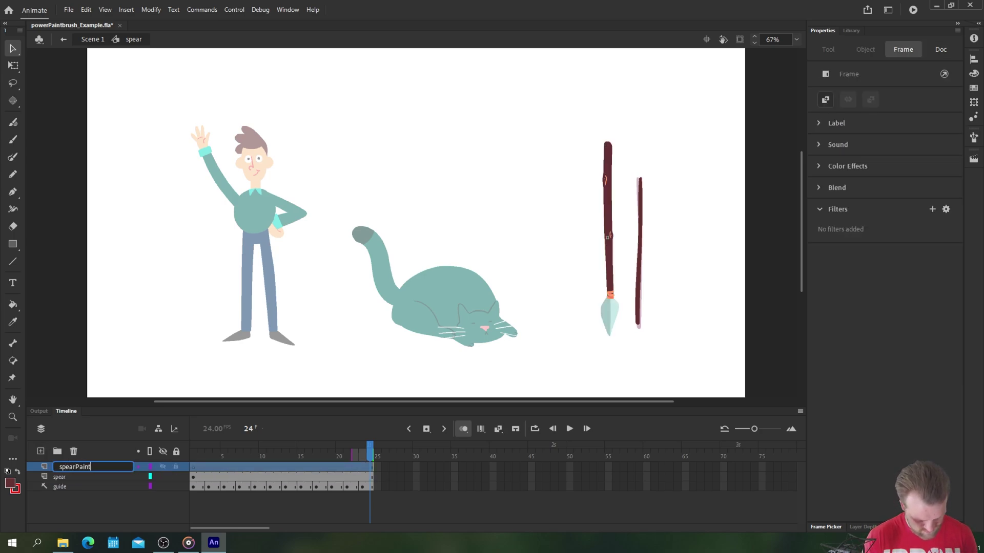
type("Brush")
key("Return")
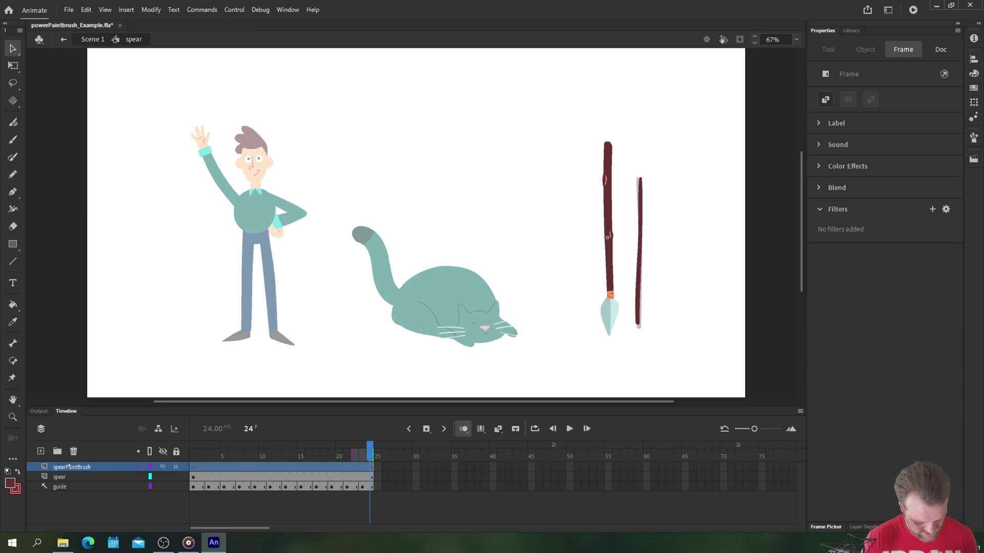
Make the spear layer an outlined guide and convert spearPaintBrush frames to frame-by-frame keyframes.
left_click(163, 476)
right_click(97, 481)
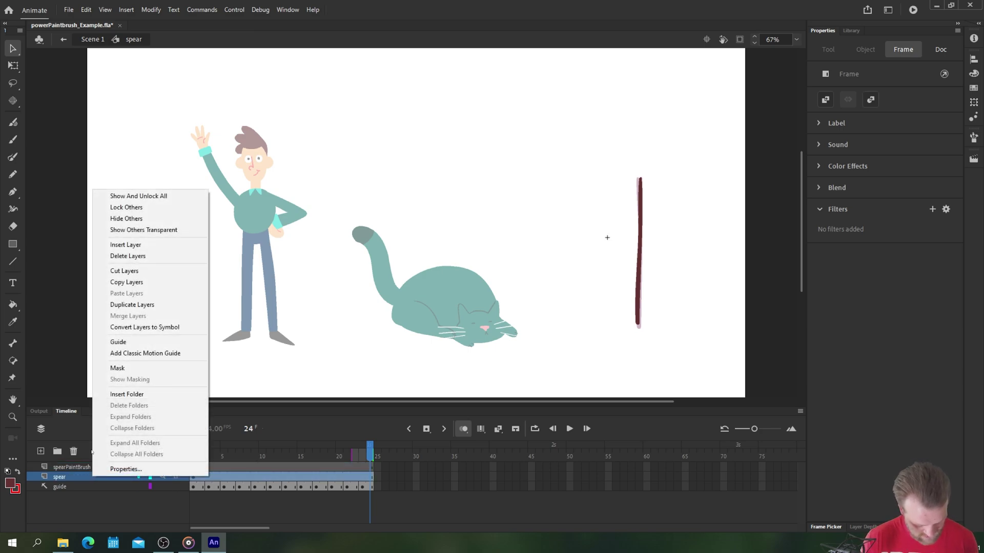
left_click(129, 343)
left_click(175, 486)
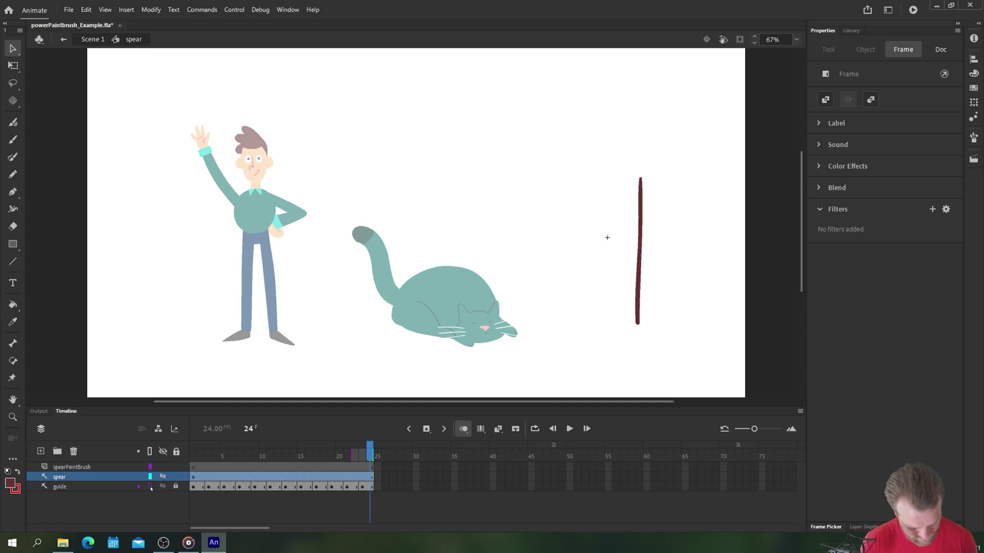
left_click(150, 486)
right_click(350, 467)
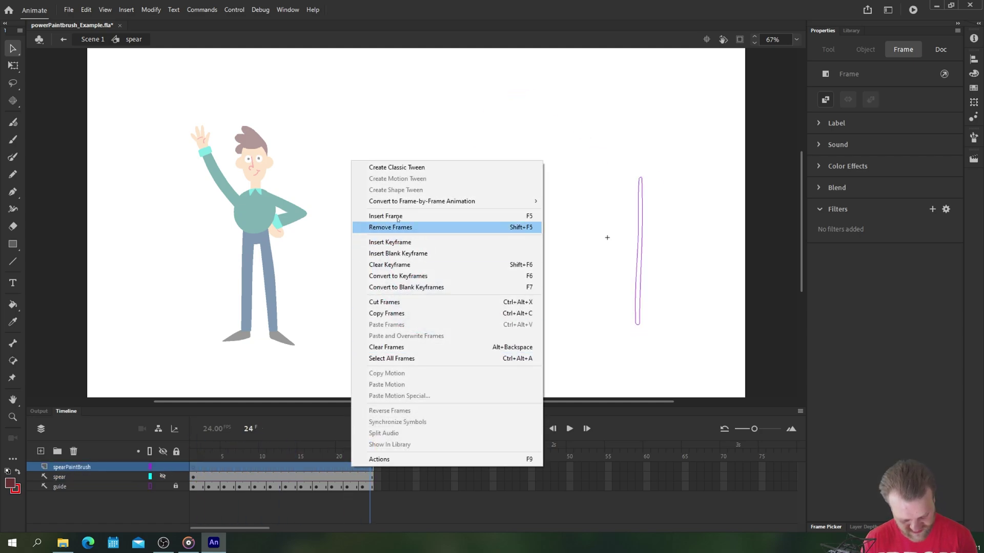
mouse_move(513, 201)
left_click(589, 212)
Zoom in on the spear guide, switch to the Spear art brush, and undo an oversized test stroke.
left_click(195, 467)
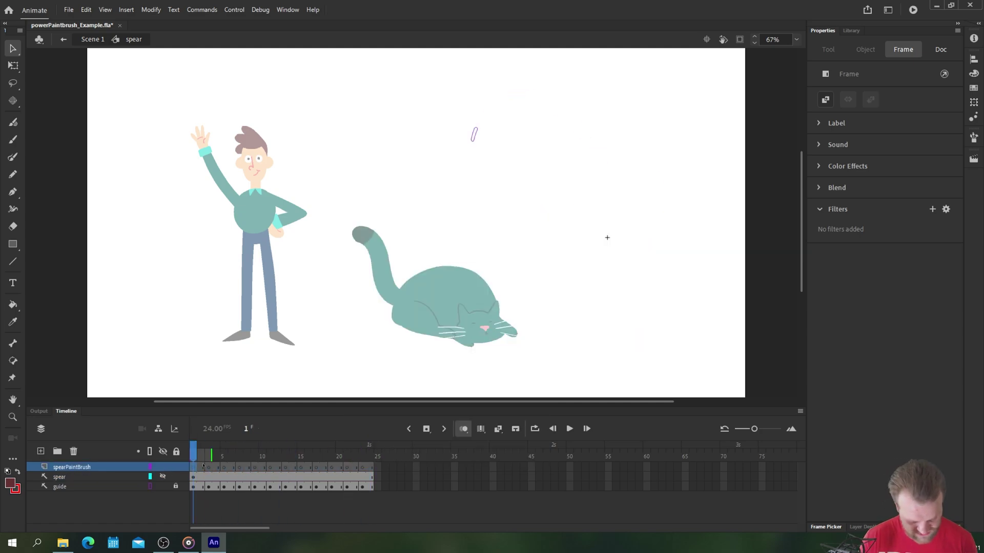
key("ctrl+equal")
left_click_drag(321, 217, 246, 285)
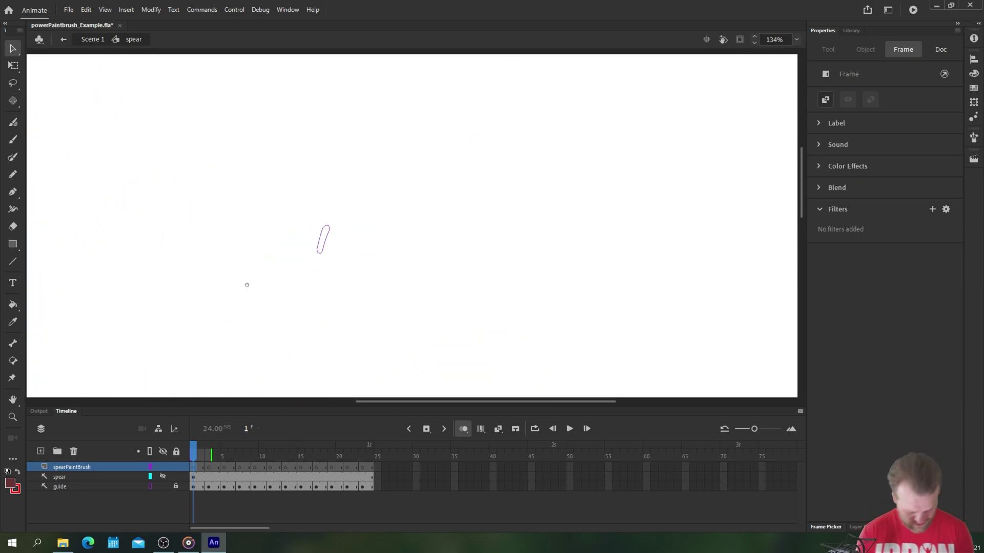
key("b")
key("y")
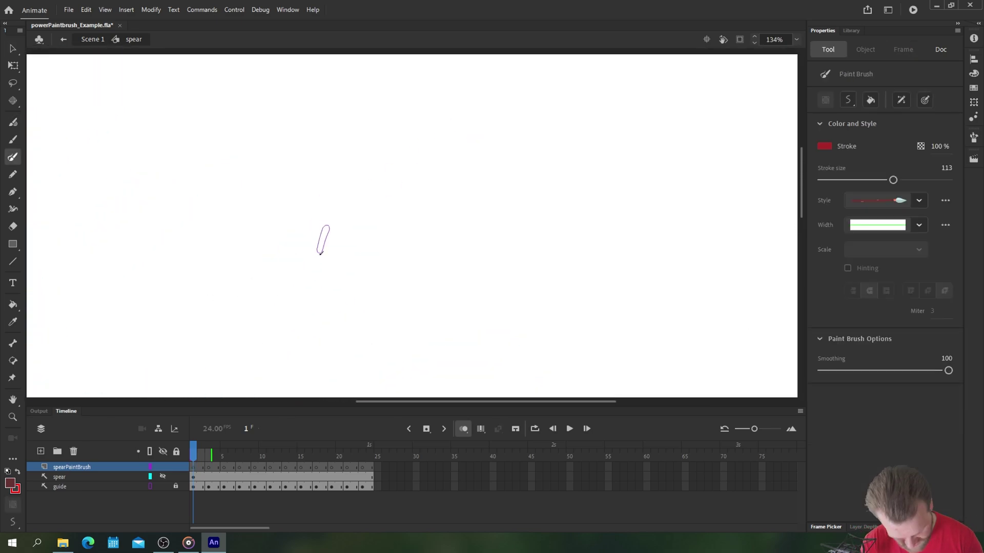
left_click(208, 467)
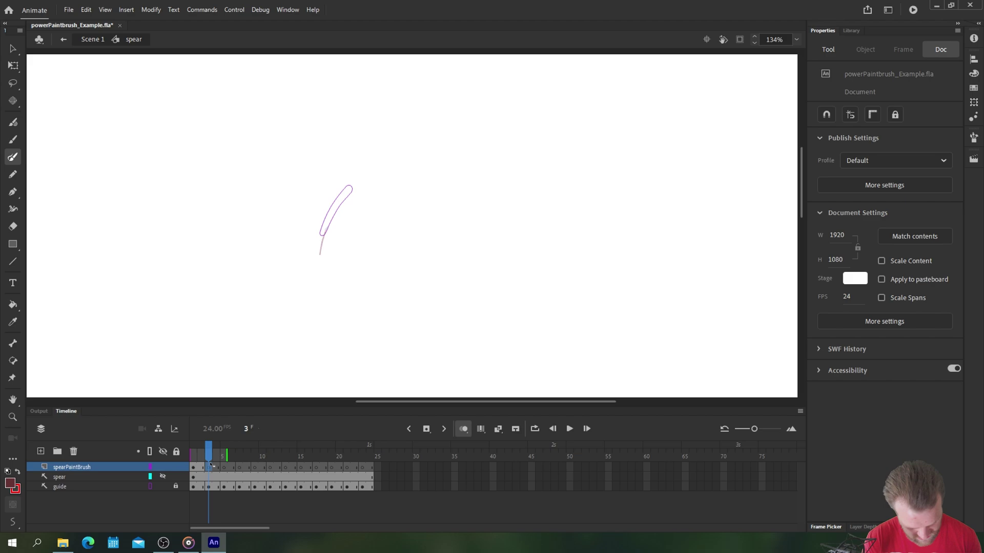
mouse_move(323, 240)
left_mouse_down()
mouse_move(359, 177)
mouse_move(410, 161)
left_mouse_up()
key("ctrl+z")
On frame 7, cut the brush stroke size from 113 to 17 and remove the test stroke.
left_click(223, 467)
left_click(241, 466)
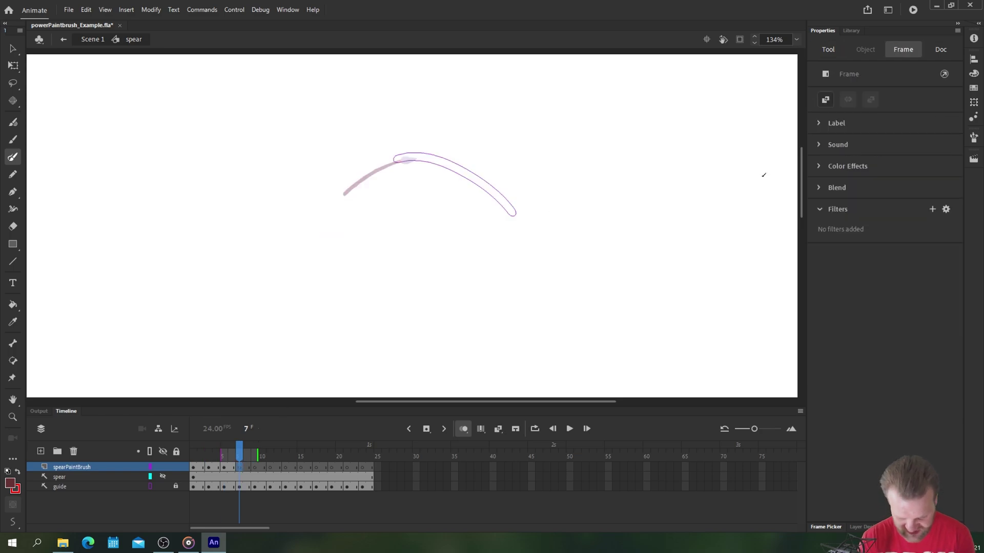
left_click_drag(354, 154, 426, 215)
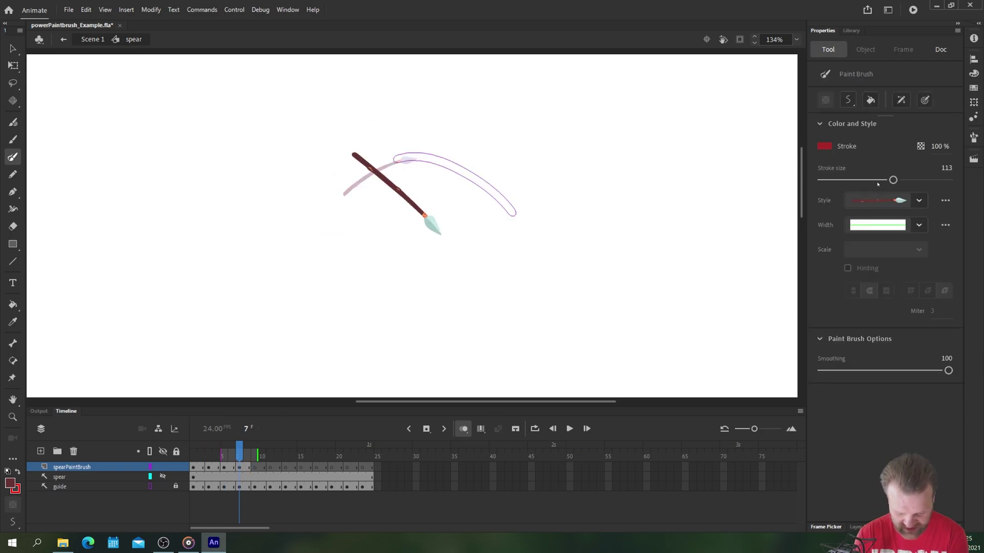
left_click_drag(892, 180, 832, 180)
key("v")
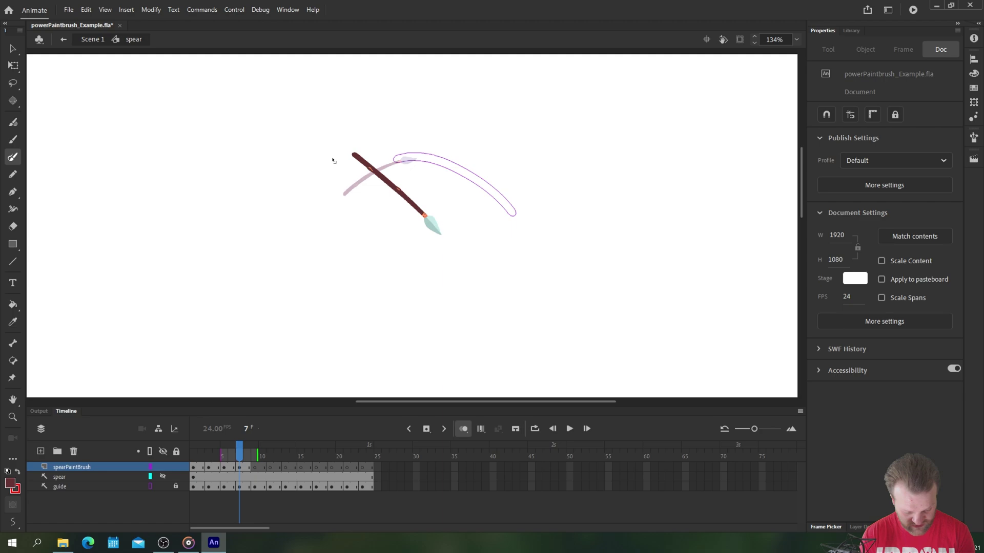
key("ctrl+e")
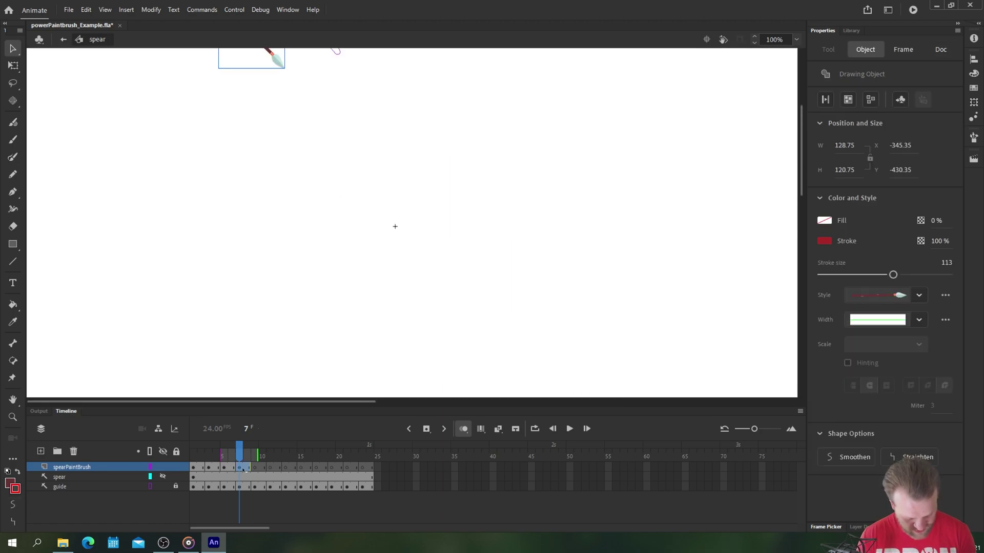
left_click(210, 164)
scroll(215, 231, "up", 3)
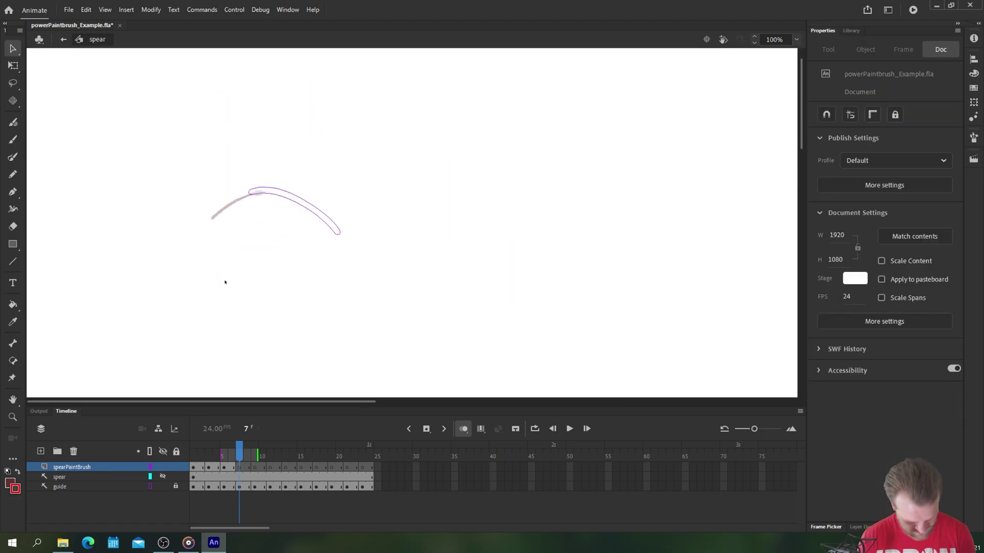
Paint the Spear brush along the curved guide on frames 7, 9 and 11.
key("y")
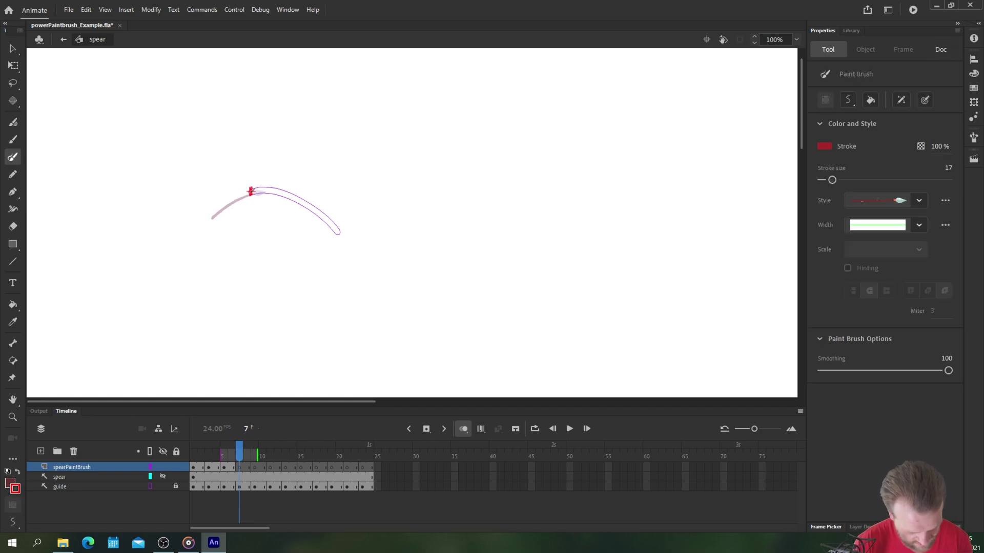
left_click_drag(287, 193, 338, 232)
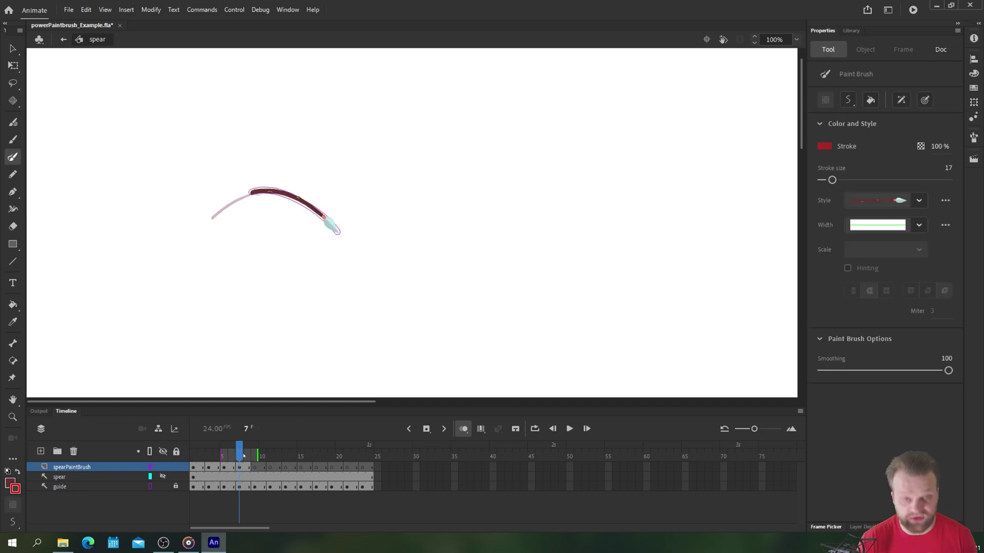
left_click(255, 470)
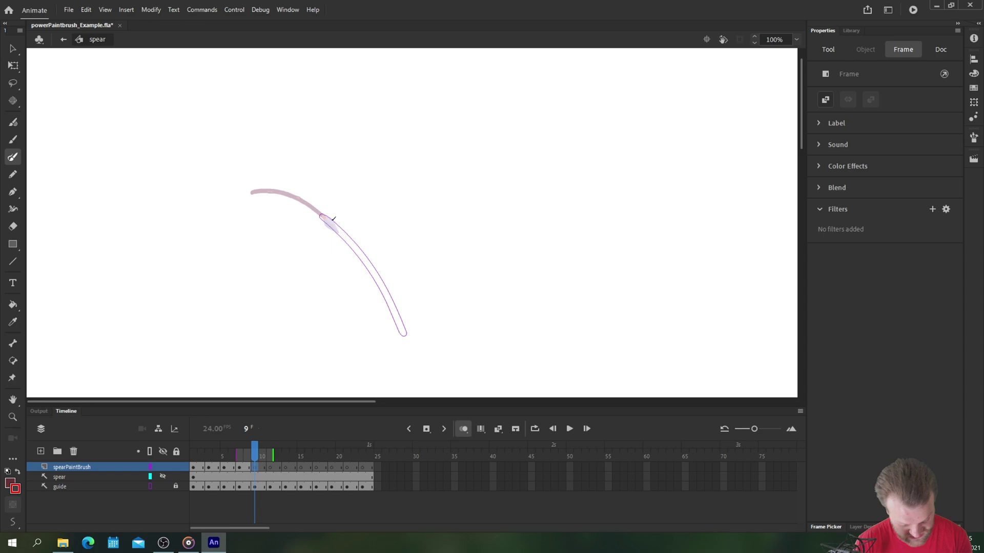
mouse_move(324, 217)
left_mouse_down()
mouse_move(385, 289)
mouse_move(405, 330)
left_mouse_up()
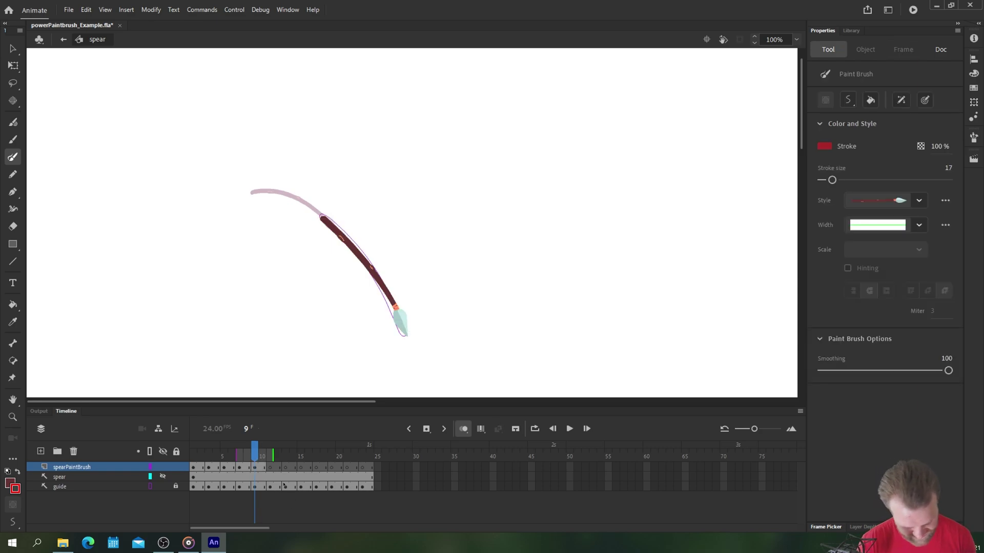
left_click(270, 468)
scroll(410, 221, "down", 5)
scroll(410, 220, "right", 5)
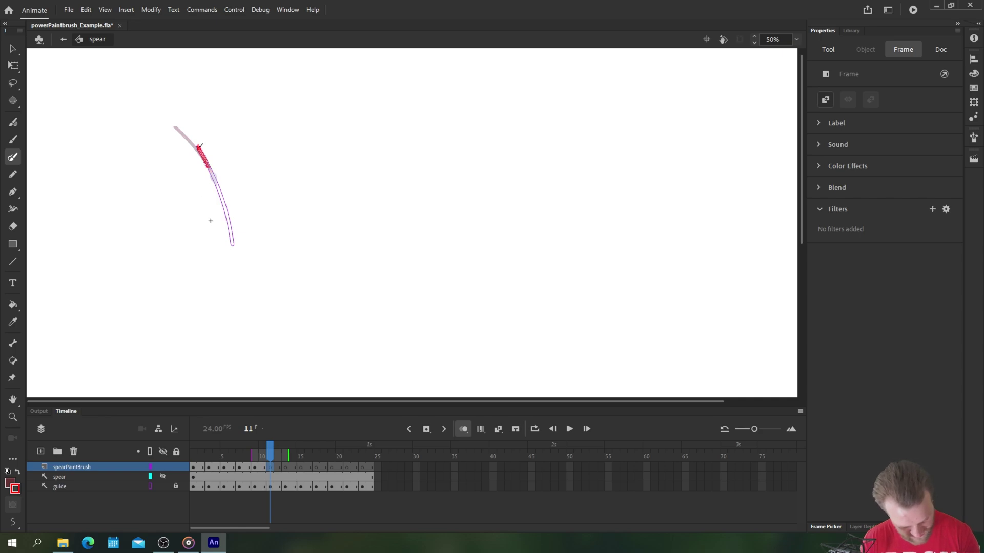
left_click_drag(199, 146, 175, 128)
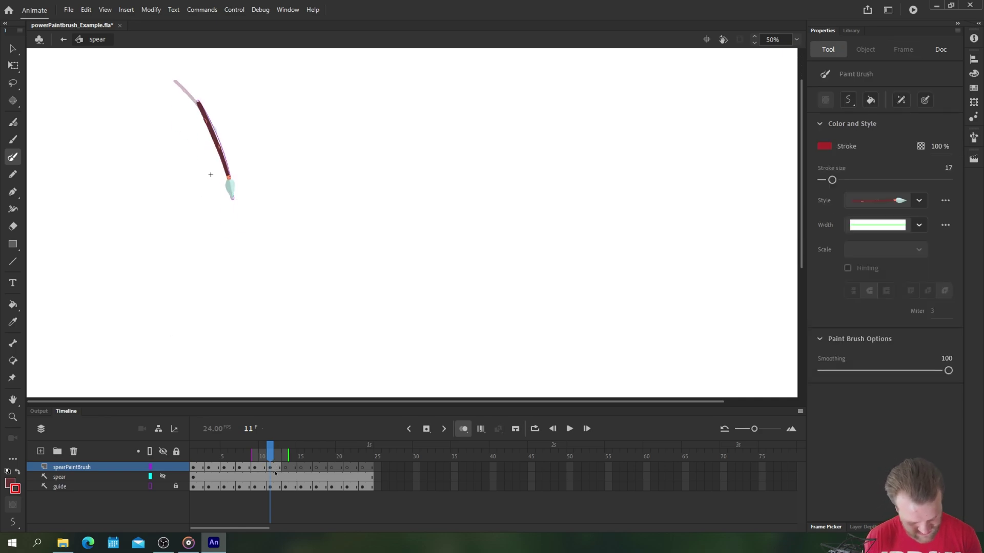
Paint the spear on frames 13 and 15, then step ahead through frames 17 to 23.
key("period")
key("period")
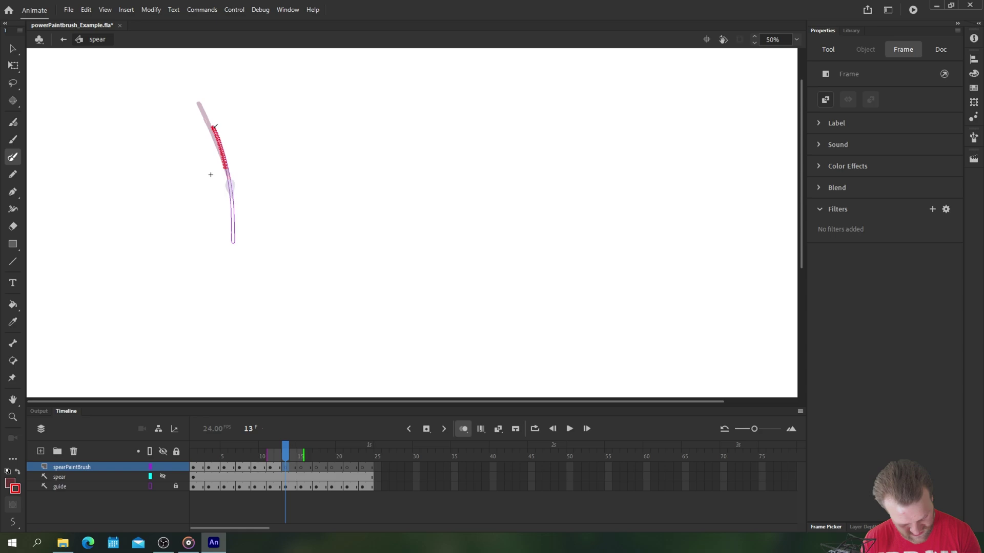
left_click_drag(215, 126, 214, 127)
left_click(301, 468)
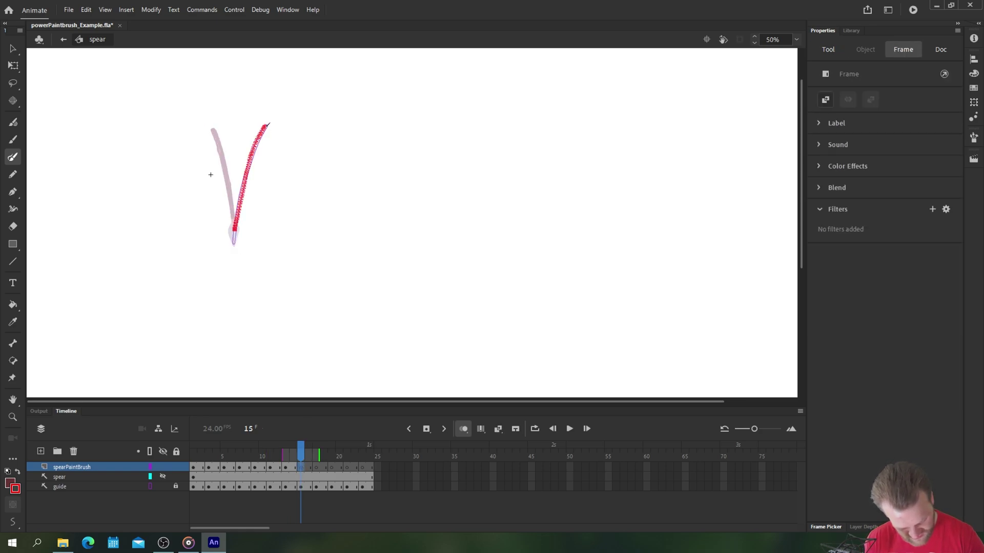
left_click_drag(267, 125, 237, 225)
key("period")
key("period")
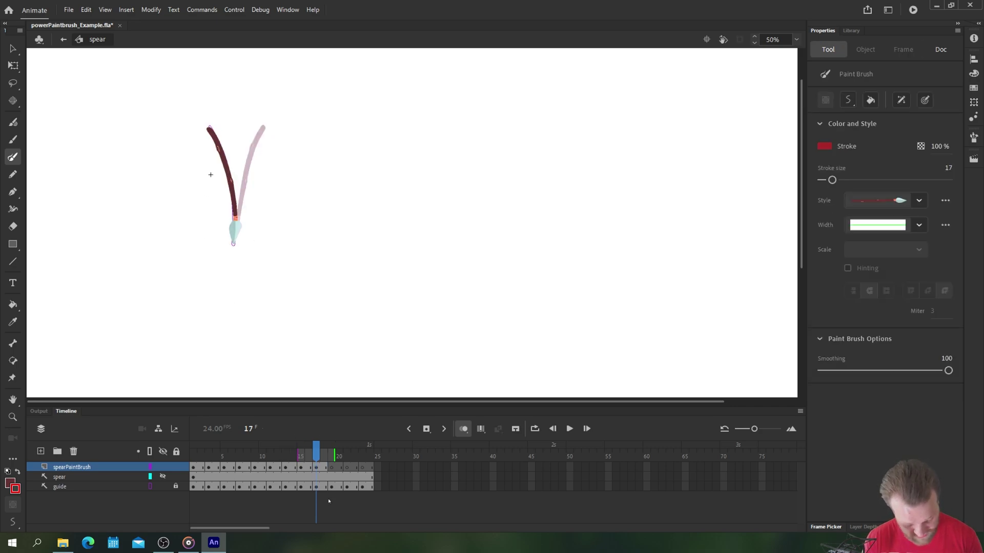
key("period")
key("period")
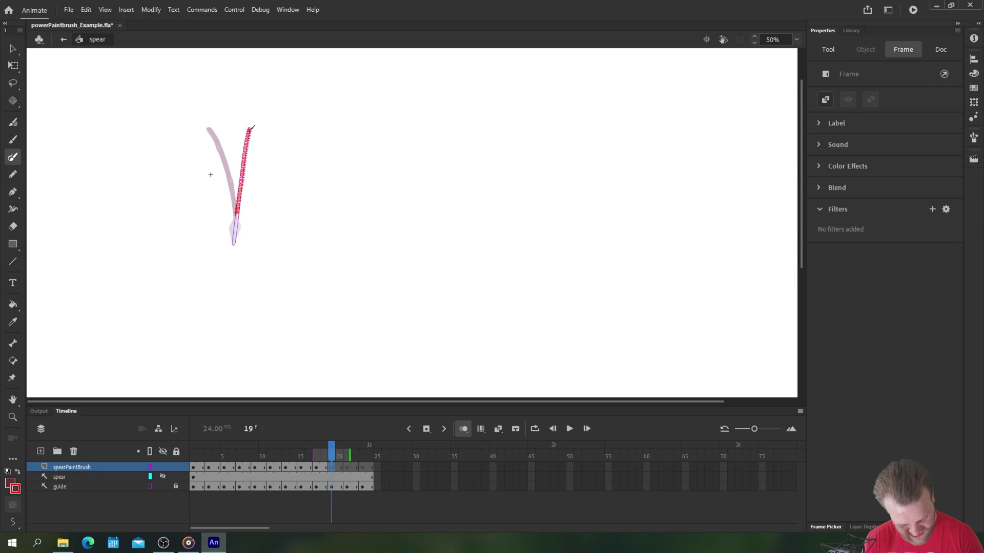
key("period")
key("period")
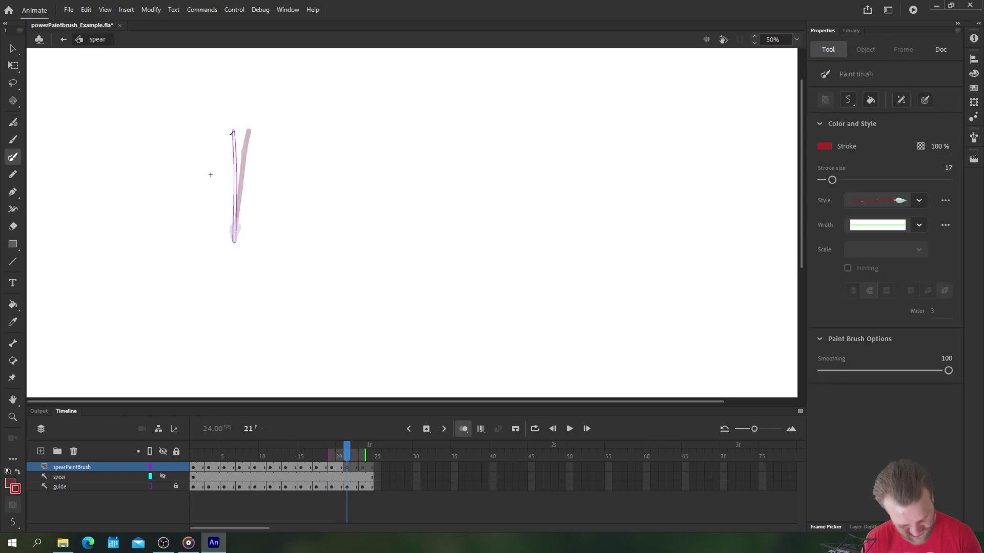
key("period")
key("period")
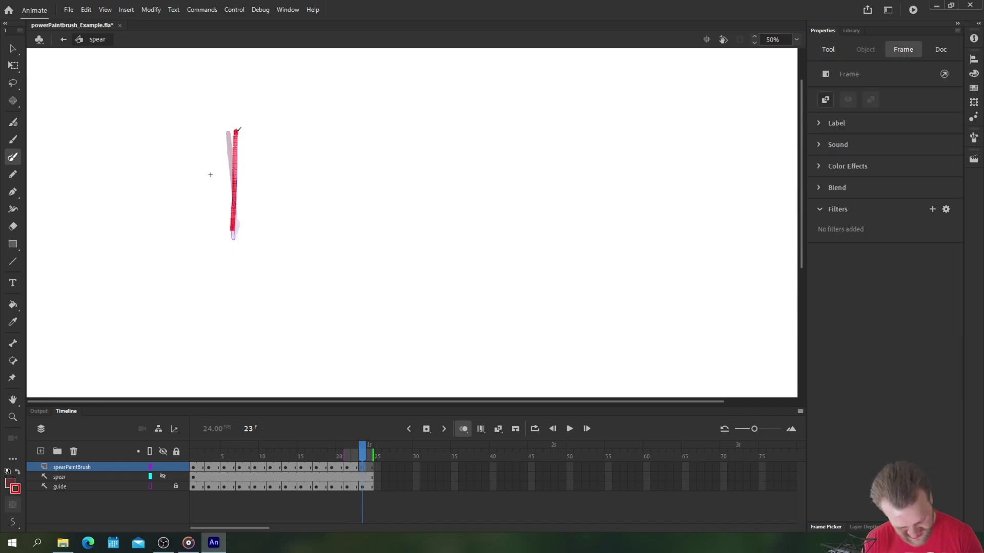
Return from the spear symbol to Scene 1 and deselect the spear instance.
left_click(63, 39)
key("v")
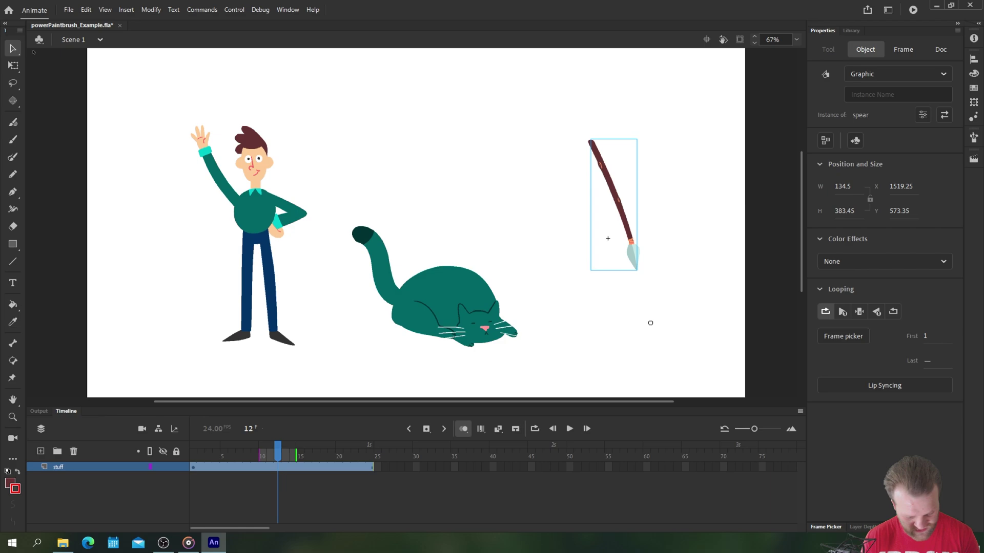
left_click(92, 127)
Preview the animation, then replay it with Loop Playback over frames 1–24.
key("Return")
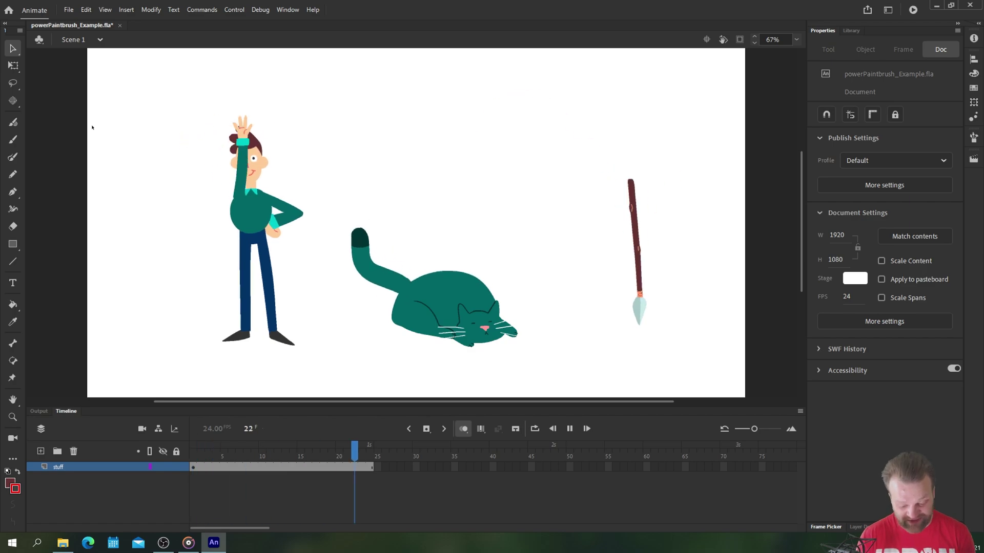
key("Return")
key("Return")
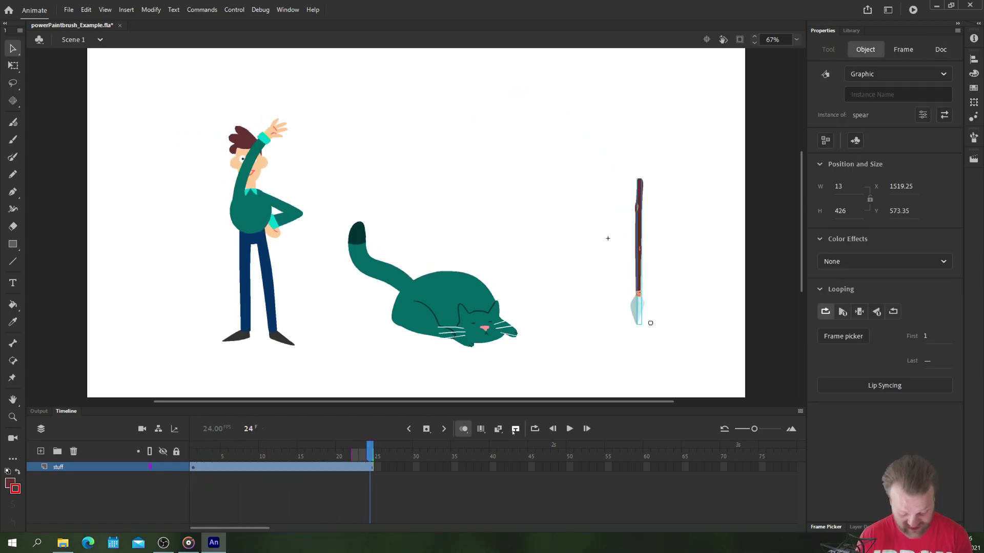
left_click(533, 429)
key("Return")
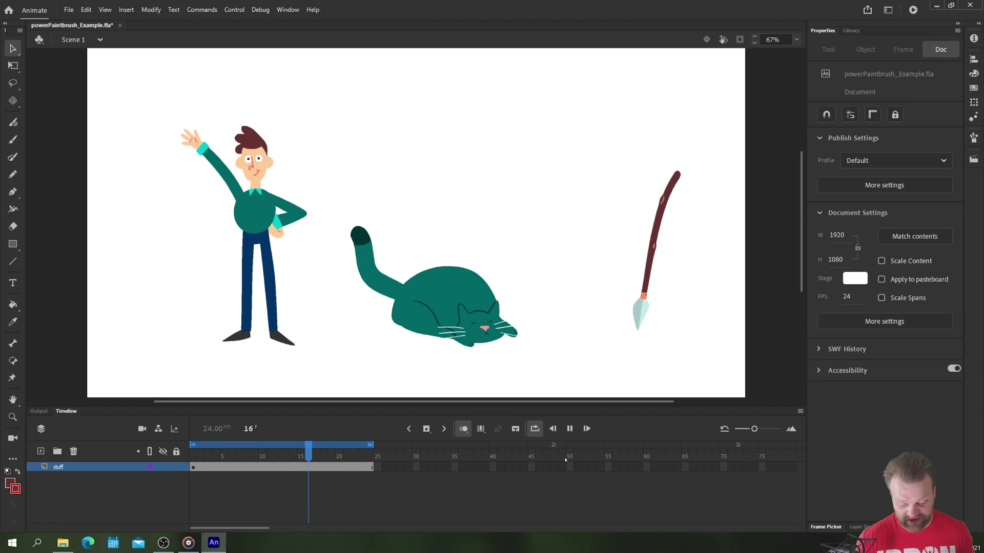